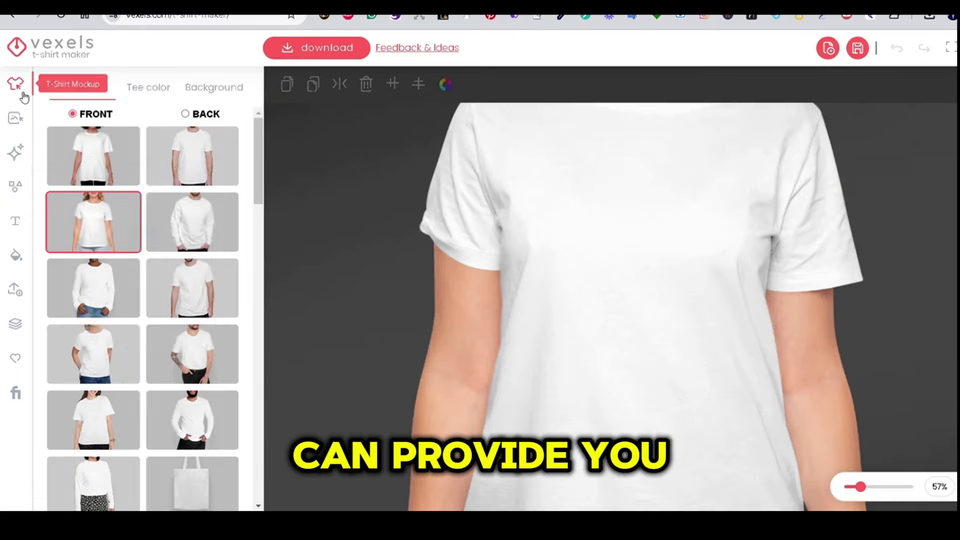
# Switch the mockup to the tattooed model wearing the V-neck short-sleeve shirt, previewing the male short-sleeve and long-sleeve models first.
pyautogui.scroll(-2, 264, 183)
pyautogui.click(220, 240)
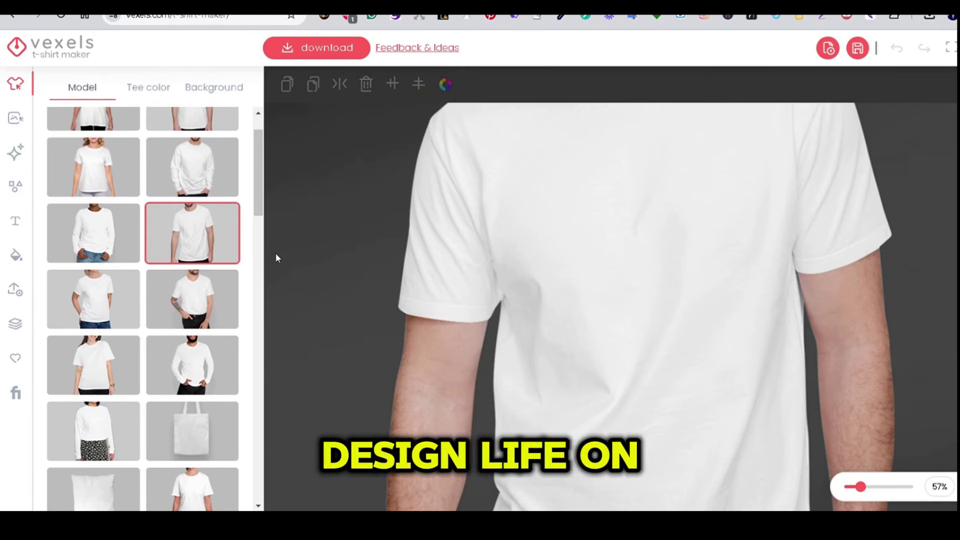
pyautogui.click(102, 240)
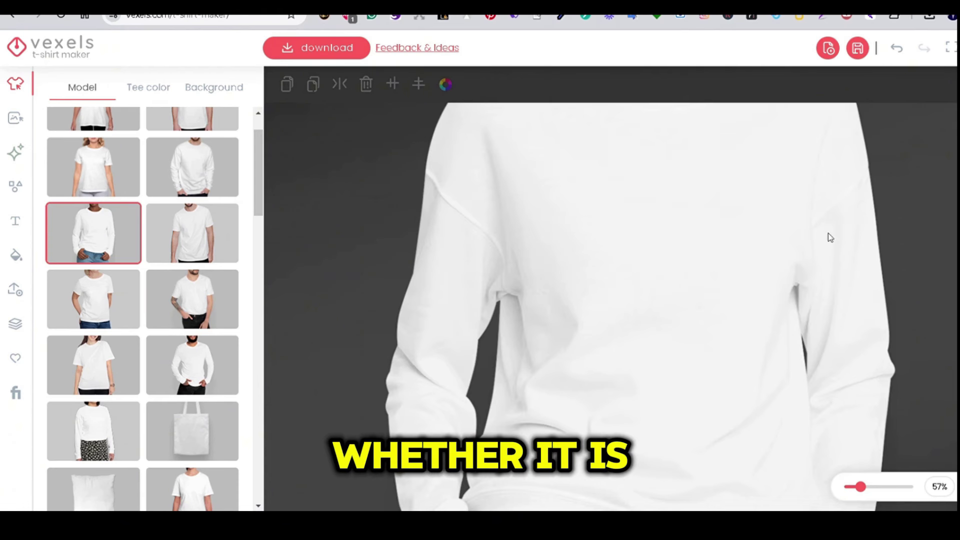
pyautogui.click(213, 303)
# Pick a bright red as the tee color and browse the T-shirt templates.
pyautogui.click(149, 87)
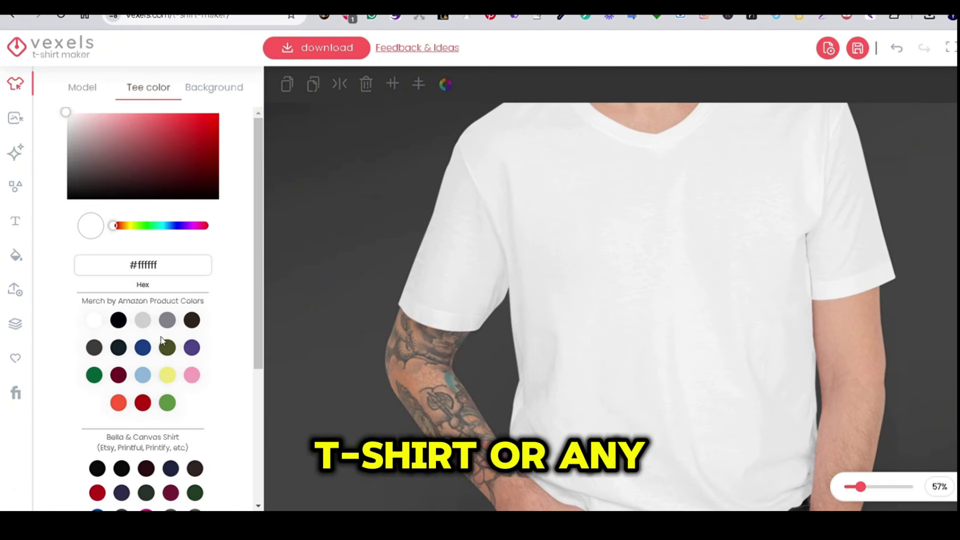
pyautogui.click(185, 154)
pyautogui.click(199, 122)
pyautogui.click(16, 118)
pyautogui.scroll(-5, 188, 225)
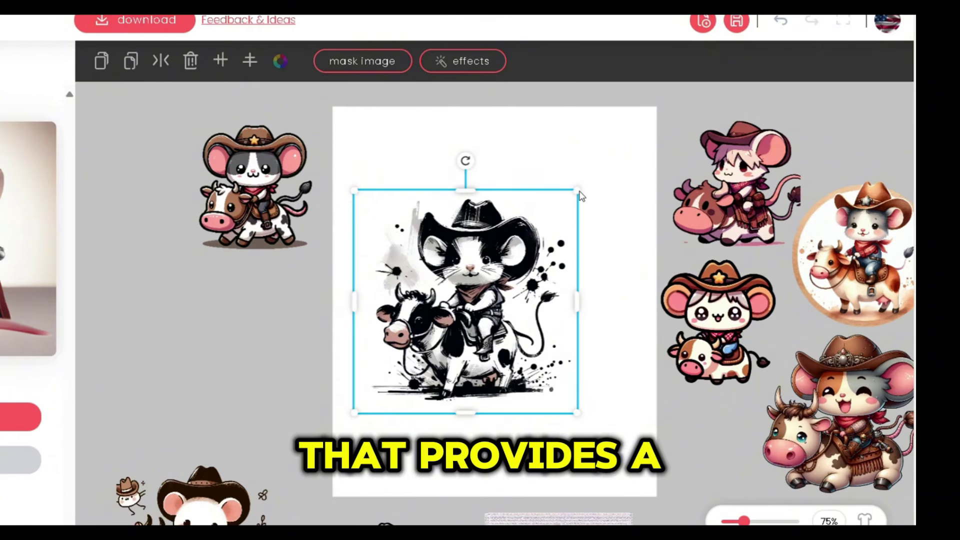
# Enlarge and reposition the ink-splatter cowboy mouse illustration on the artboard, and open the small text under Dare to Explore for editing.
pyautogui.moveTo(582, 196); pyautogui.dragTo(660, 133)
pyautogui.moveTo(486, 249); pyautogui.dragTo(499, 250)
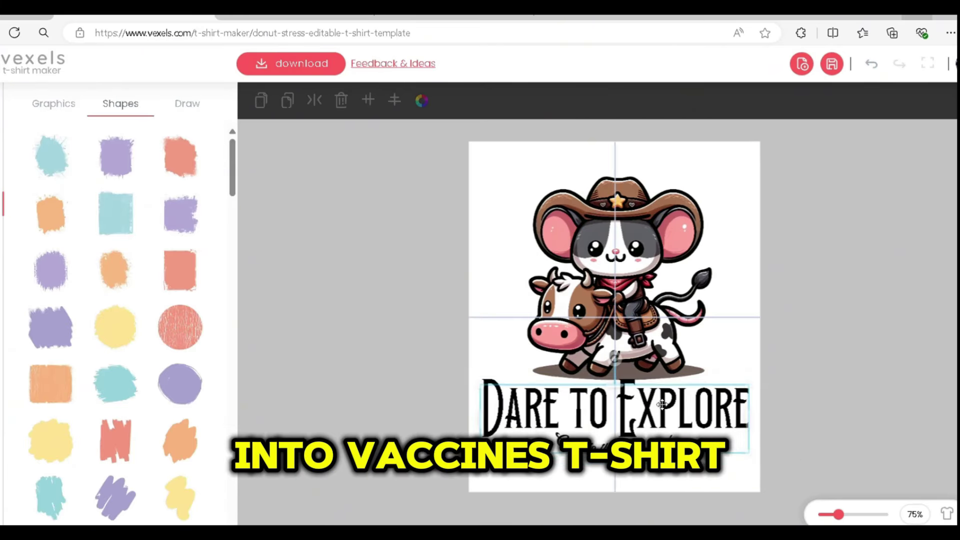
pyautogui.doubleClick(650, 444)
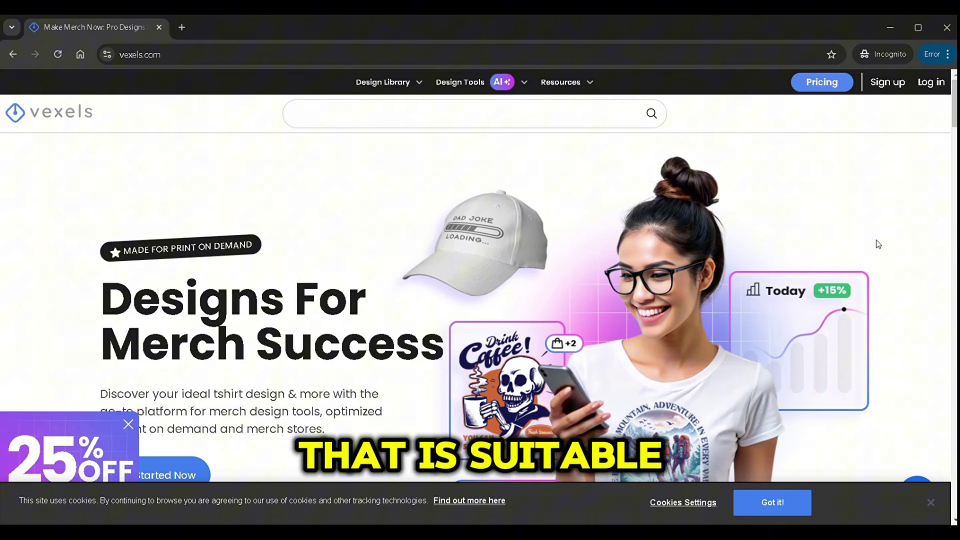
# Look through the Vexels home page, covering its design templates, T-shirt maker, AI tools, mockup generator and product categories.
pyautogui.scroll(-2, 635, 463)
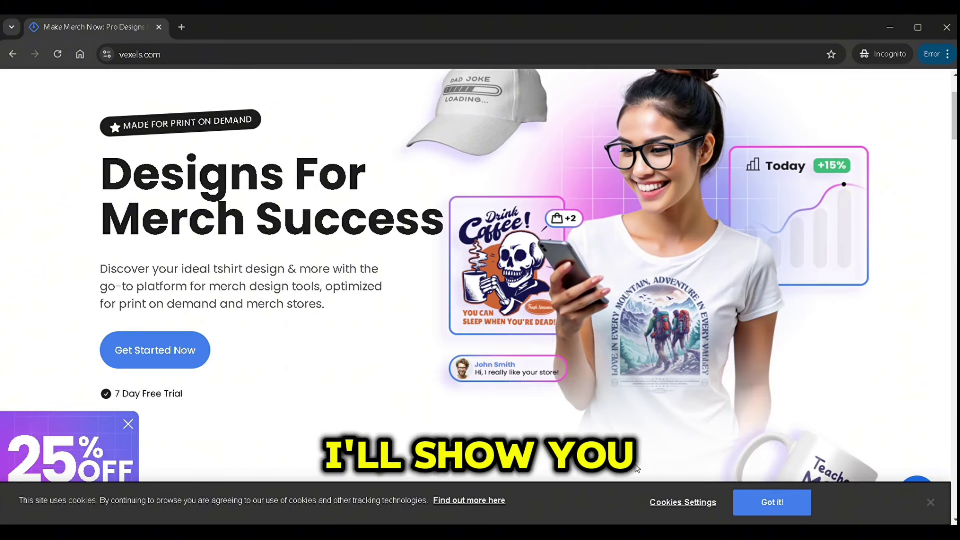
pyautogui.scroll(-3, 635, 463)
pyautogui.scroll(-10, 635, 464)
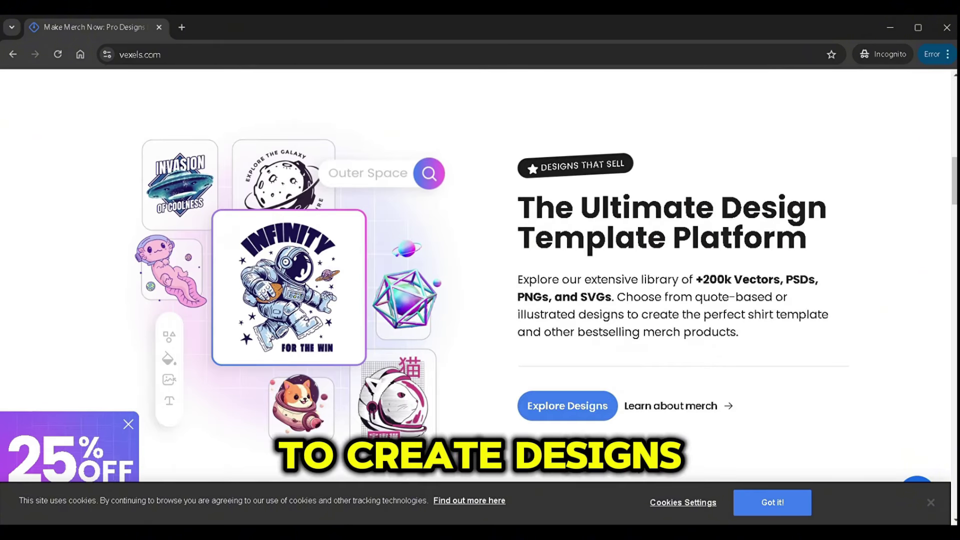
pyautogui.scroll(5, 634, 463)
pyautogui.scroll(-12, 634, 464)
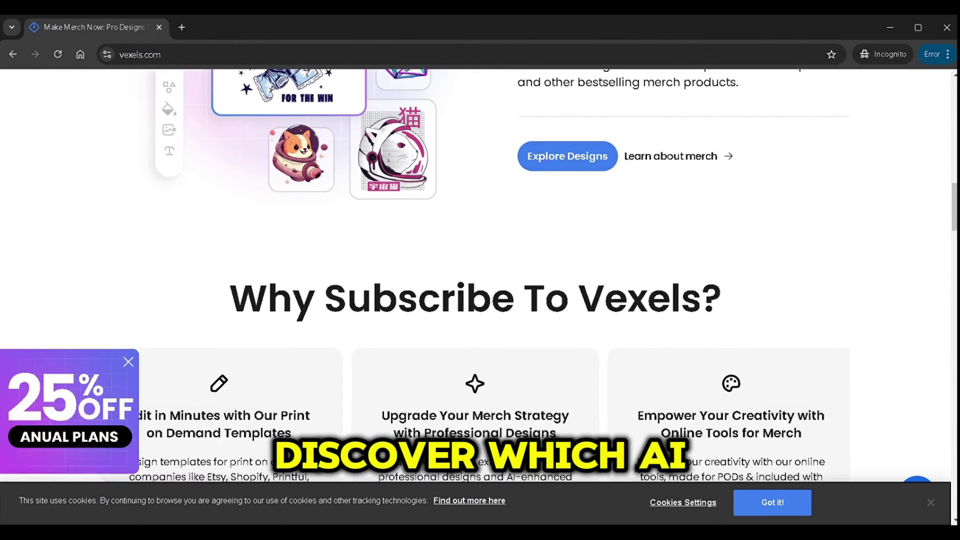
pyautogui.scroll(-5, 635, 464)
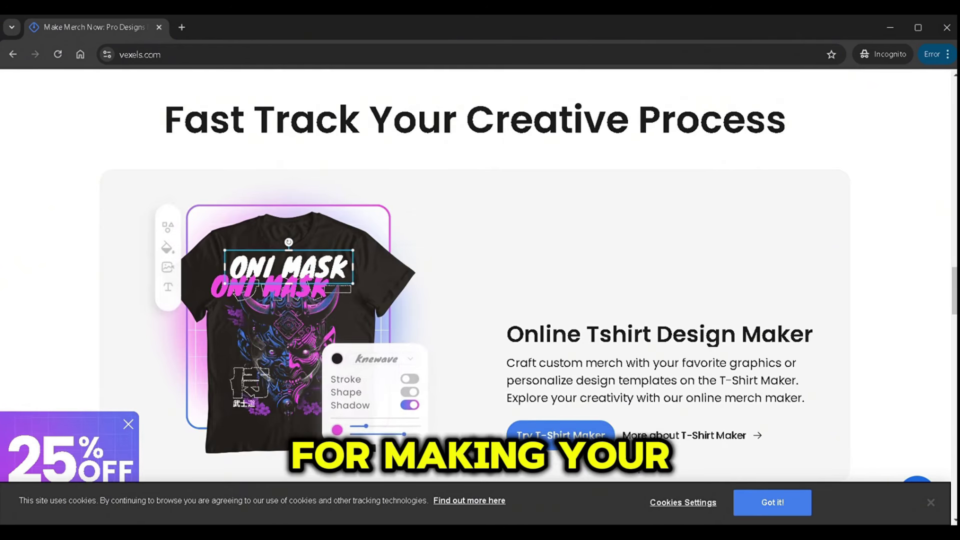
pyautogui.scroll(-1, 636, 469)
pyautogui.scroll(-6, 634, 464)
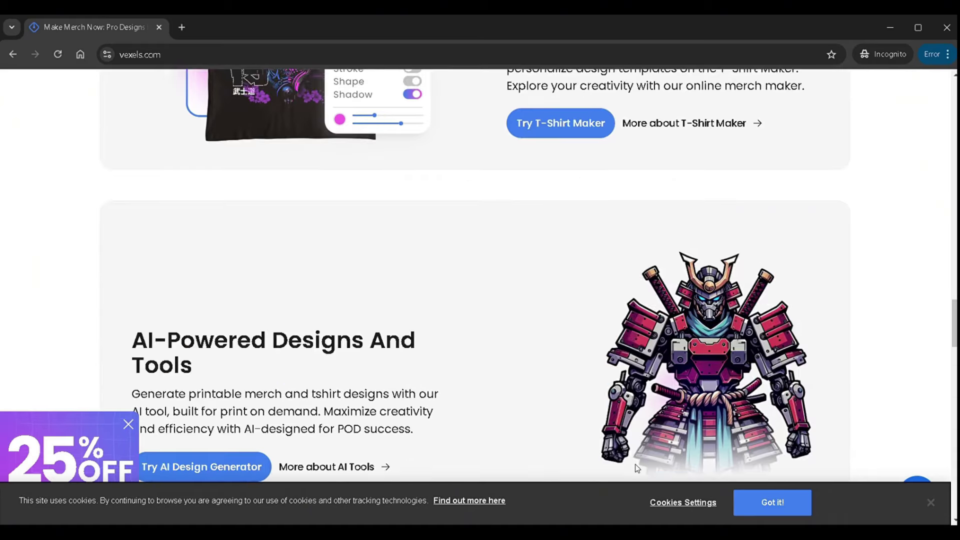
pyautogui.scroll(-3, 635, 463)
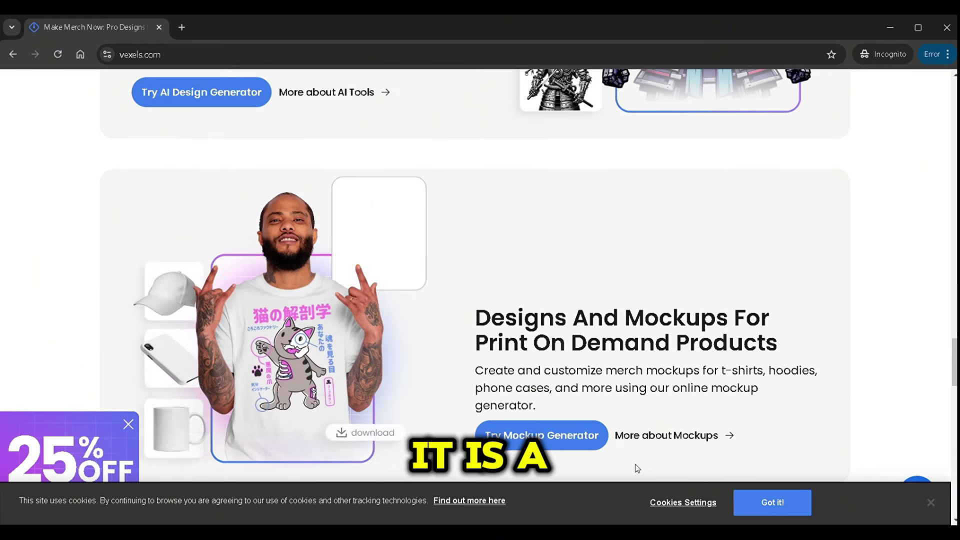
pyautogui.scroll(-4, 634, 464)
pyautogui.scroll(-2, 637, 468)
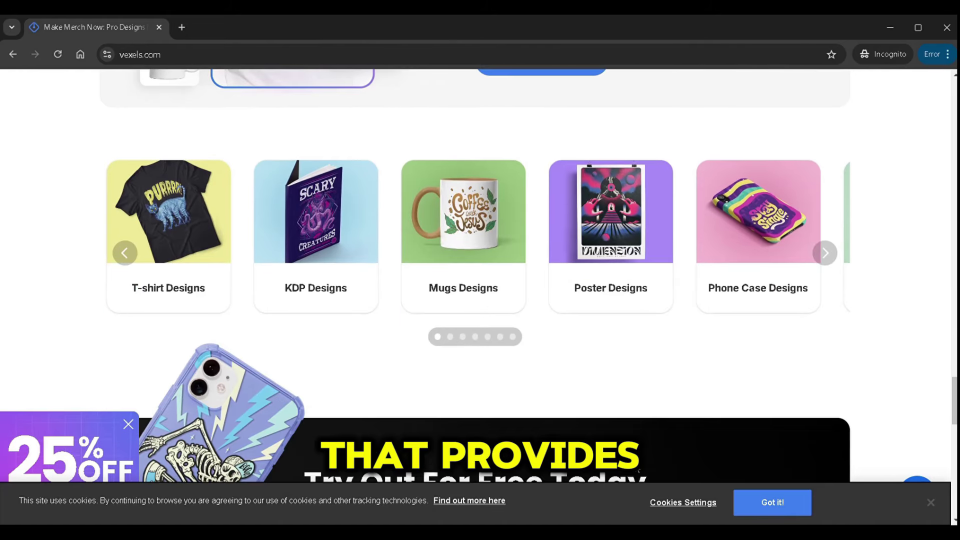
# Open the T-shirt Designs category and look through its design gallery.
pyautogui.click(172, 235)
pyautogui.scroll(-1, 673, 225)
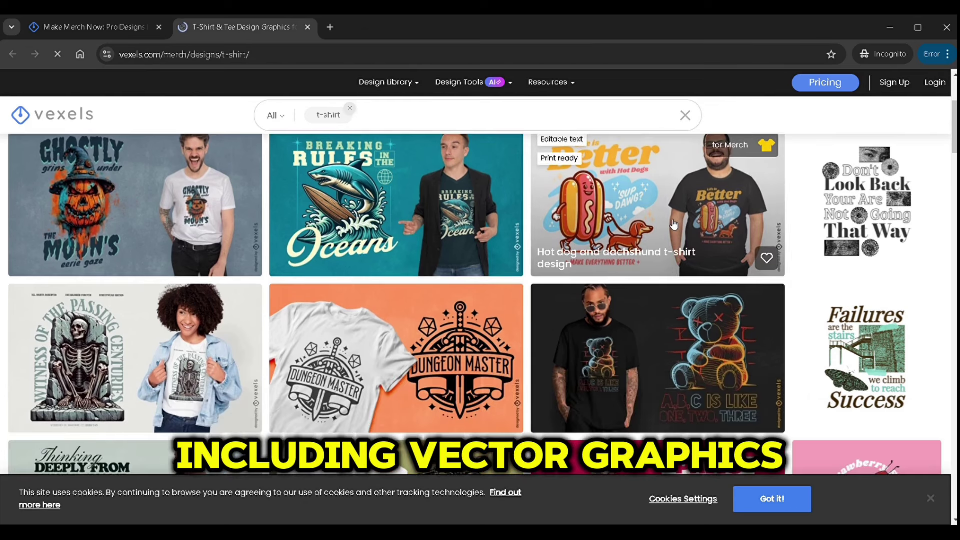
pyautogui.scroll(-5, 673, 225)
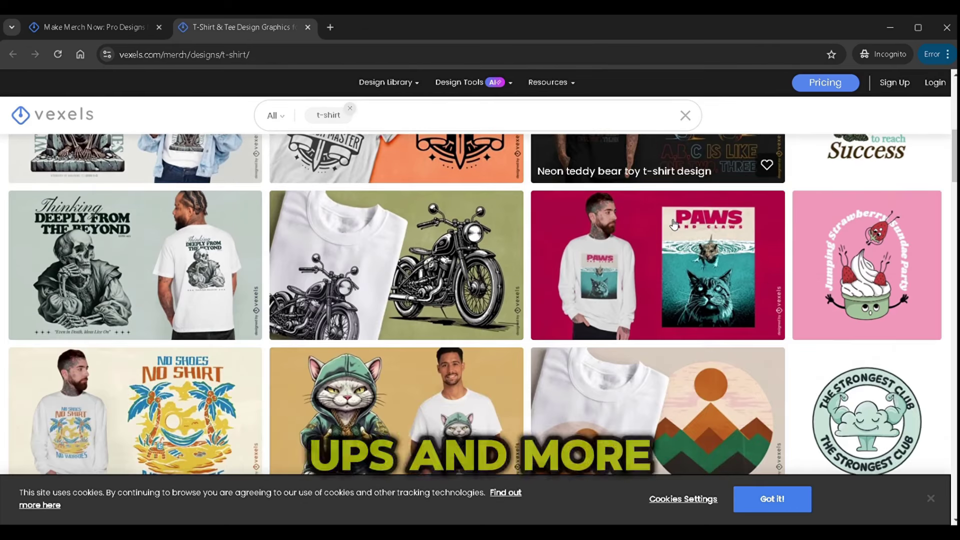
pyautogui.scroll(-9, 673, 224)
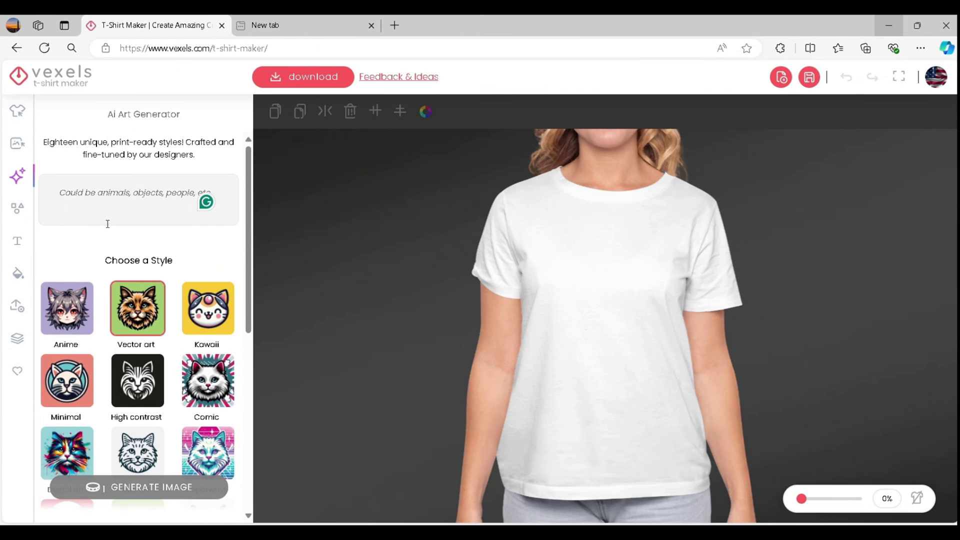
# Find the Donut Stress and Just Breathe design among the T-shirt templates and apply it to the shirt.
pyautogui.click(22, 149)
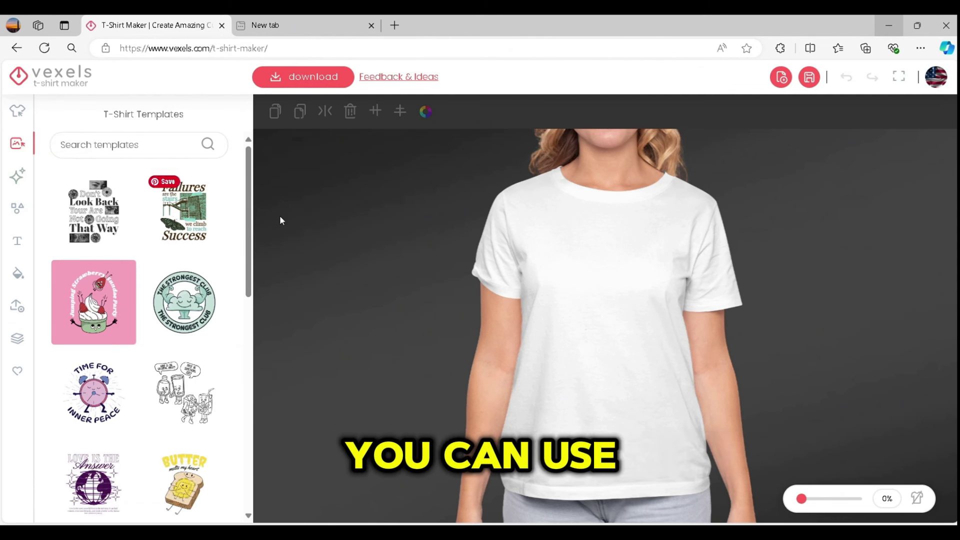
pyautogui.scroll(-4, 250, 181)
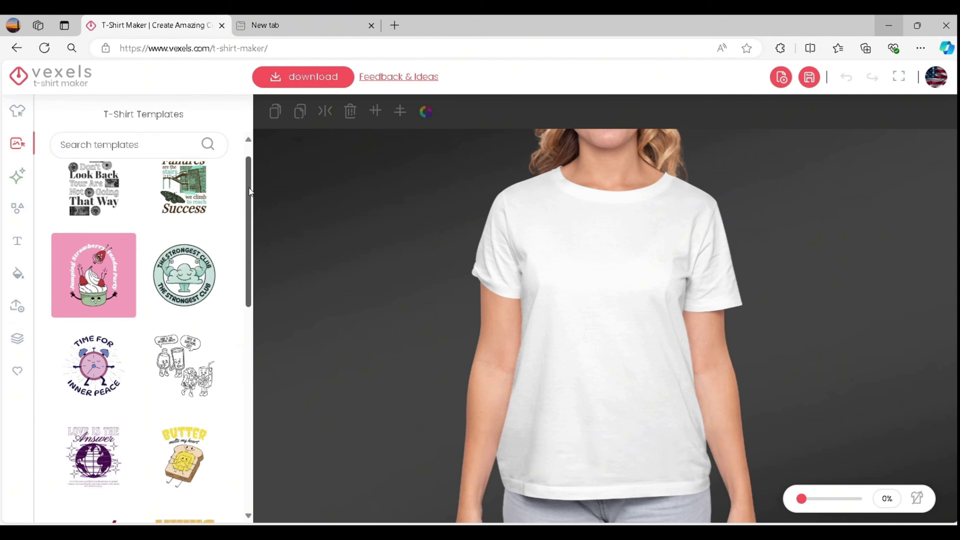
pyautogui.scroll(-3, 252, 250)
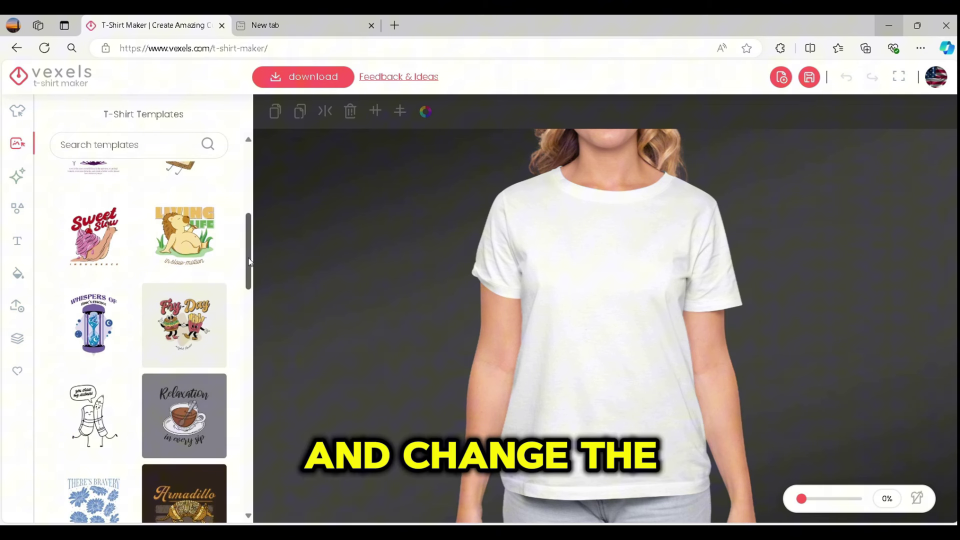
pyautogui.scroll(-4, 252, 280)
pyautogui.scroll(-3, 254, 301)
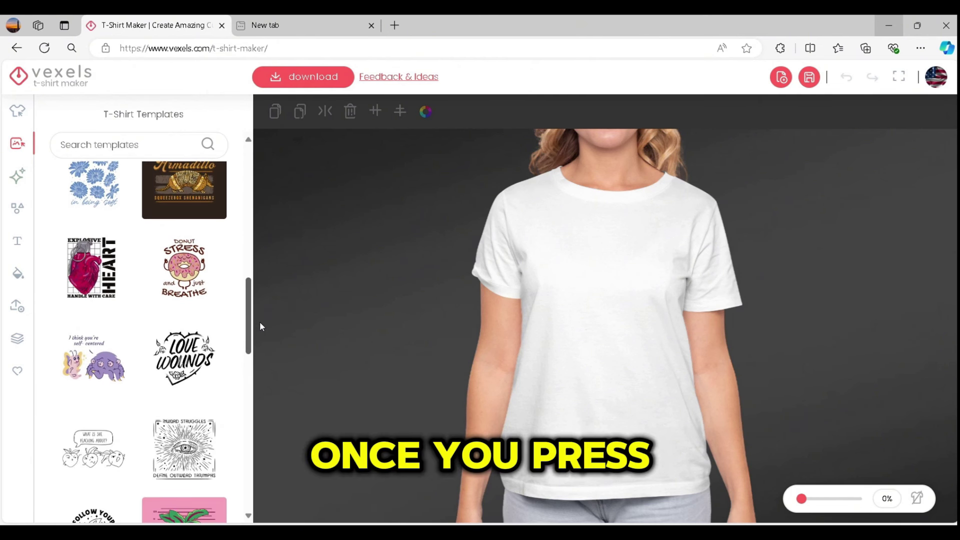
pyautogui.scroll(-1, 260, 327)
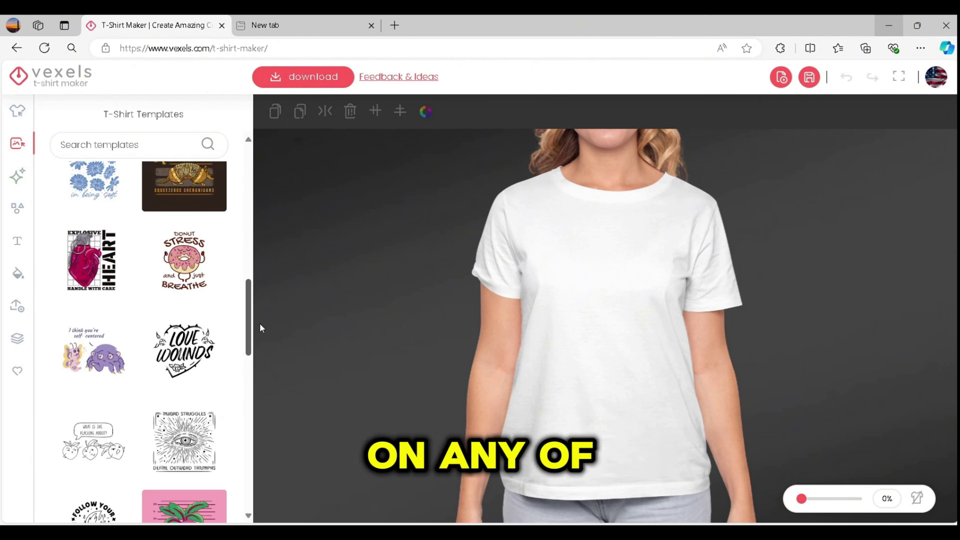
pyautogui.click(196, 268)
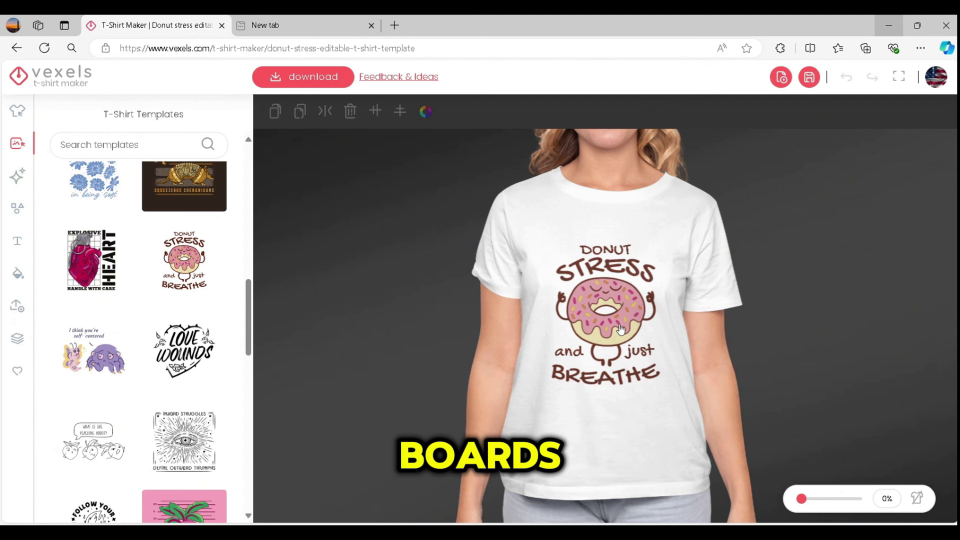
# Move the grouped donut design slightly higher on the shirt's chest and deselect it.
pyautogui.click(638, 328)
pyautogui.moveTo(638, 328); pyautogui.dragTo(623, 315)
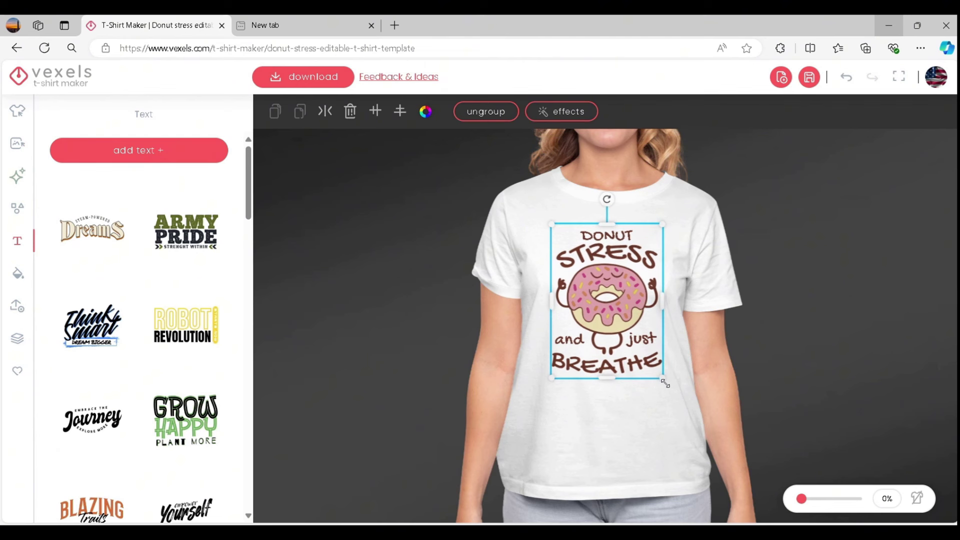
pyautogui.click(815, 331)
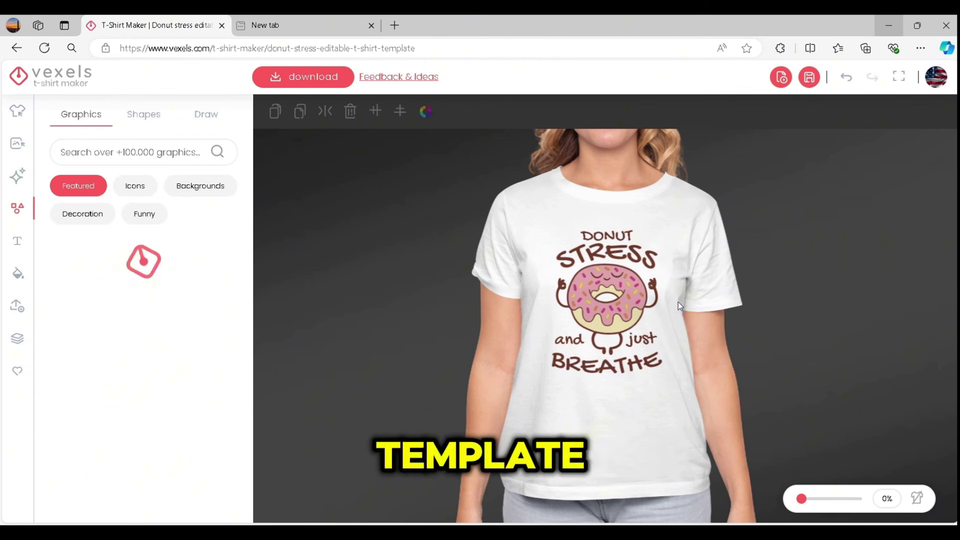
# Ungroup the donut design and select its DONUT text on its own.
pyautogui.click(626, 295)
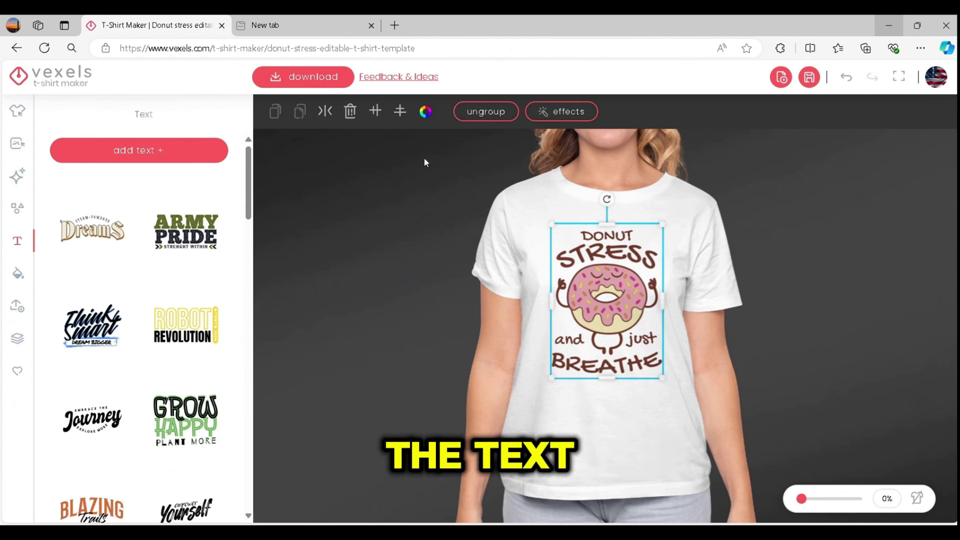
pyautogui.click(482, 114)
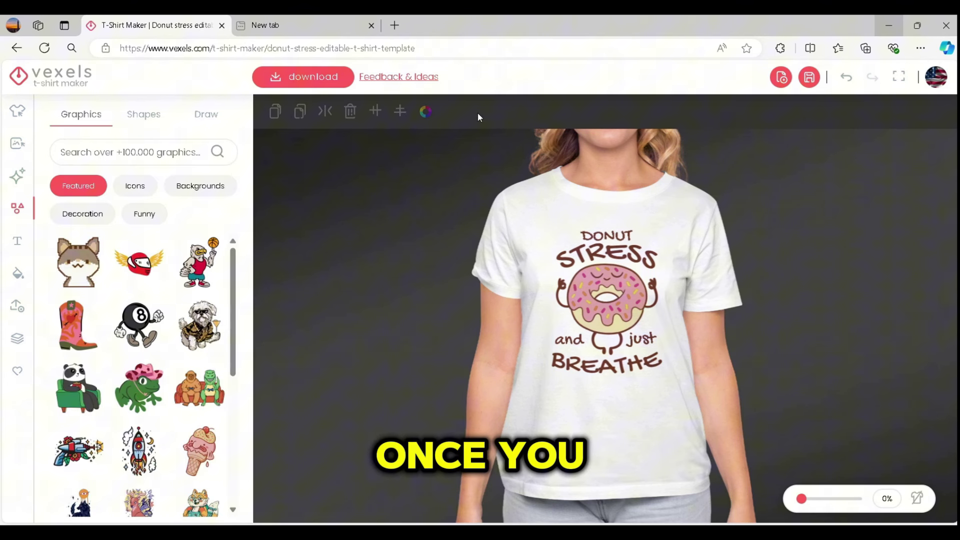
pyautogui.click(626, 237)
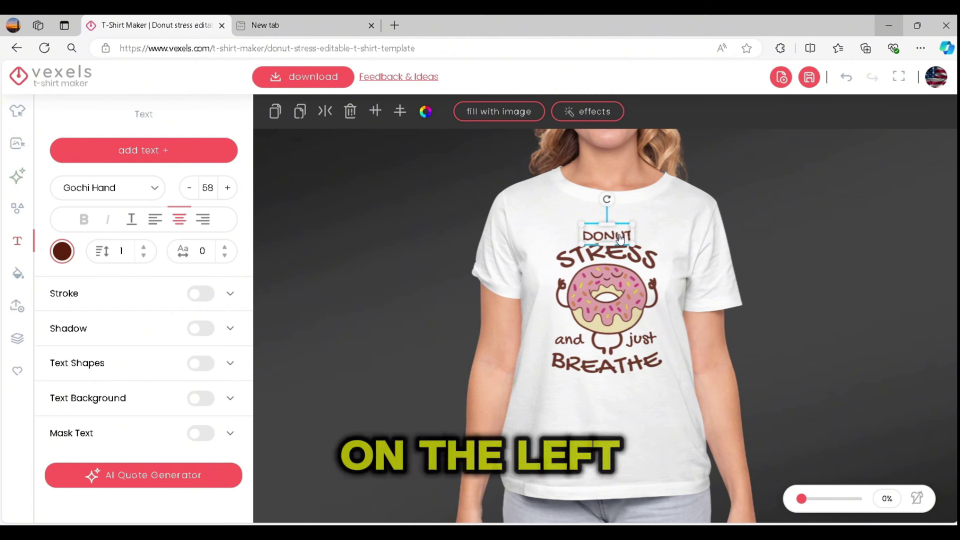
# Replace the word STRESS above the donut with "Time".
pyautogui.doubleClick(639, 265)
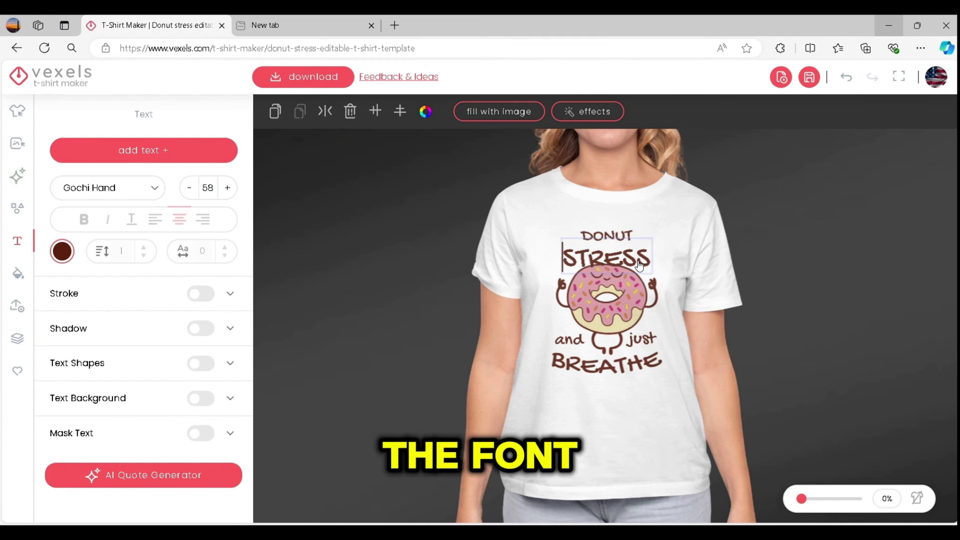
pyautogui.doubleClick(639, 265)
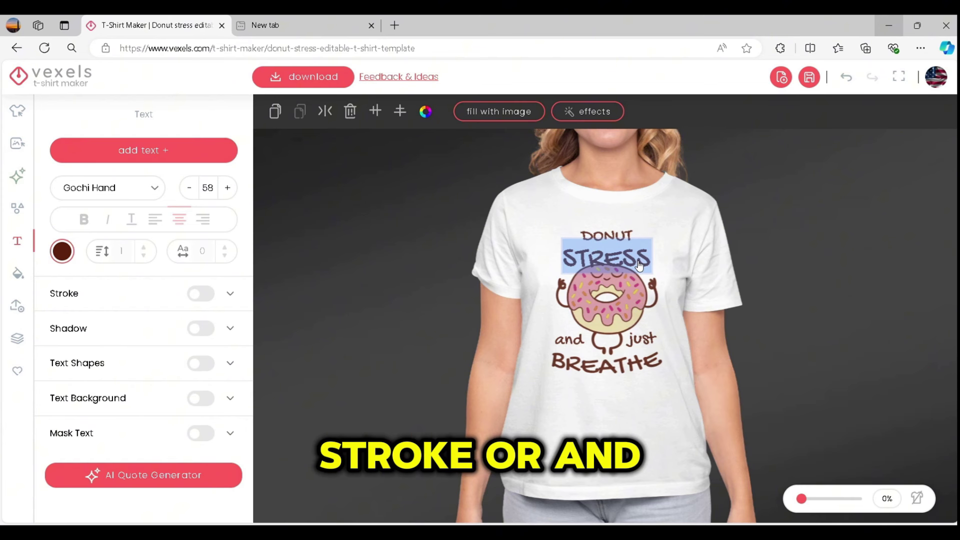
pyautogui.write('Time')
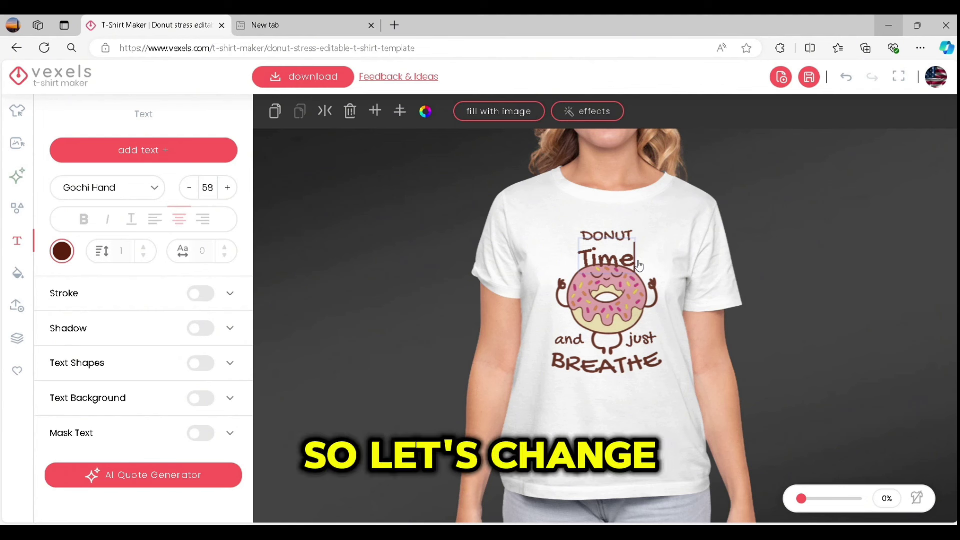
pyautogui.click(705, 246)
# Replace the word DONUT at the top of the design with "GYM".
pyautogui.click(611, 238)
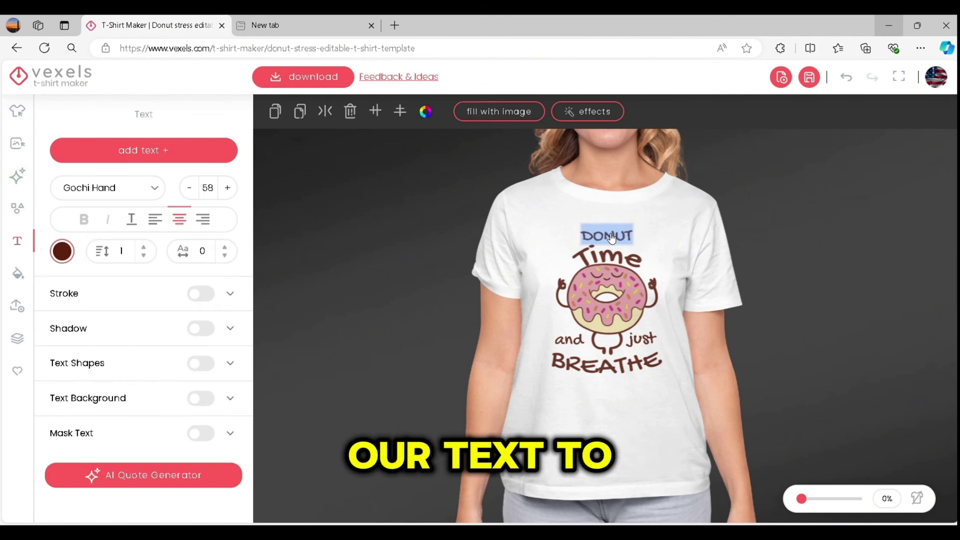
pyautogui.write('Gym')
pyautogui.click(690, 210)
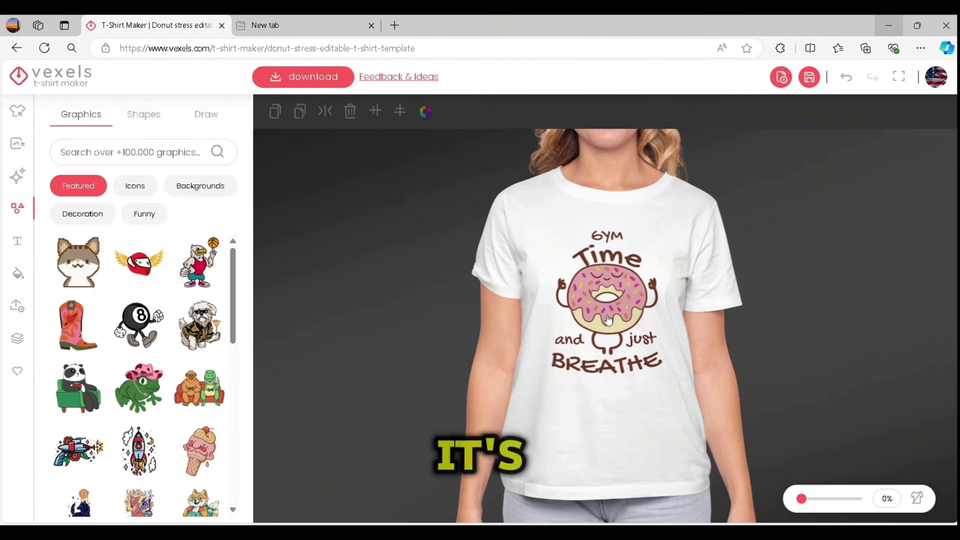
# Replace the word "and" beside the donut's legs with "EAT" and the word "just" with "SLEEP".
pyautogui.click(569, 339)
pyautogui.write('EAT')
pyautogui.click(646, 345)
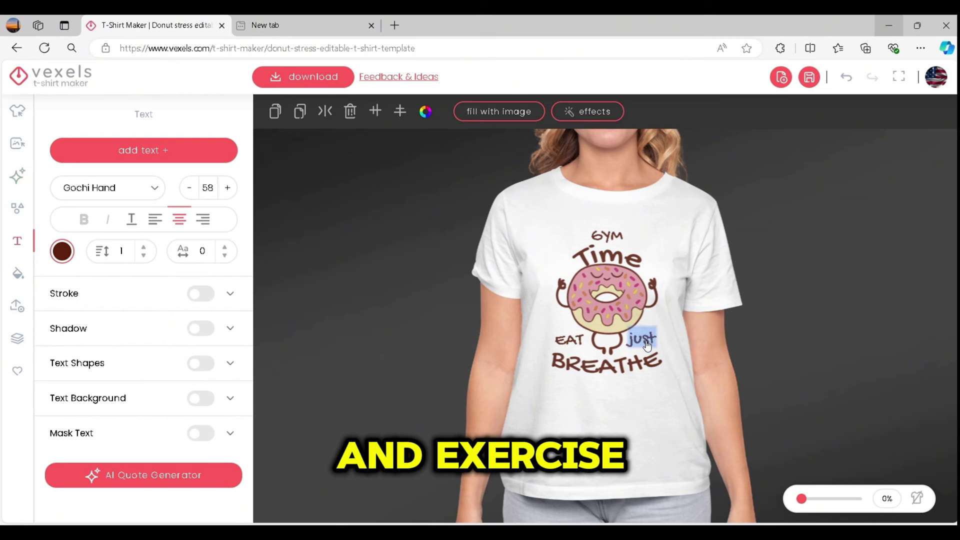
pyautogui.write('SLEEP')
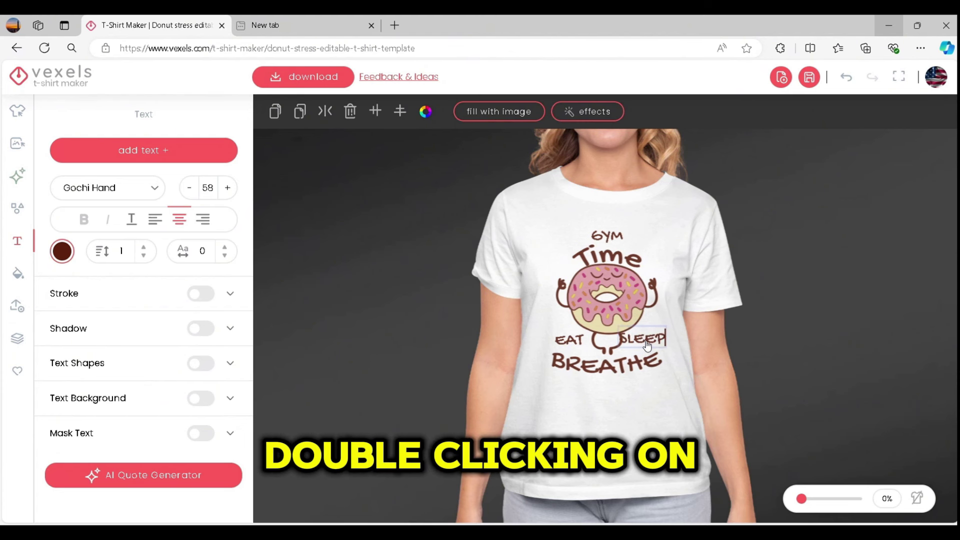
pyautogui.click(808, 348)
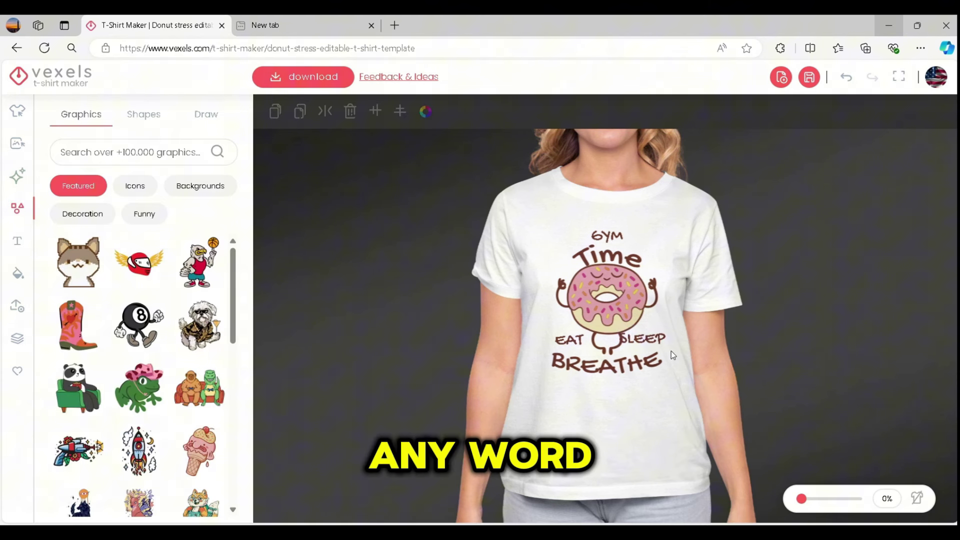
# Replace the word BREATHE below the donut with "EXERCISE".
pyautogui.click(640, 332)
pyautogui.doubleClick(597, 370)
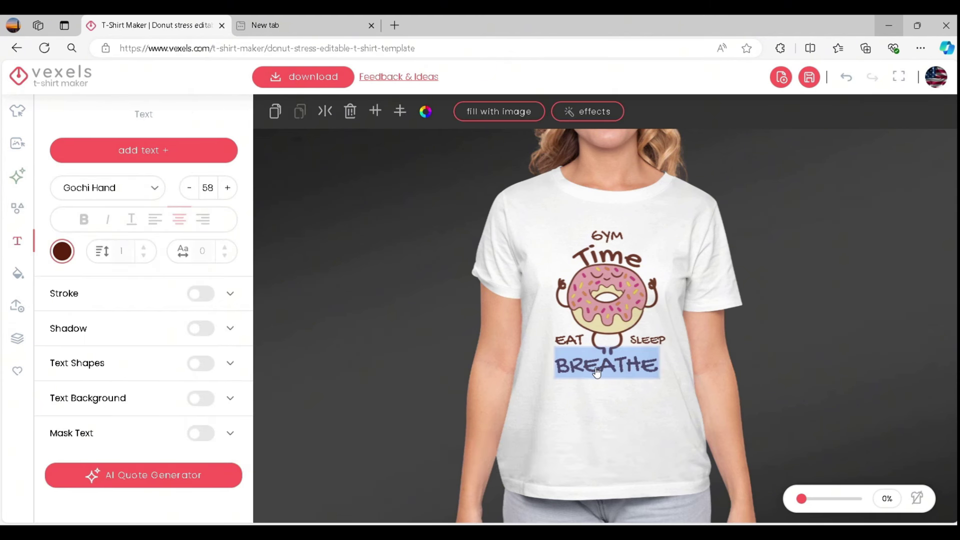
pyautogui.write('EXERCISE')
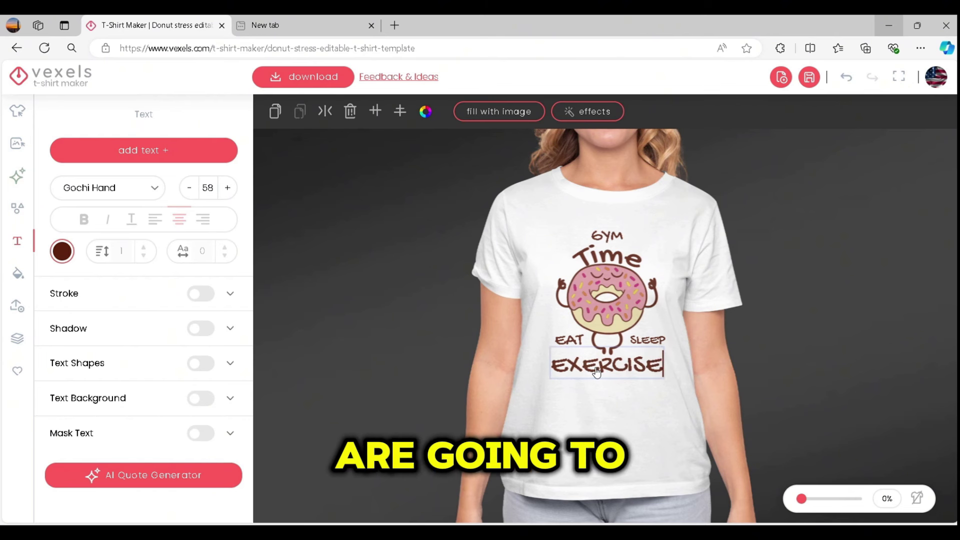
pyautogui.click(784, 310)
# Remove the donut graphic, search the graphics for "Gym" and browse the Funny category for a replacement.
pyautogui.click(645, 315)
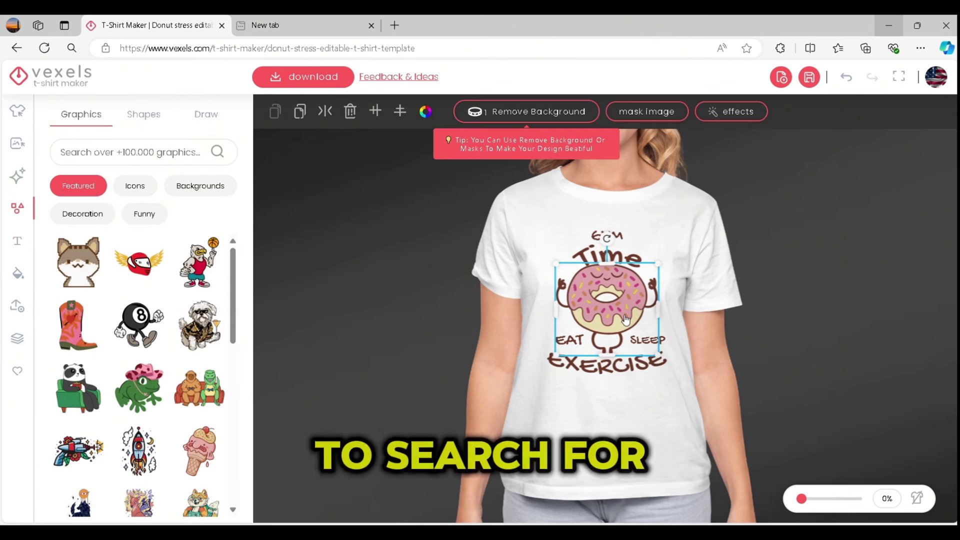
pyautogui.click(93, 157)
pyautogui.write('Gym')
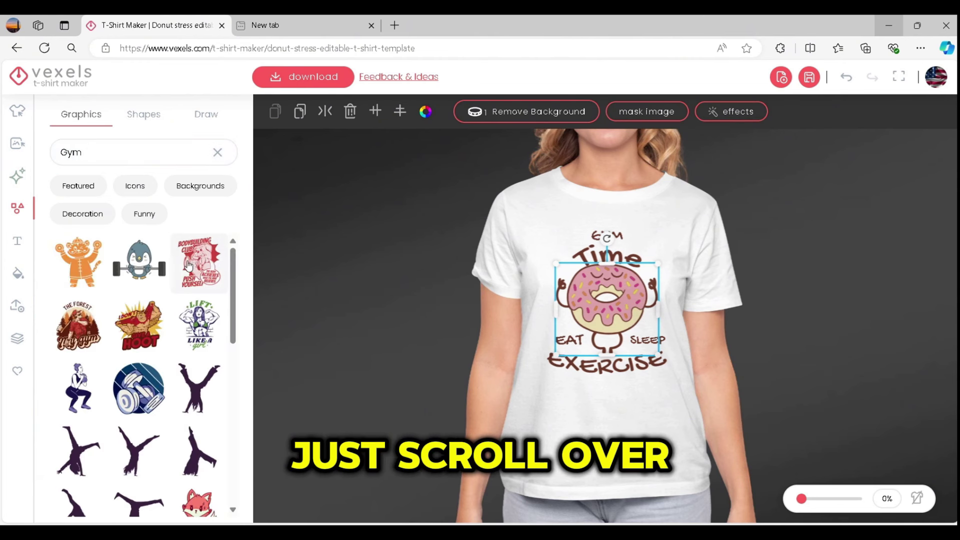
pyautogui.scroll(-5, 175, 271)
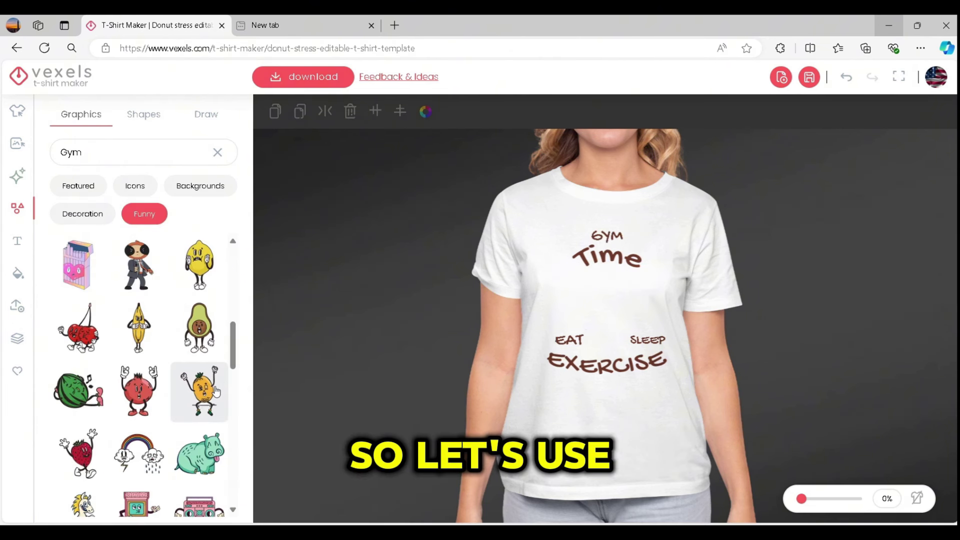
# Add the retro cartoon pineapple with raised fists and position it in the middle of the design, between the words.
pyautogui.click(200, 391)
pyautogui.moveTo(630, 326); pyautogui.dragTo(618, 329)
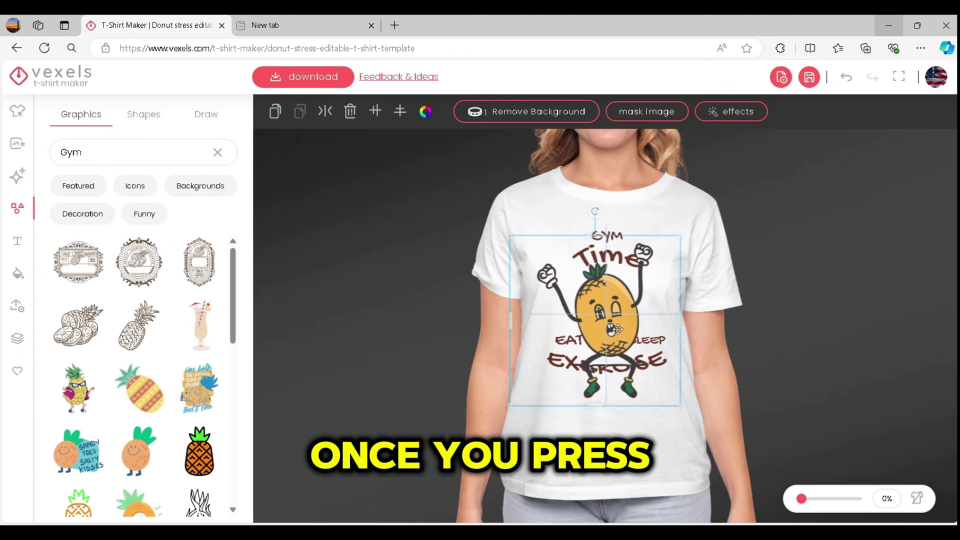
pyautogui.click(789, 275)
pyautogui.moveTo(611, 258); pyautogui.dragTo(615, 255)
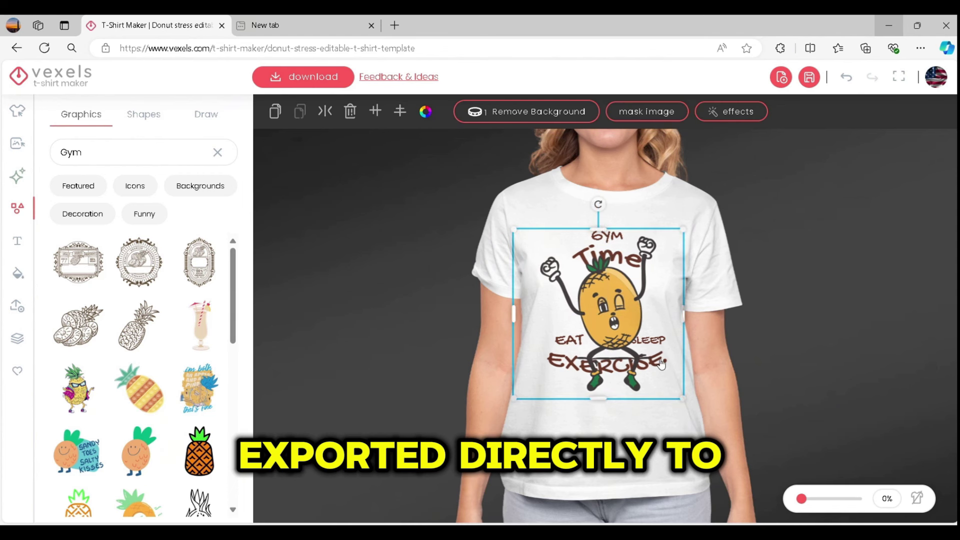
pyautogui.moveTo(661, 364); pyautogui.dragTo(657, 355)
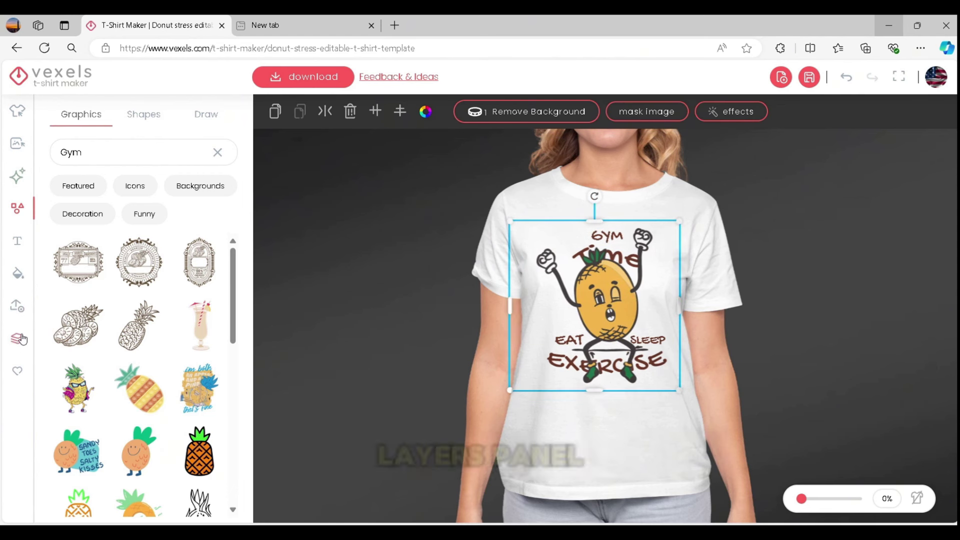
# Reorder the layers to put EXERCISE above the pineapple, and move the word down below the pineapple's feet.
pyautogui.click(18, 338)
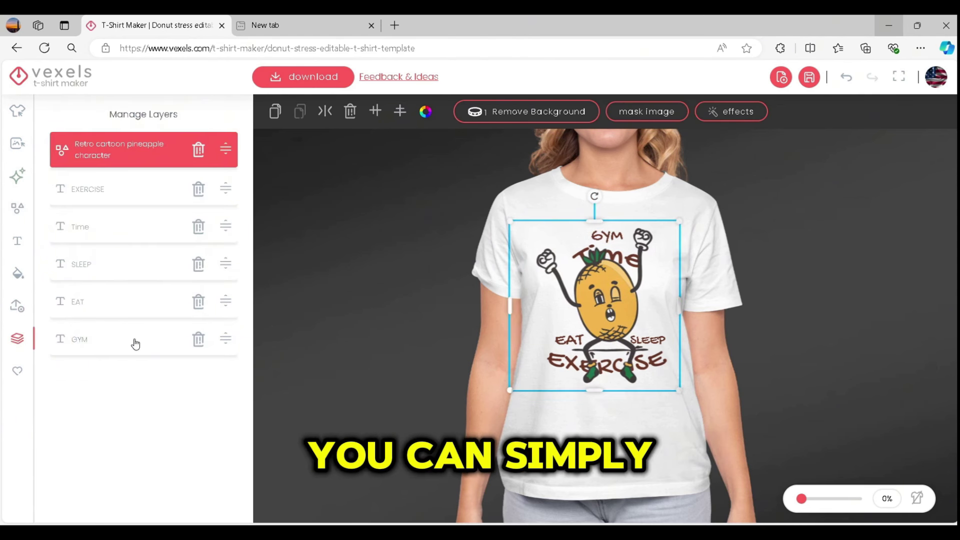
pyautogui.moveTo(145, 265); pyautogui.dragTo(133, 335)
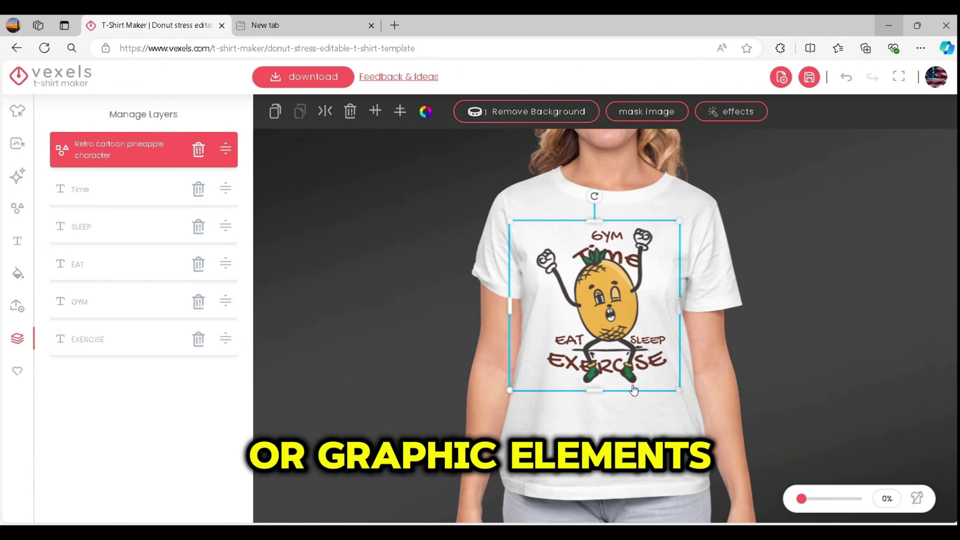
pyautogui.moveTo(167, 348); pyautogui.dragTo(128, 154)
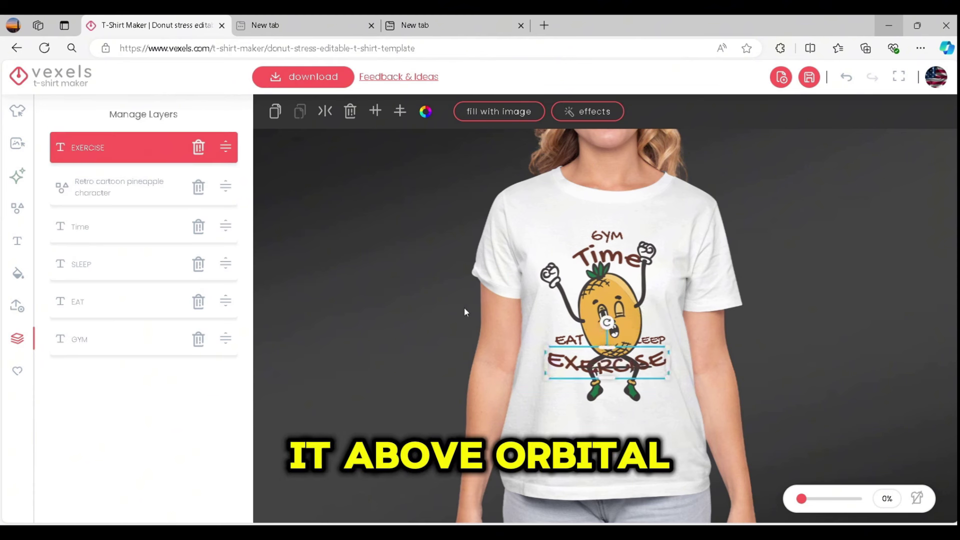
pyautogui.moveTo(653, 369); pyautogui.dragTo(661, 415)
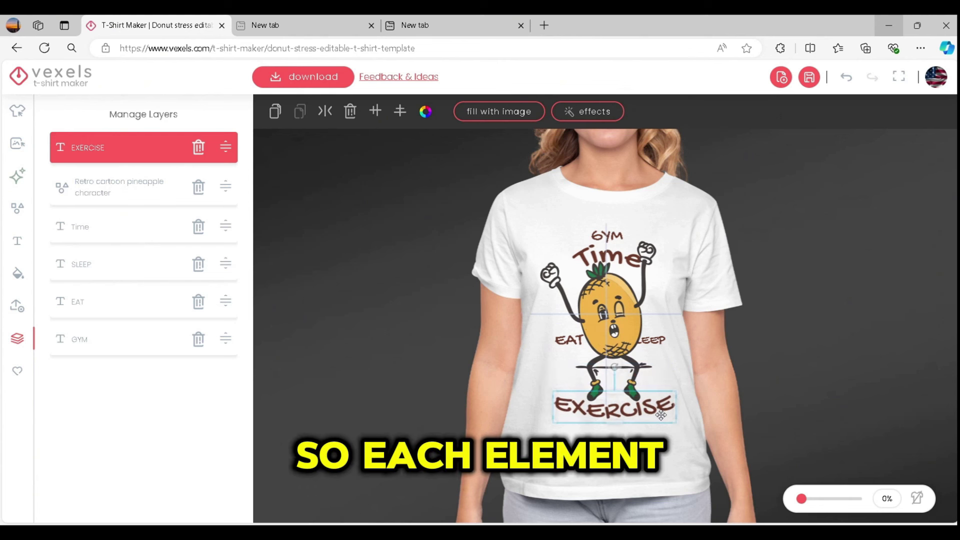
# Bring the SLEEP and EAT layers in front of the pineapple and move both words slightly lower beside its body.
pyautogui.click(666, 345)
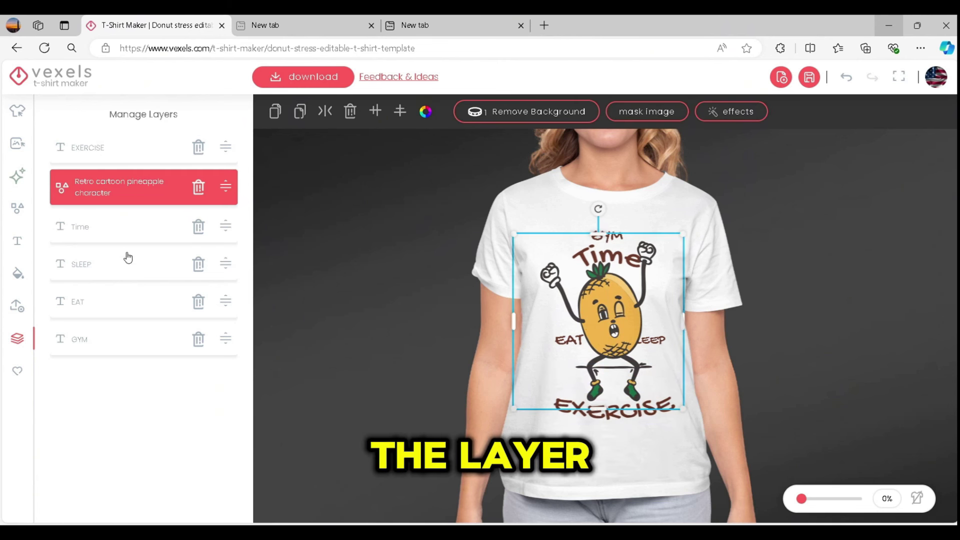
pyautogui.moveTo(126, 263); pyautogui.dragTo(133, 152)
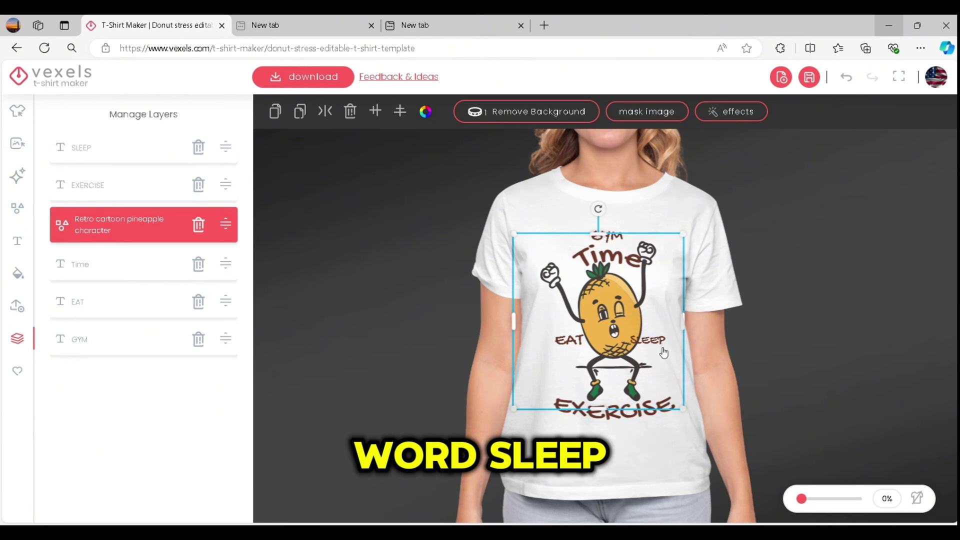
pyautogui.click(161, 148)
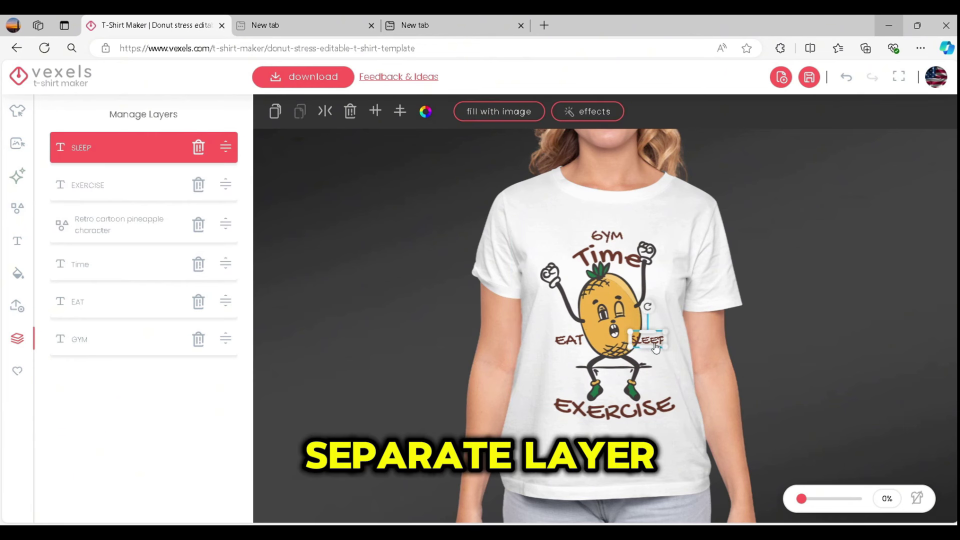
pyautogui.moveTo(656, 344); pyautogui.dragTo(664, 357)
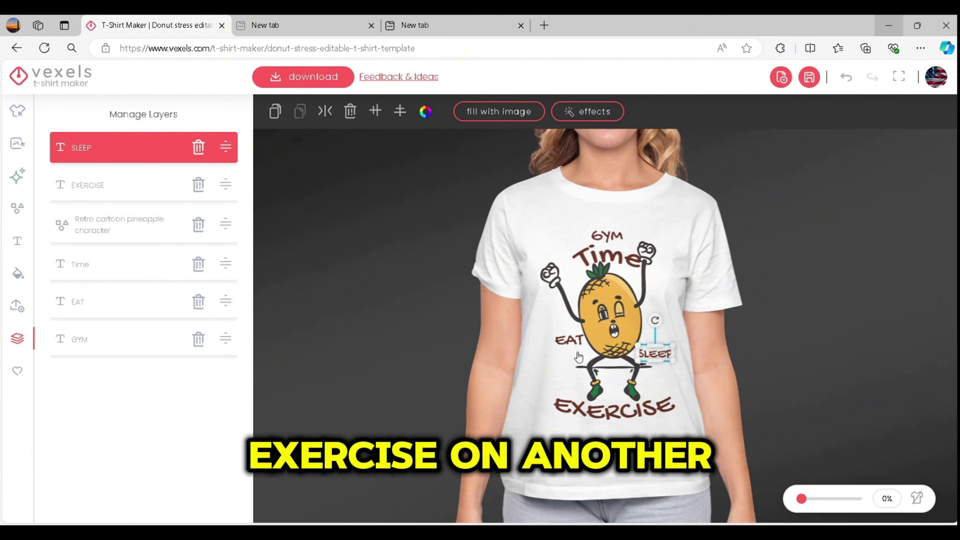
pyautogui.moveTo(120, 303); pyautogui.dragTo(128, 148)
pyautogui.moveTo(561, 343); pyautogui.dragTo(565, 361)
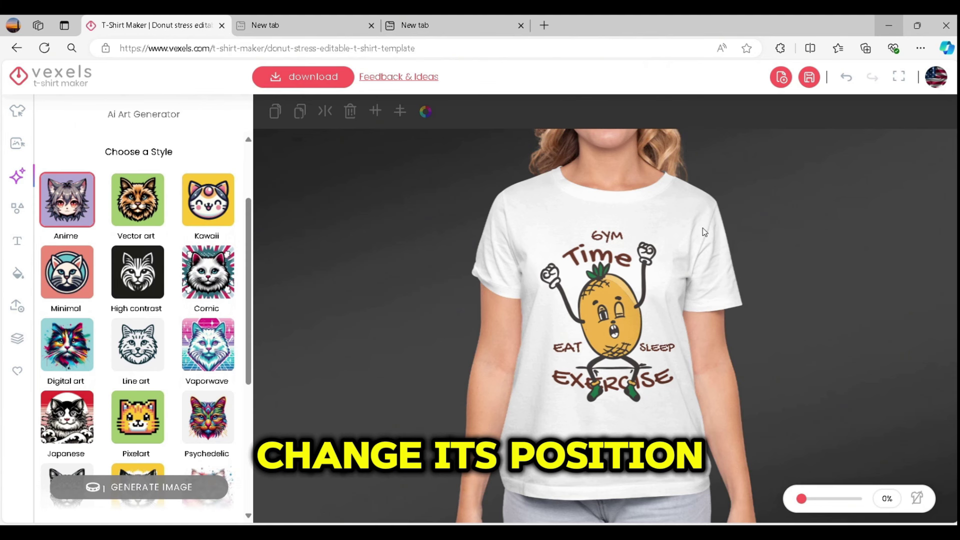
# Group all the pineapple design's elements, download the T-shirt design and dismiss the mockup offer.
pyautogui.moveTo(703, 228); pyautogui.dragTo(571, 401)
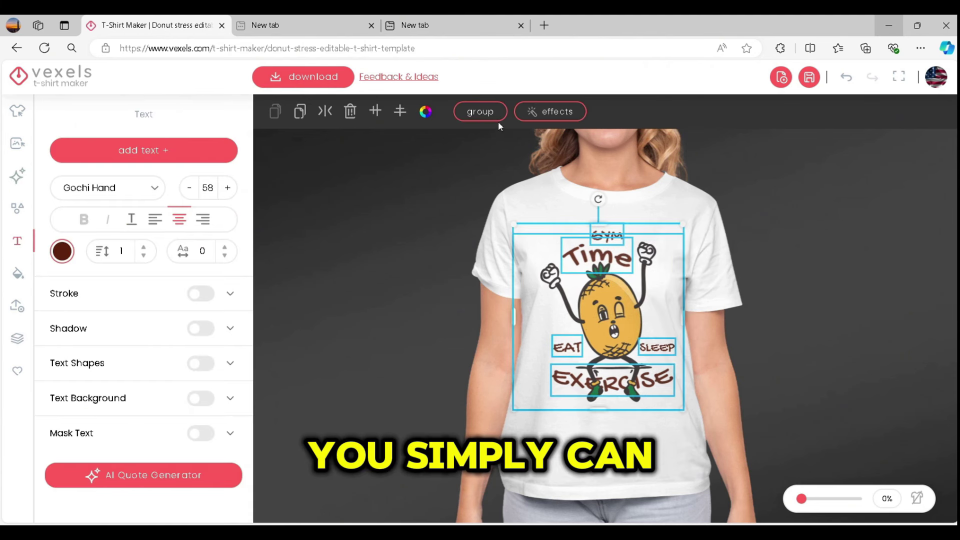
pyautogui.click(480, 112)
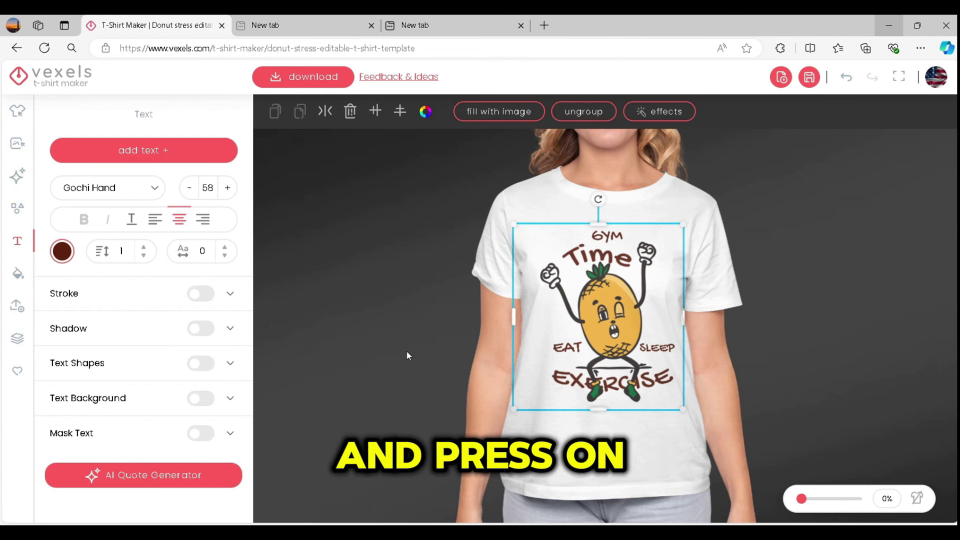
pyautogui.click(327, 75)
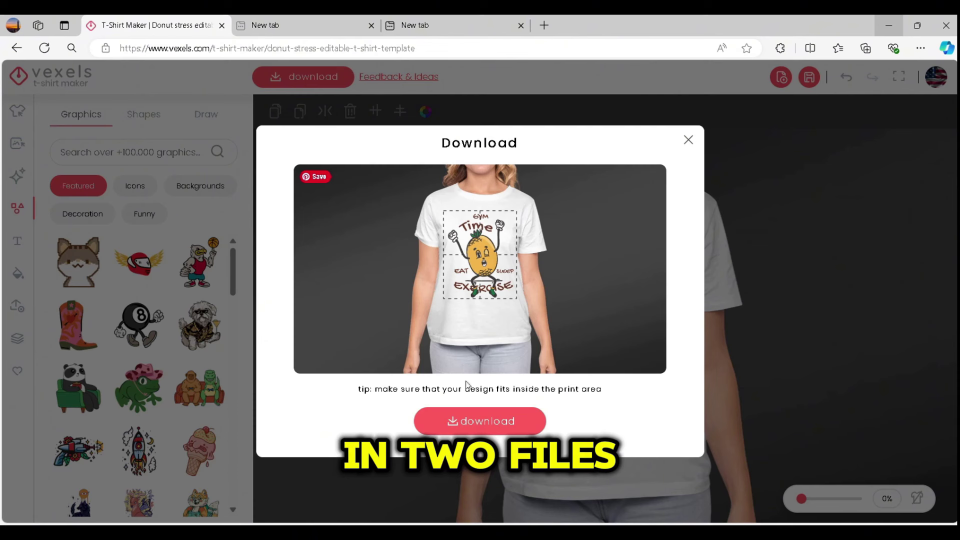
pyautogui.click(479, 421)
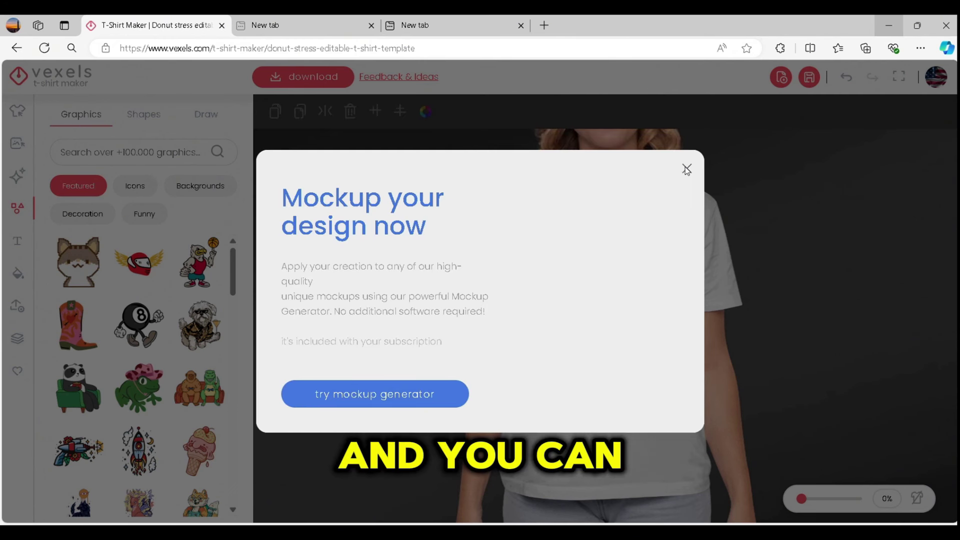
pyautogui.click(687, 168)
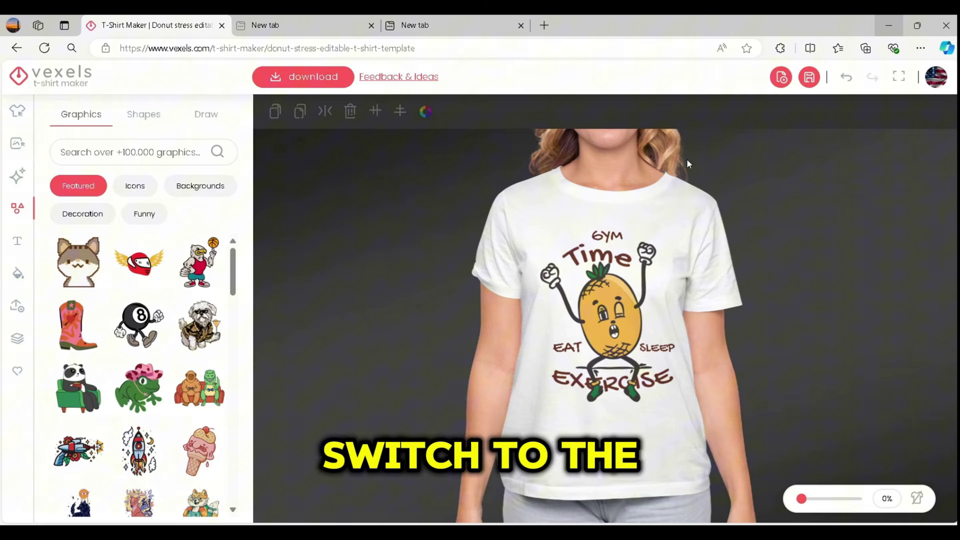
# Switch from the T-shirt mockup to the flat artwork view, scale the grouped design down slightly and recenter it.
pyautogui.click(918, 498)
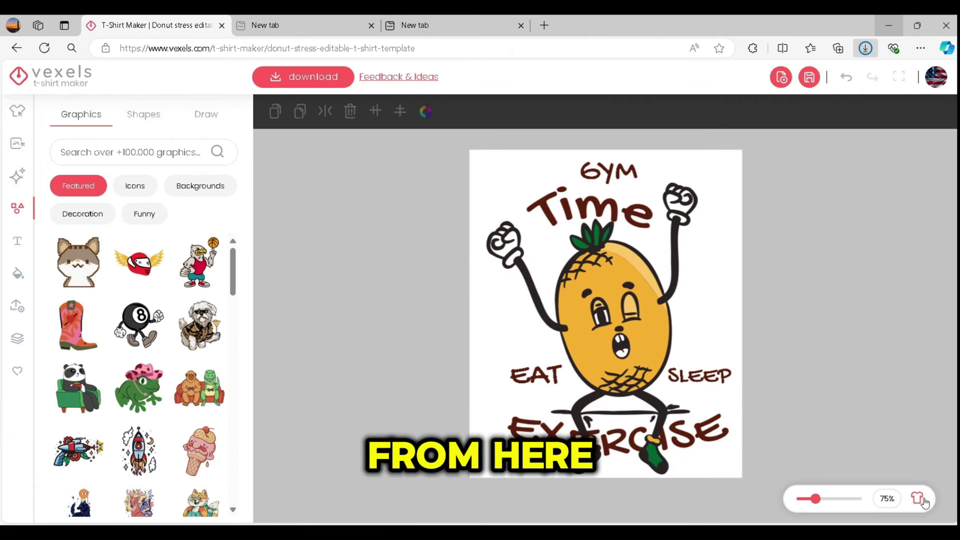
pyautogui.click(644, 324)
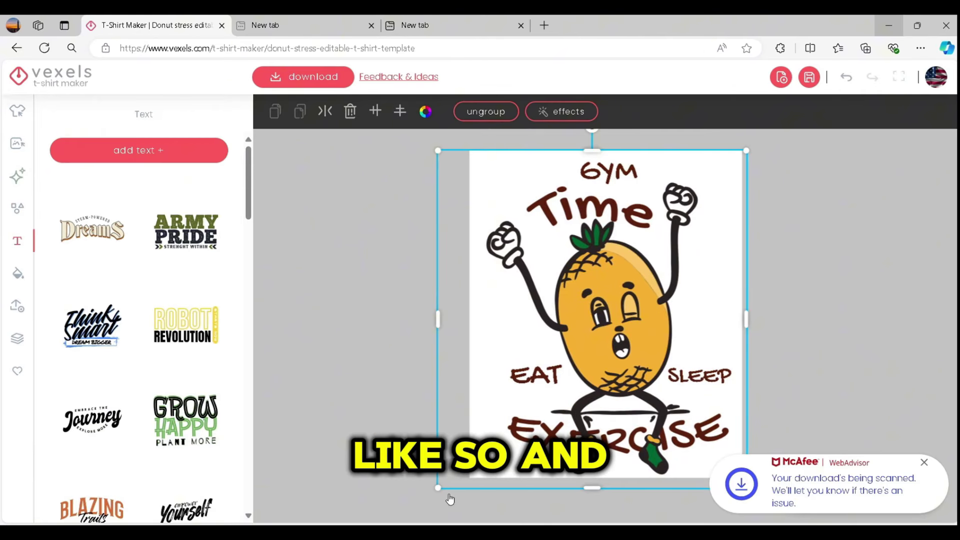
pyautogui.moveTo(438, 491); pyautogui.dragTo(454, 467)
pyautogui.moveTo(616, 348); pyautogui.dragTo(595, 356)
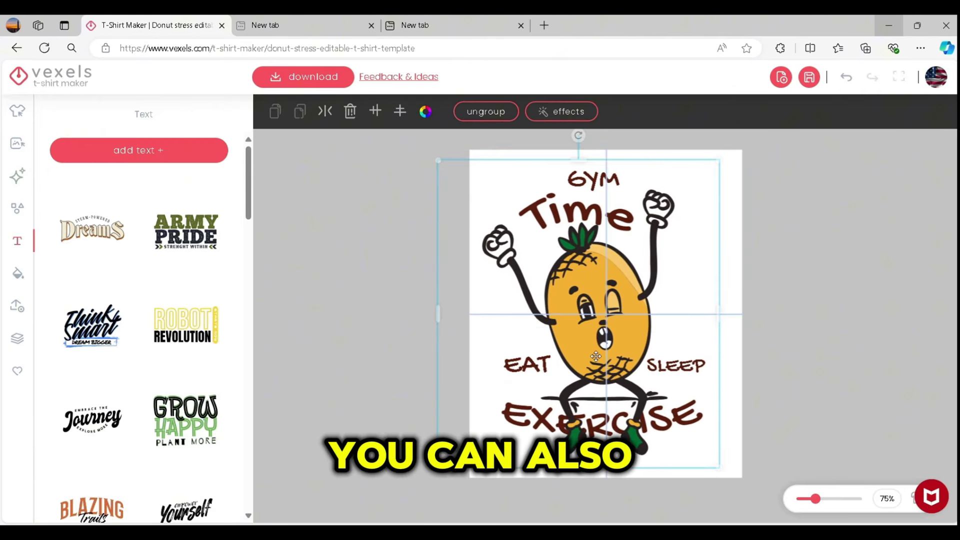
pyautogui.click(448, 157)
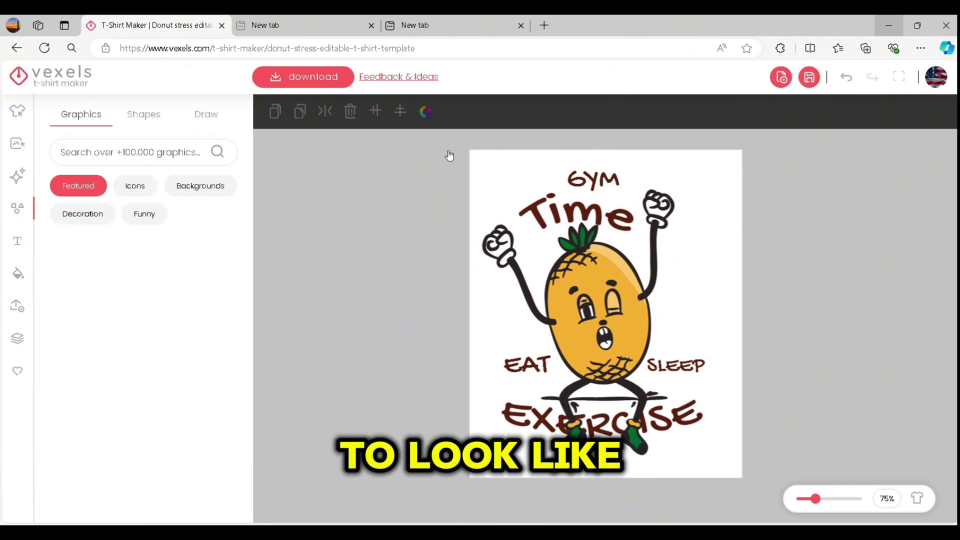
# Delete the pineapple and all the remaining words to leave an empty canvas.
pyautogui.moveTo(609, 320); pyautogui.dragTo(621, 311)
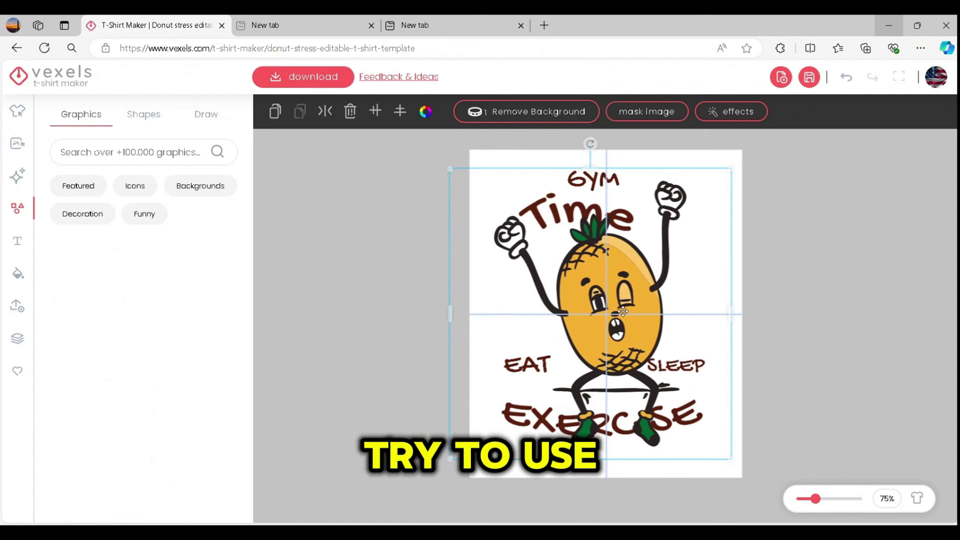
pyautogui.press('Delete')
pyautogui.moveTo(720, 178); pyautogui.dragTo(520, 419)
pyautogui.press('Delete')
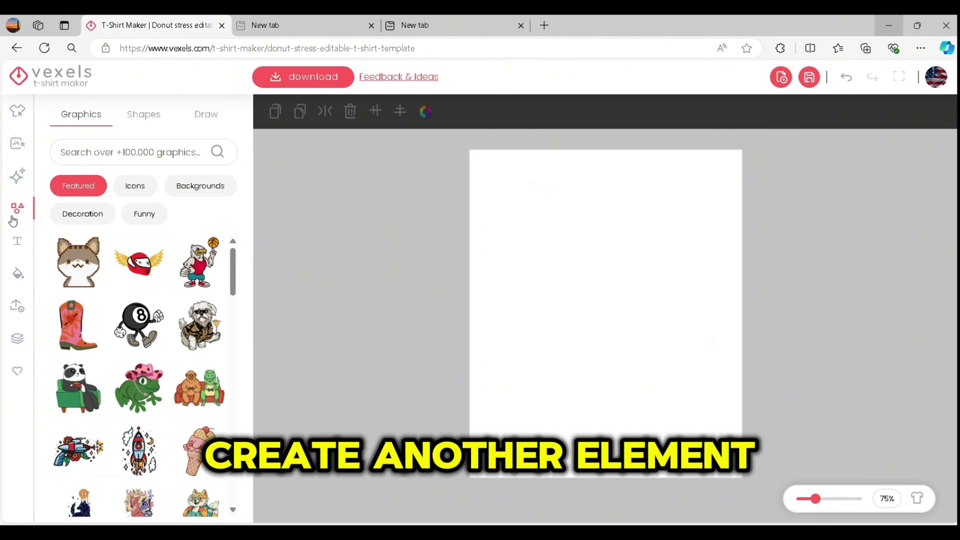
# Generate an AI art image from the prompt "a cute mouse wearing cowboy costume and riding a cow" in the Vector art style.
pyautogui.click(17, 177)
pyautogui.click(106, 200)
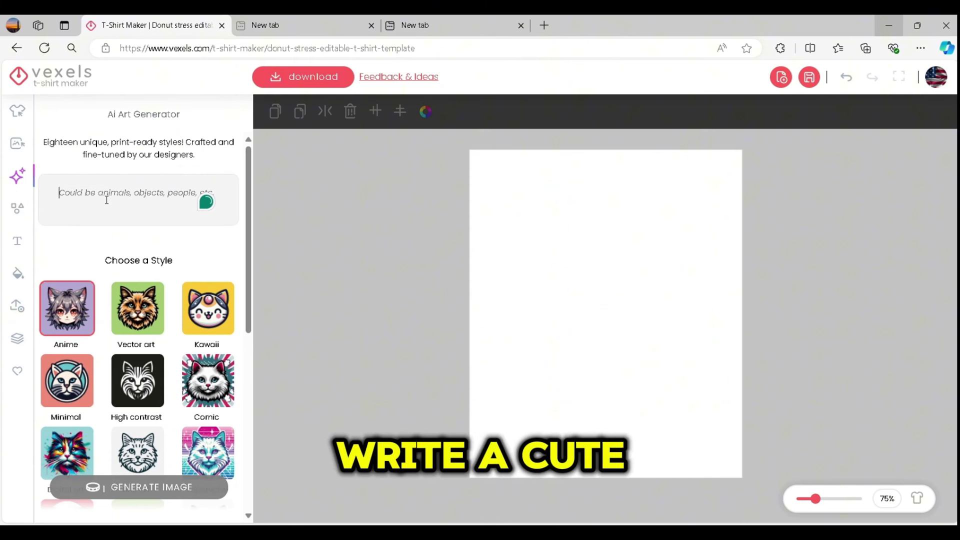
pyautogui.write('c')
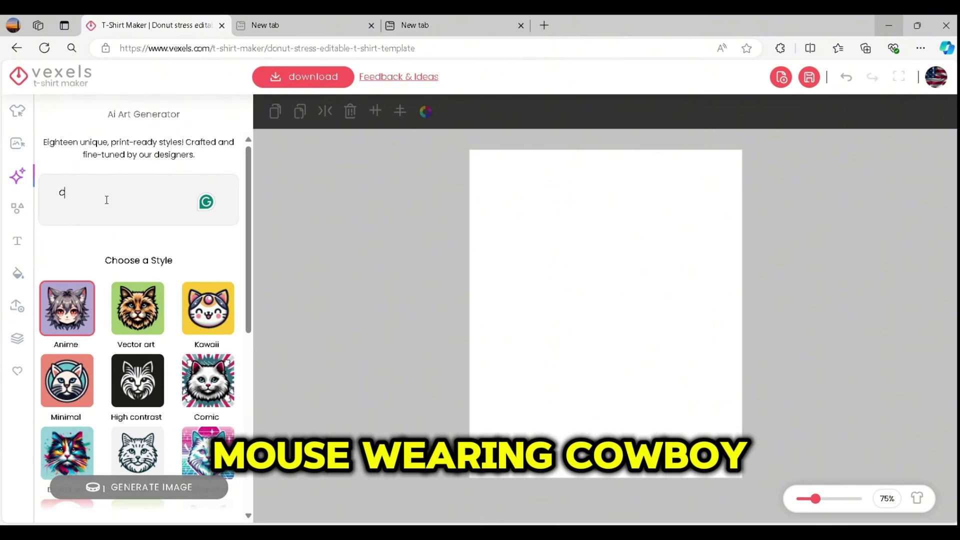
pyautogui.press('BackSpace')
pyautogui.write('a cu')
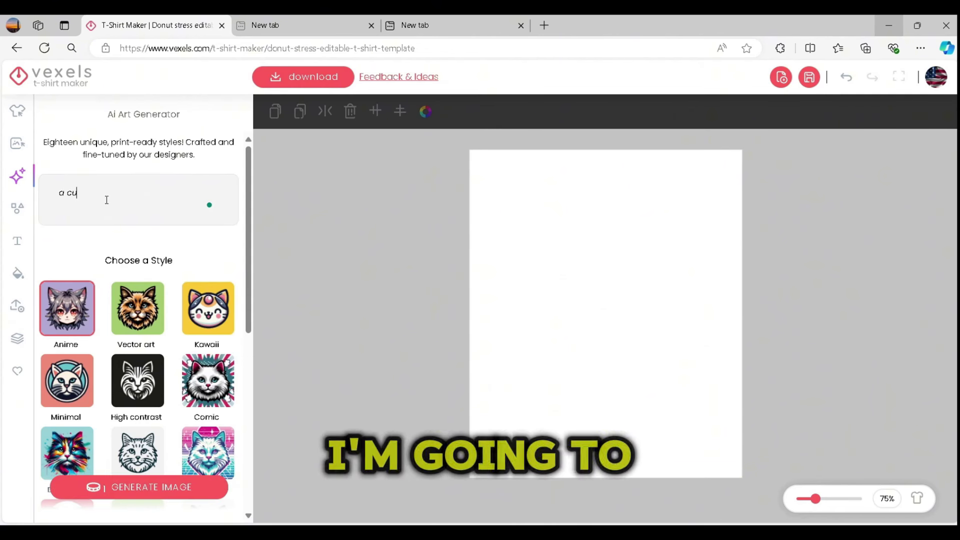
pyautogui.write('te mouse wearing cowboy costume')
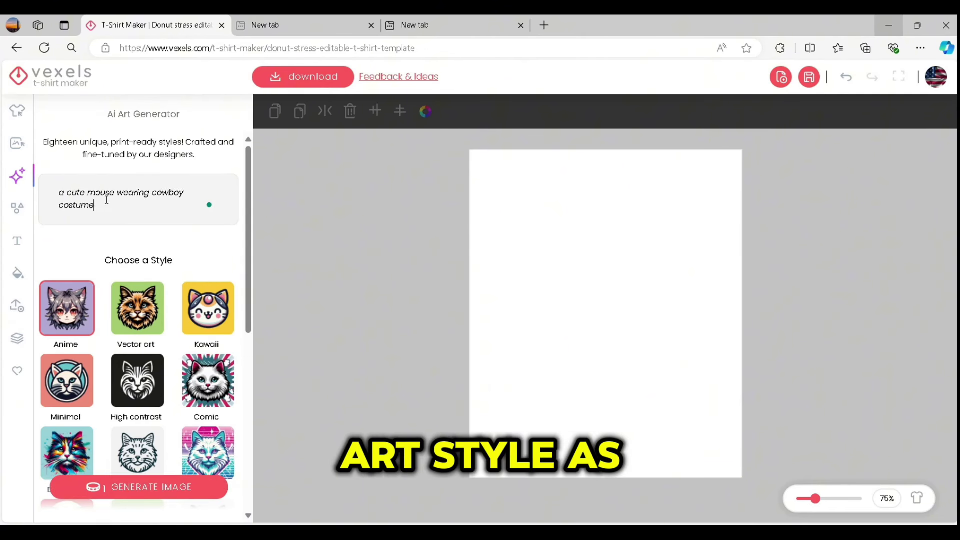
pyautogui.write(' and riding a cow')
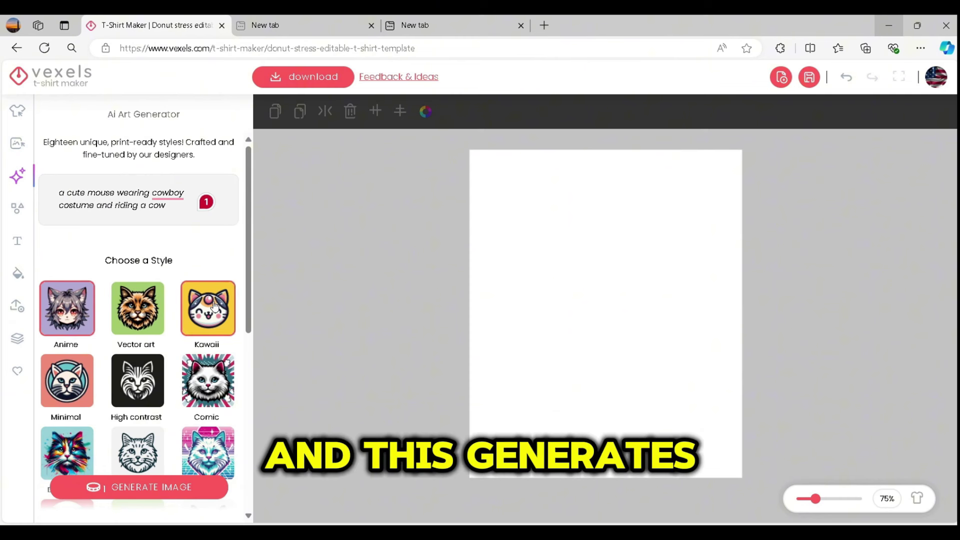
pyautogui.click(143, 308)
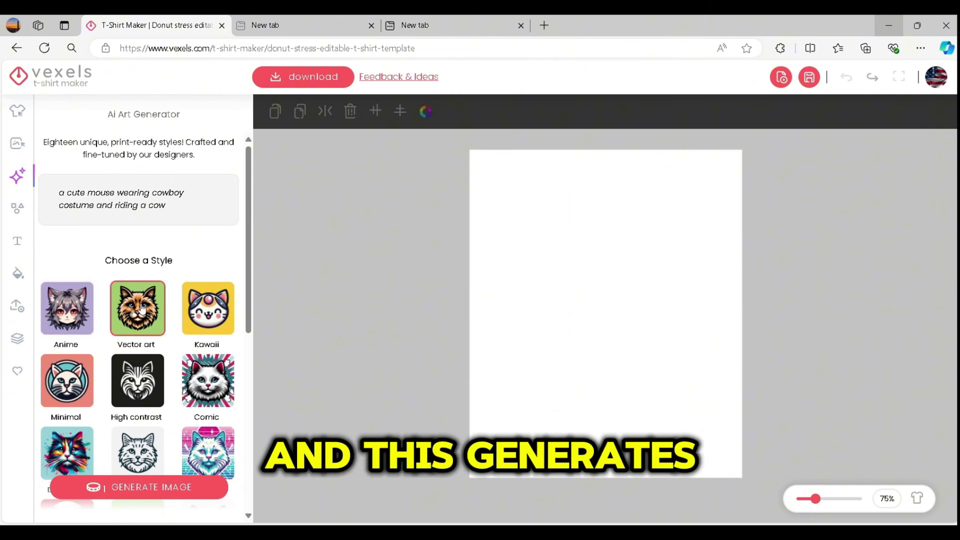
pyautogui.click(170, 490)
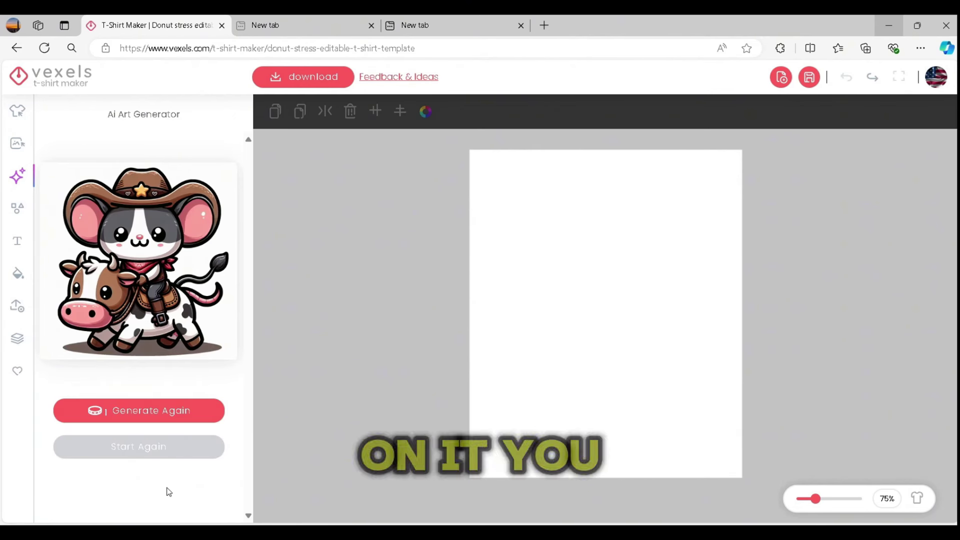
# Add the generated cowboy mouse image to the canvas and remove its background.
pyautogui.click(155, 281)
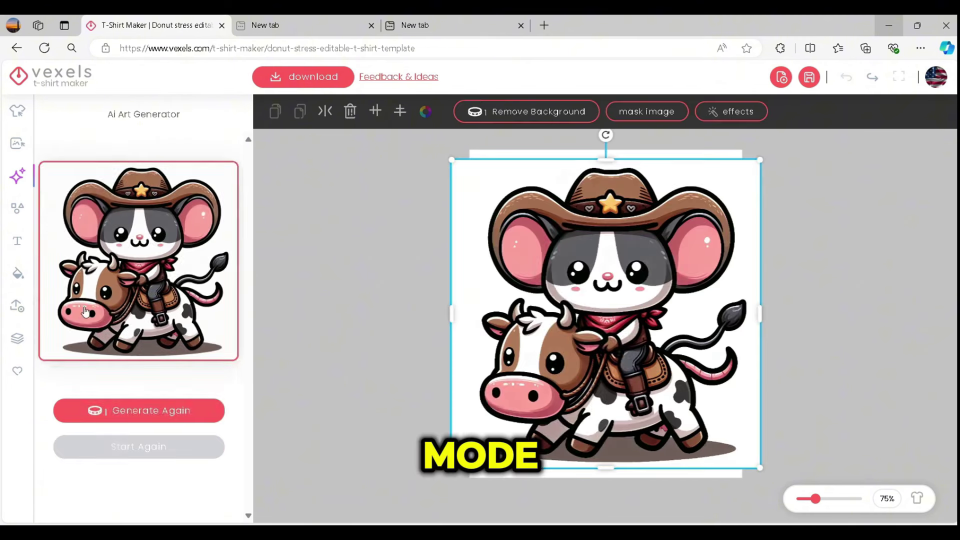
pyautogui.click(548, 112)
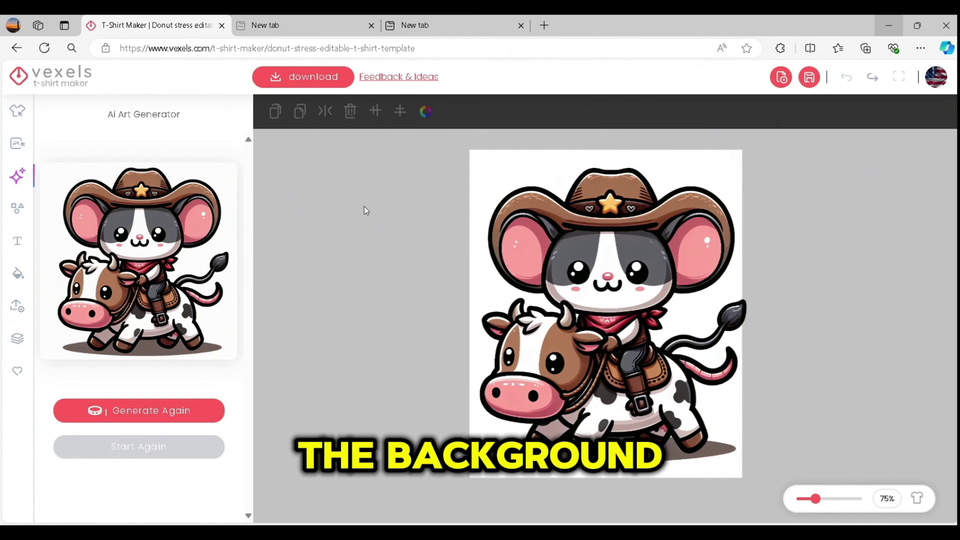
# Scale the mouse artwork down so it fits within the canvas with free space around it.
pyautogui.click(621, 286)
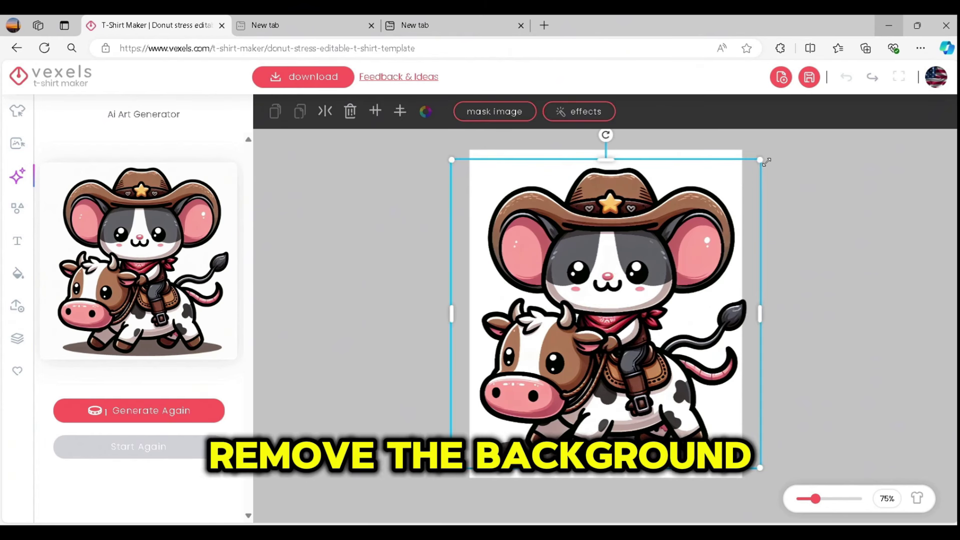
pyautogui.moveTo(759, 159); pyautogui.dragTo(701, 236)
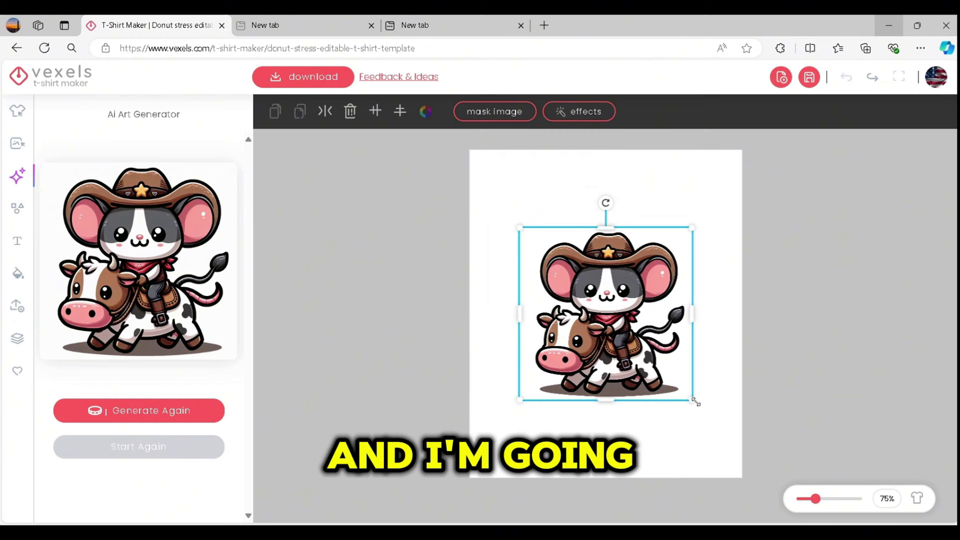
pyautogui.moveTo(696, 402); pyautogui.dragTo(709, 420)
pyautogui.click(798, 351)
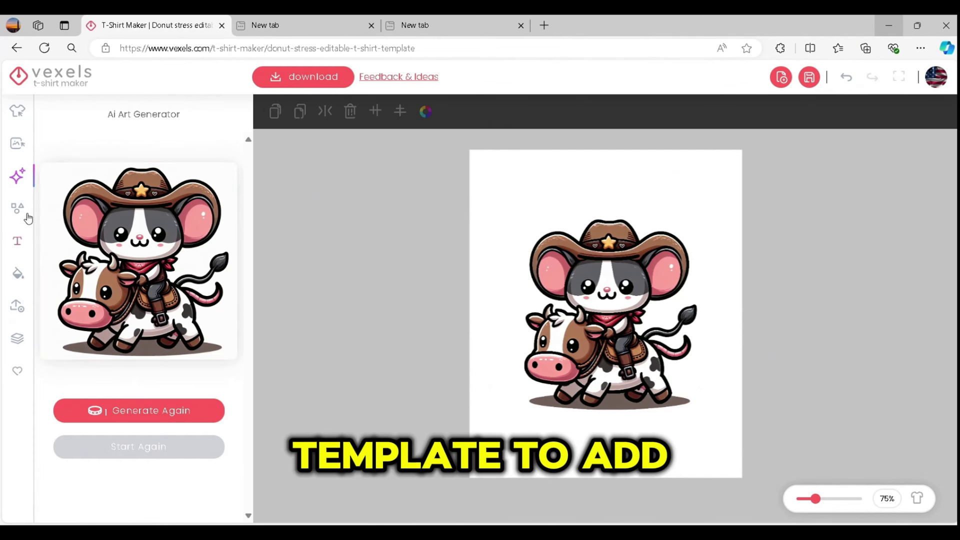
# Add the "Good Things Come to those who work" text template below the mouse artwork and move the artwork up to make room.
pyautogui.click(18, 241)
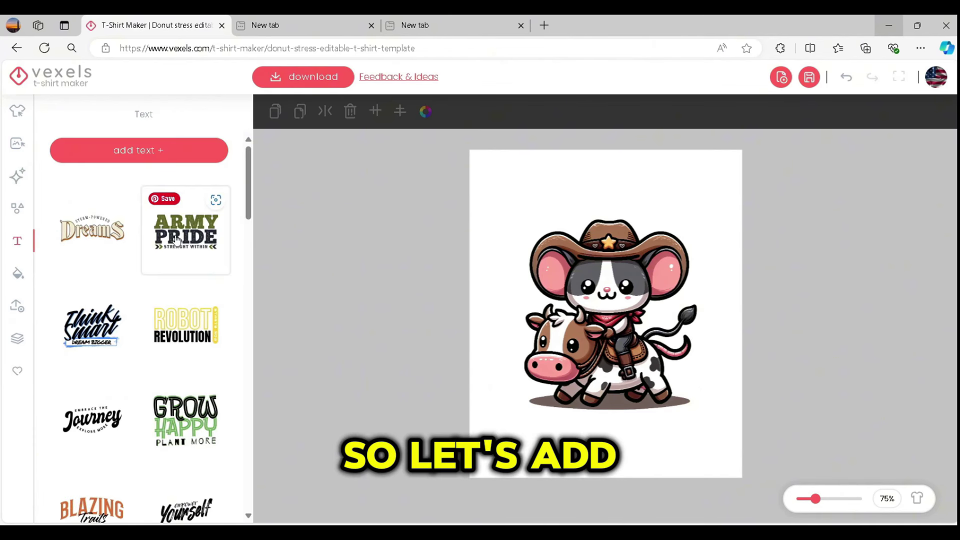
pyautogui.scroll(-3, 198, 260)
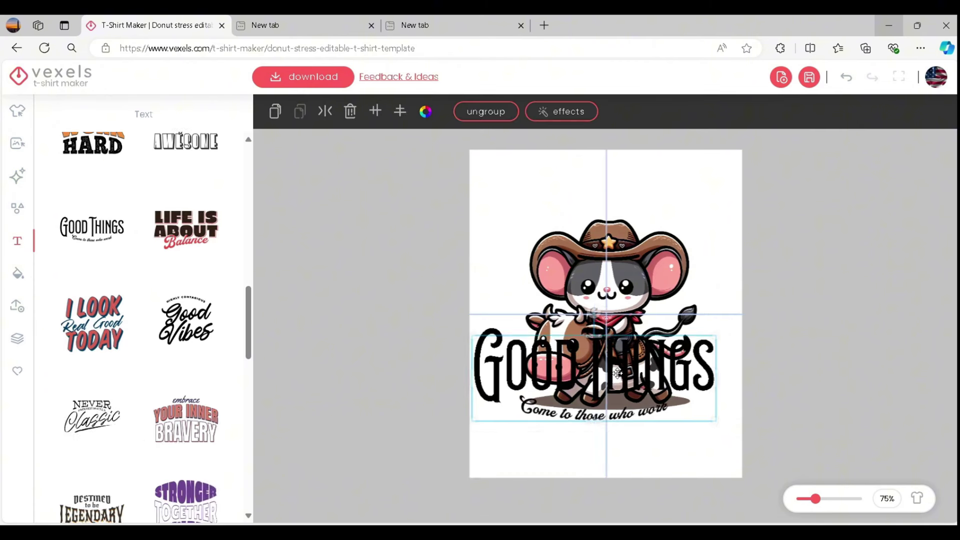
pyautogui.moveTo(604, 367); pyautogui.dragTo(605, 397)
pyautogui.click(624, 250)
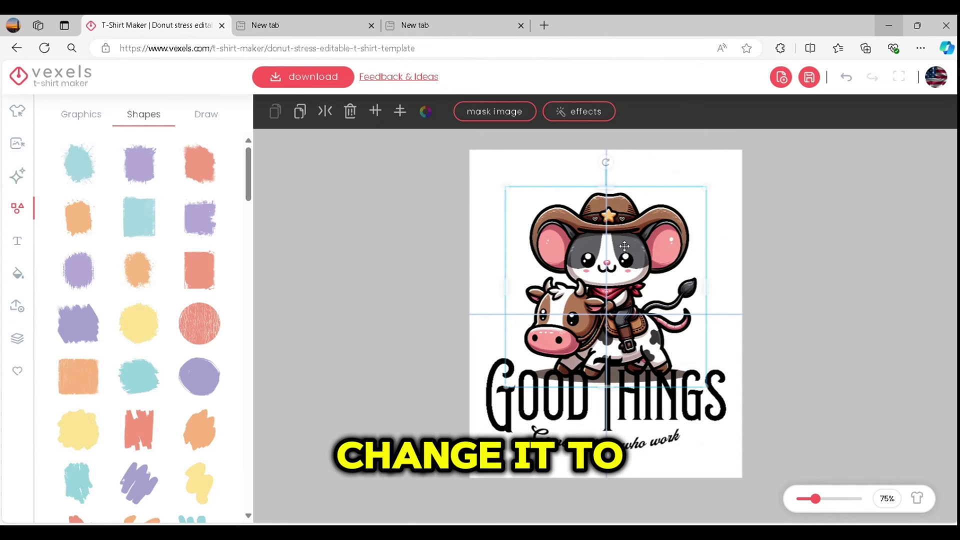
pyautogui.moveTo(624, 246); pyautogui.dragTo(624, 236)
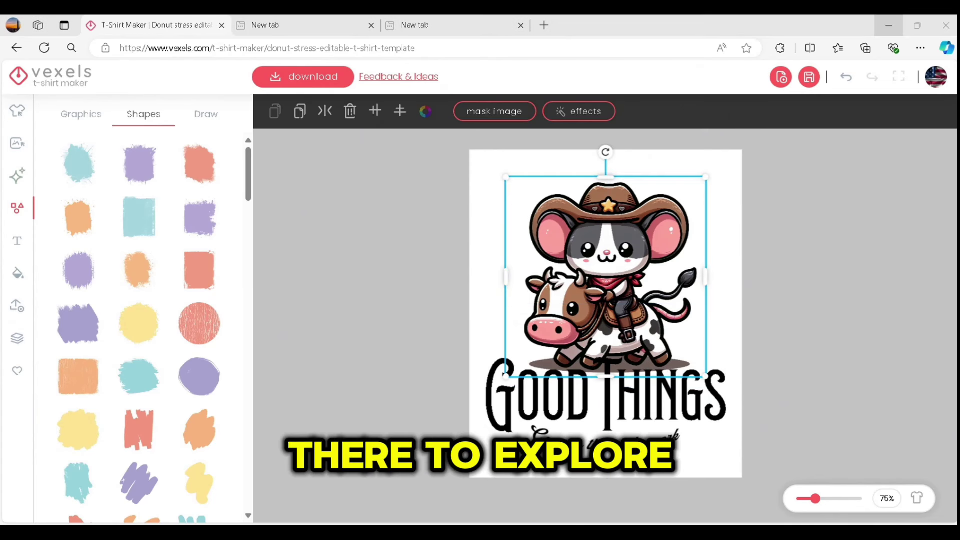
# Replace the "Good Things" text with "Dare to Explore".
pyautogui.click(633, 367)
pyautogui.doubleClick(595, 400)
pyautogui.write('Dare to Expol')
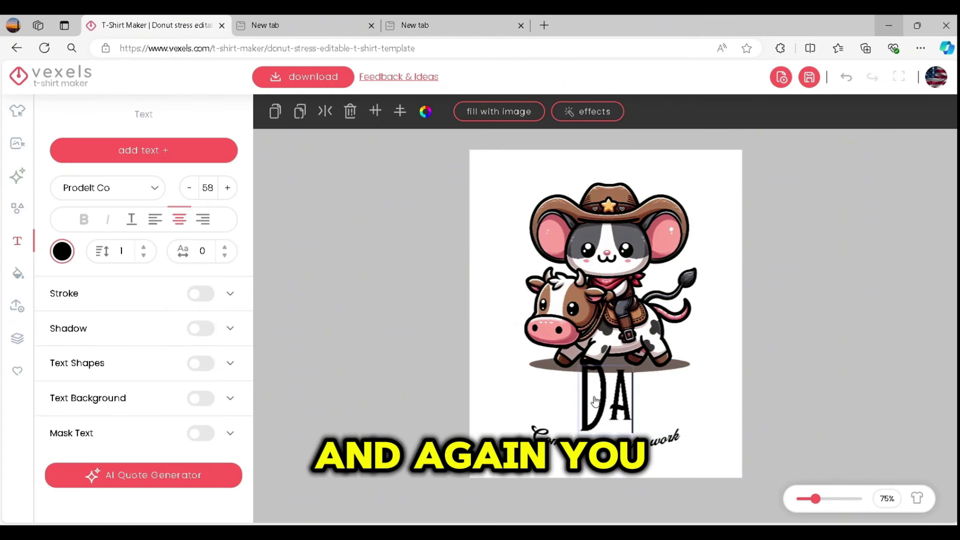
pyautogui.press('BackSpace')
pyautogui.press('BackSpace')
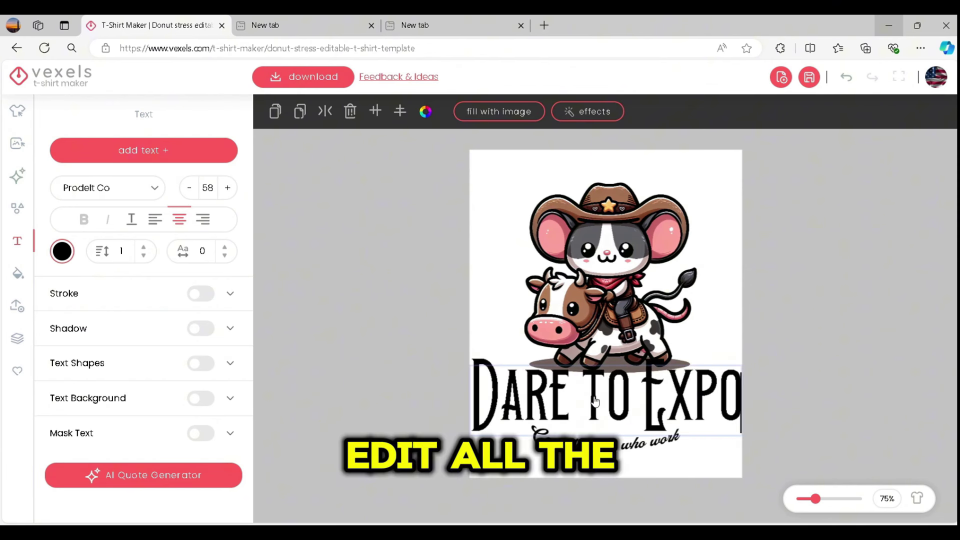
pyautogui.write('lore')
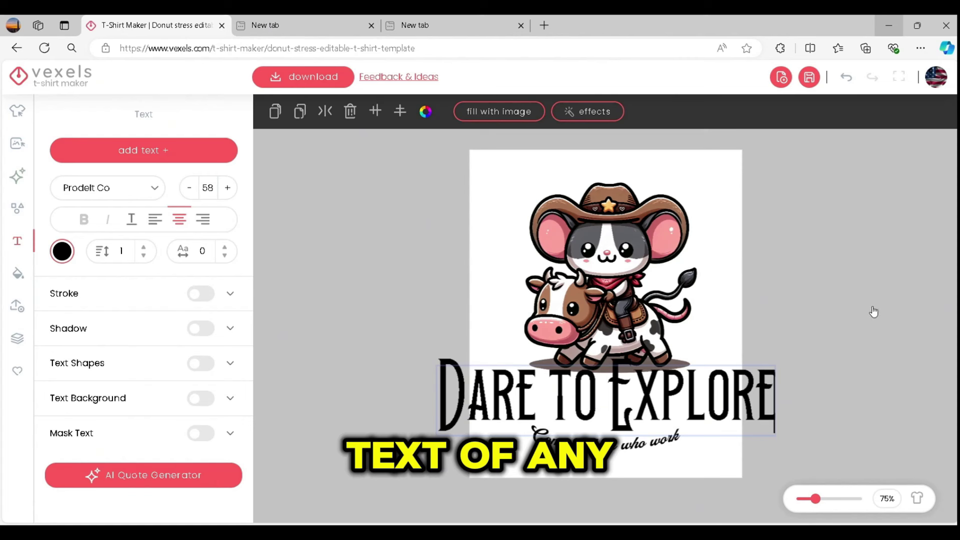
# Scale the "Dare to Explore" text group down to the canvas width and center it beneath the artwork.
pyautogui.click(873, 313)
pyautogui.moveTo(774, 366); pyautogui.dragTo(689, 388)
pyautogui.moveTo(594, 405); pyautogui.dragTo(642, 396)
pyautogui.click(820, 368)
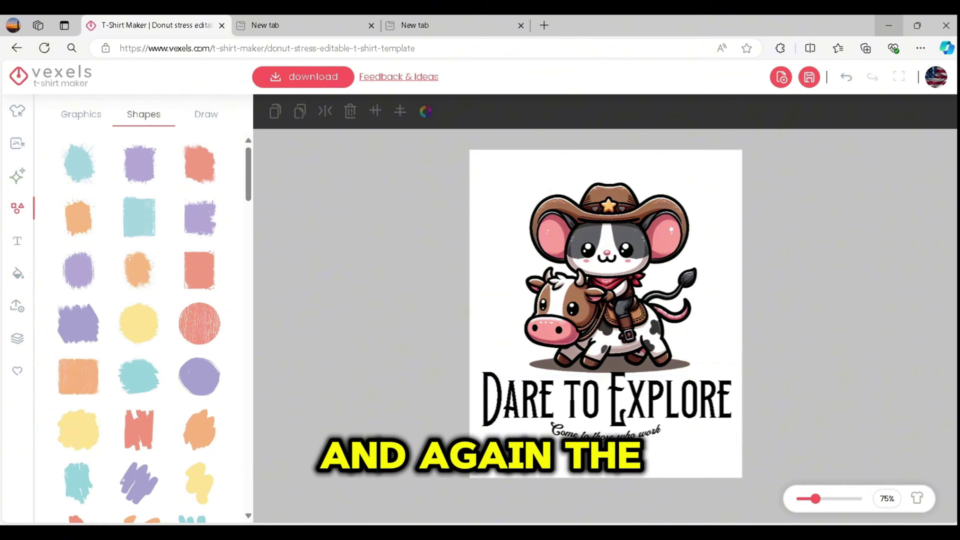
# Replace the tagline "Come to those who work" with "Riding Master".
pyautogui.click(17, 241)
pyautogui.click(643, 433)
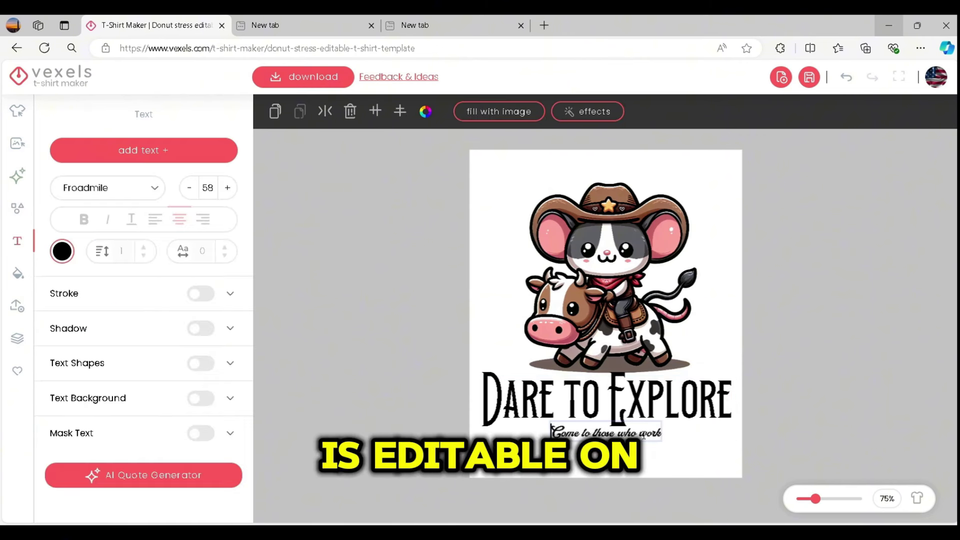
pyautogui.moveTo(663, 434); pyautogui.dragTo(548, 434)
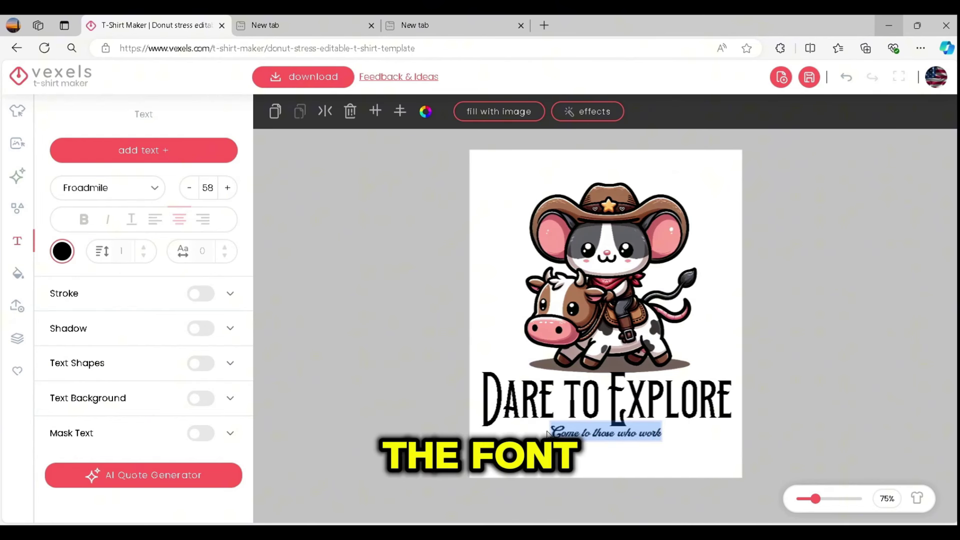
pyautogui.write('A')
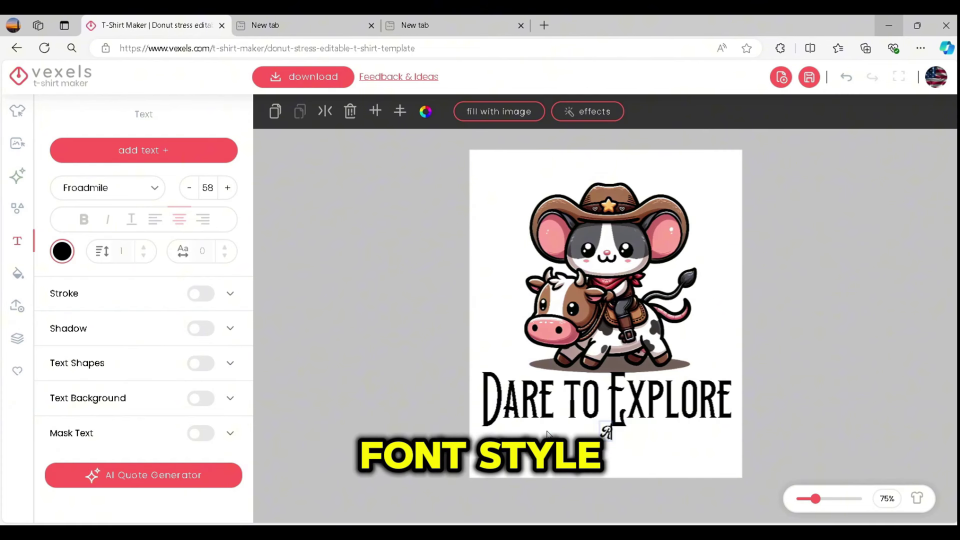
pyautogui.write('iding Master')
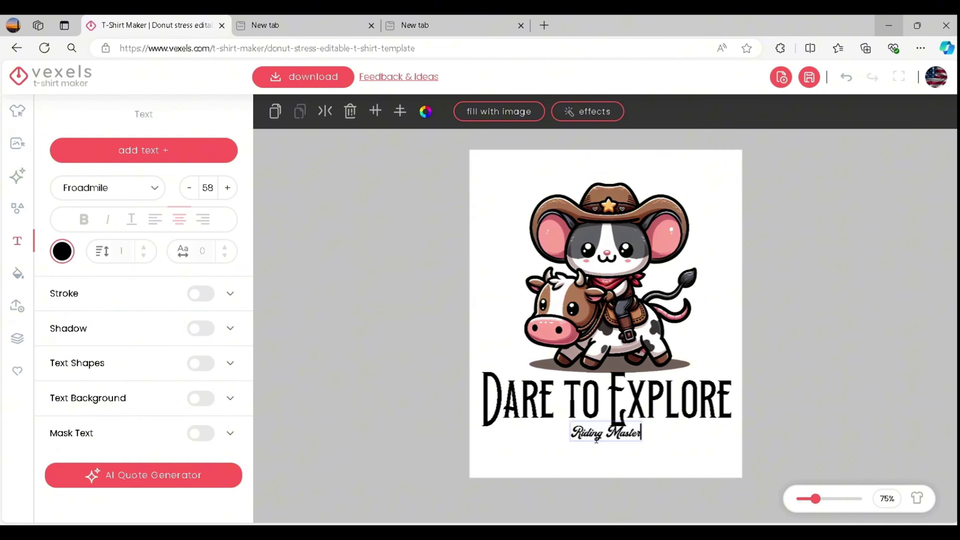
pyautogui.click(779, 425)
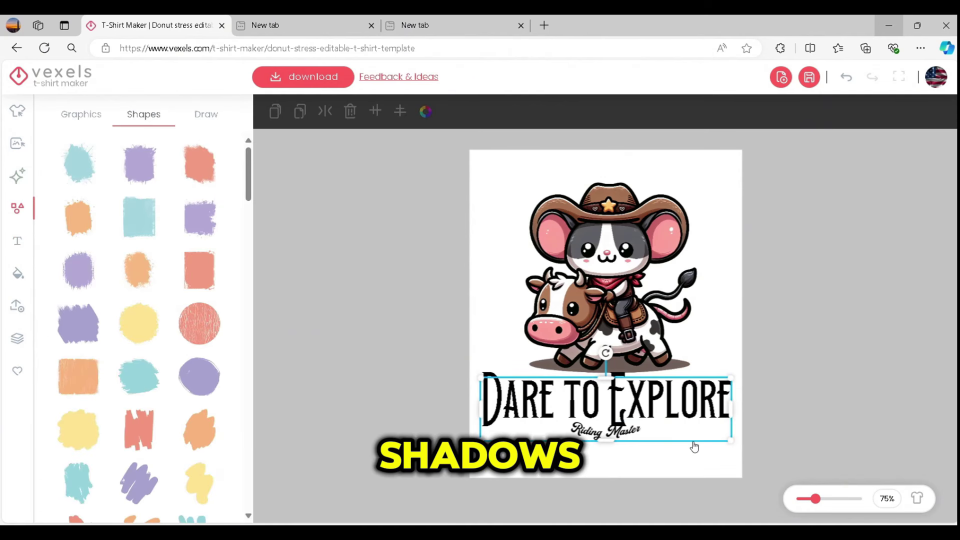
pyautogui.click(631, 433)
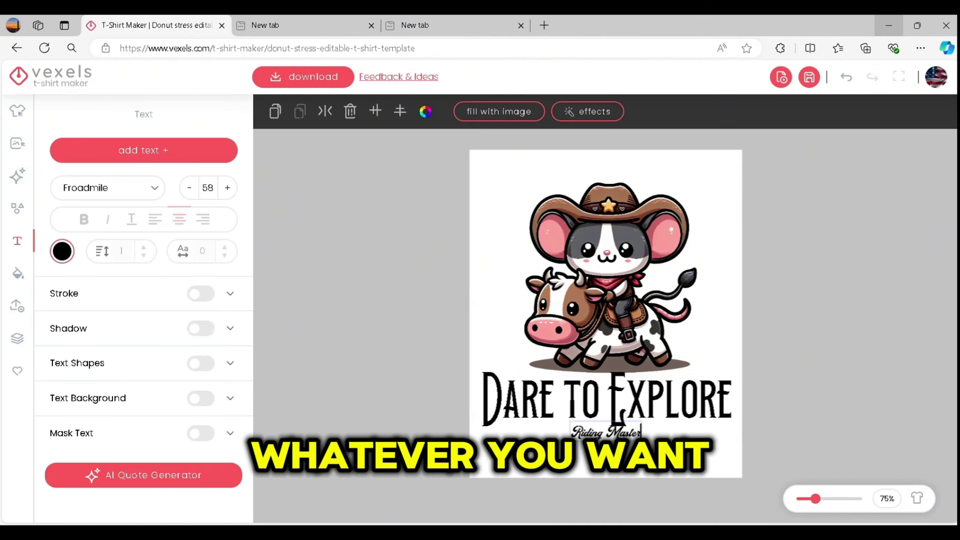
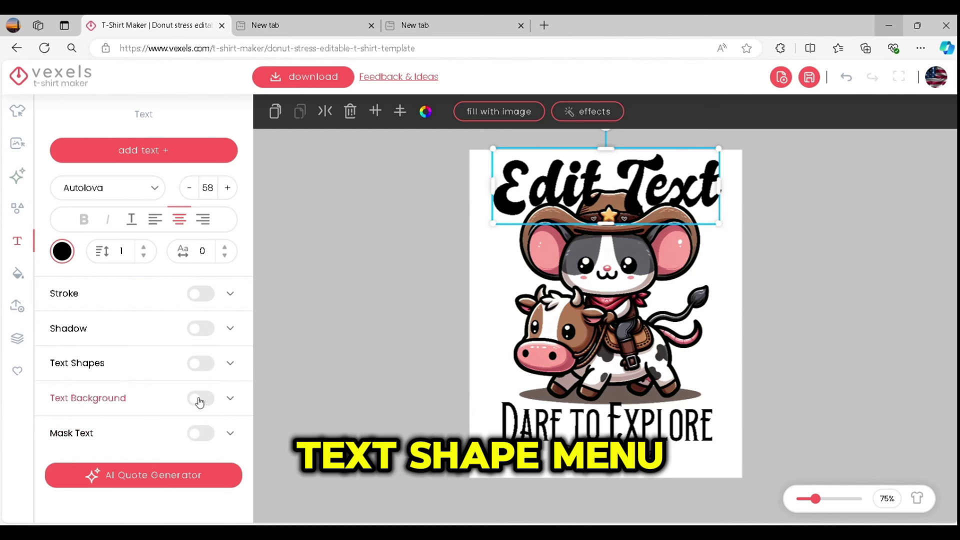
# Apply the arched text shape to the "Edit Text" heading and change its wording to "ADVENTURE TIME".
pyautogui.click(231, 364)
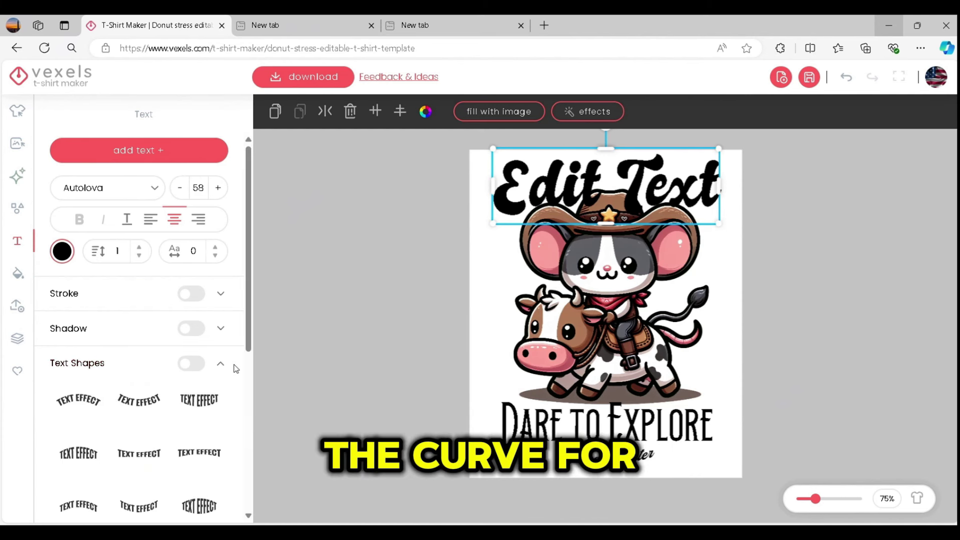
pyautogui.scroll(-1, 233, 368)
pyautogui.scroll(-1, 100, 357)
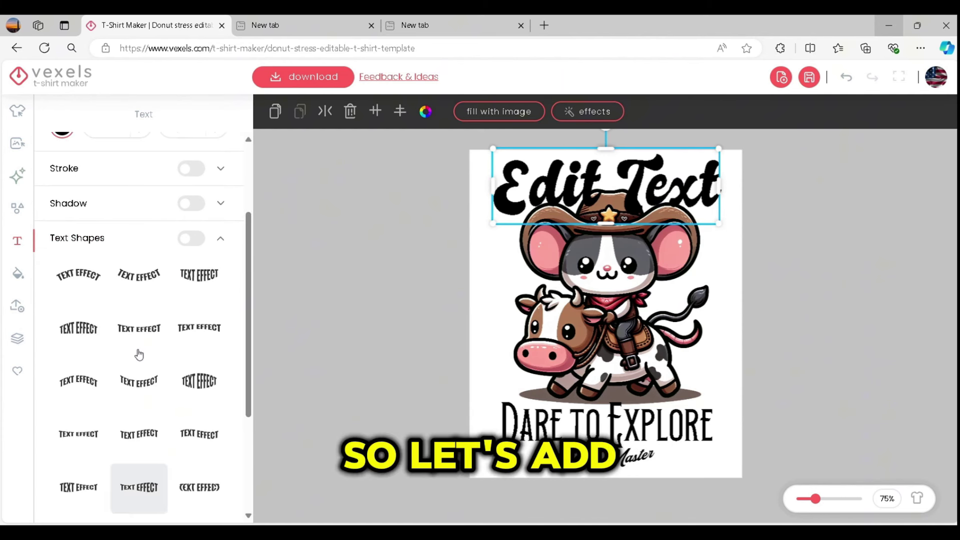
pyautogui.click(78, 280)
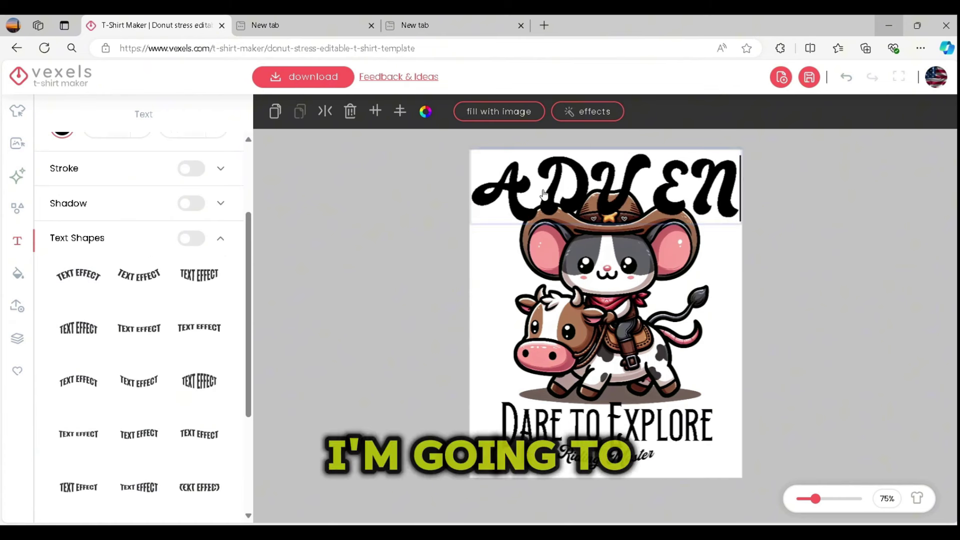
pyautogui.write('TU')
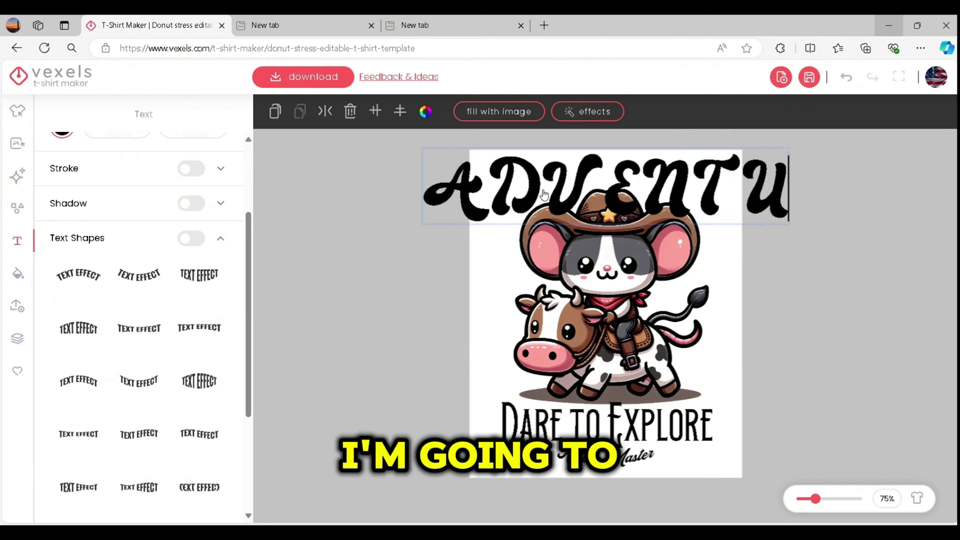
pyautogui.write('RE TIME')
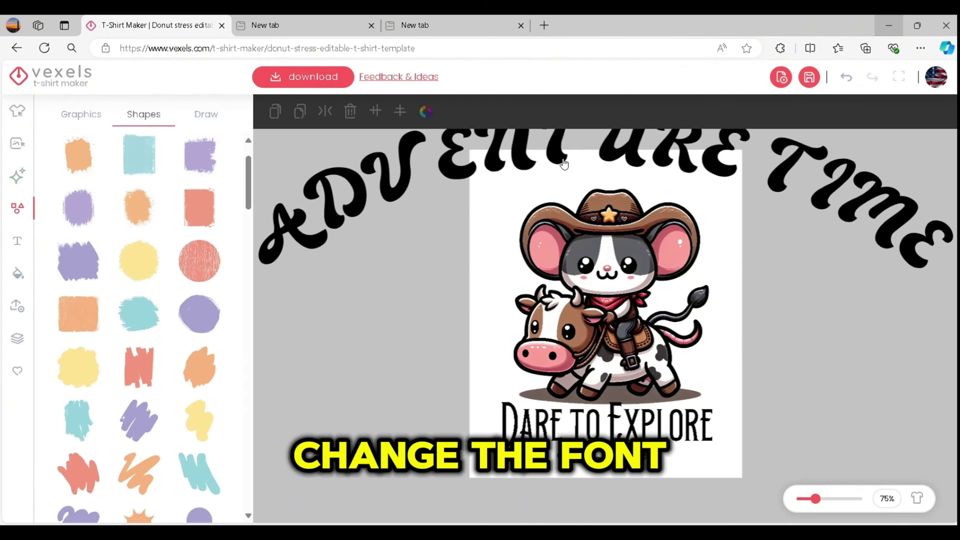
# Set the font size of the "ADVENTURE TIME" heading to 30.
pyautogui.click(563, 164)
pyautogui.click(179, 187)
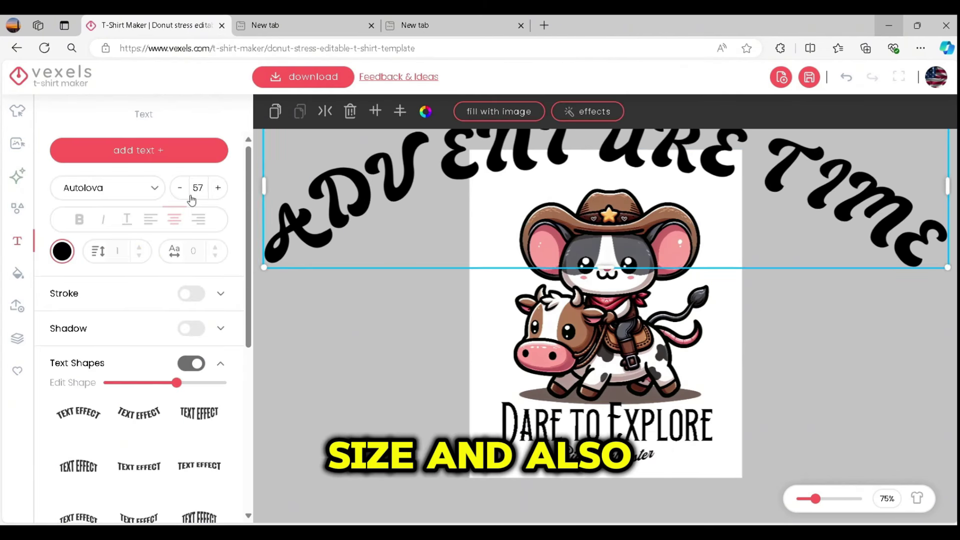
pyautogui.click(179, 187)
pyautogui.click(179, 188)
pyautogui.click(179, 187)
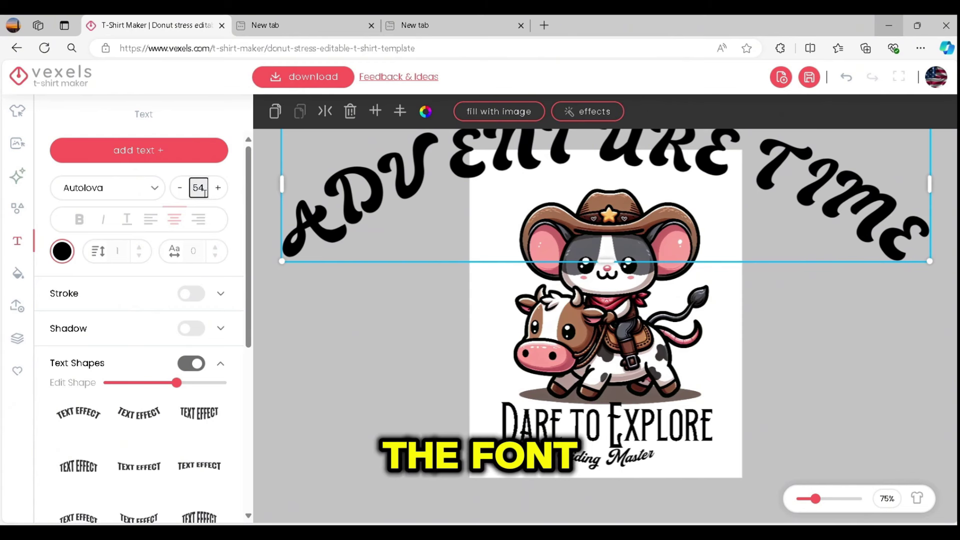
pyautogui.press('BackSpace')
pyautogui.press('BackSpace')
pyautogui.write('30')
pyautogui.click(293, 256)
pyautogui.click(472, 204)
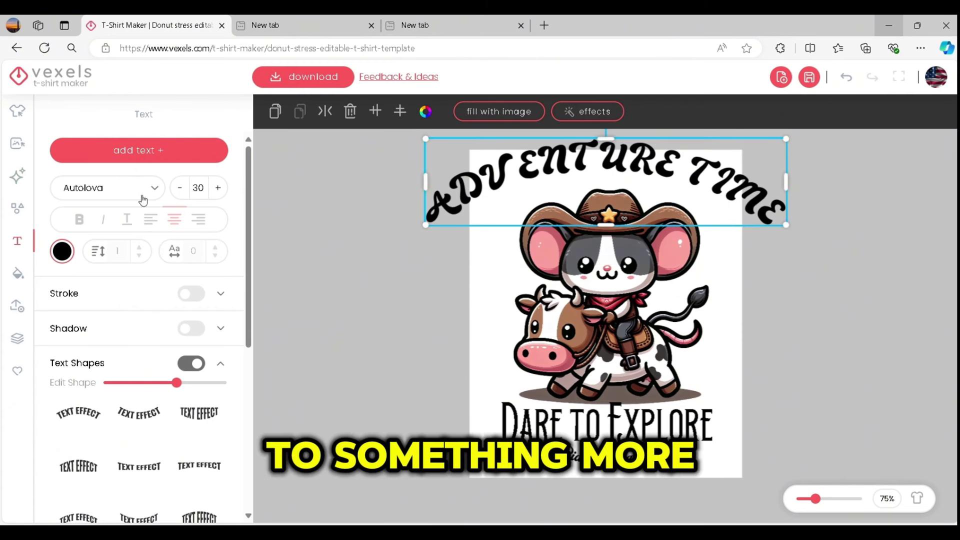
# Change the heading's font to Alley Oop, raise its curve to the maximum and fit it above the mouse's hat.
pyautogui.click(145, 188)
pyautogui.click(130, 223)
pyautogui.moveTo(177, 383); pyautogui.dragTo(255, 381)
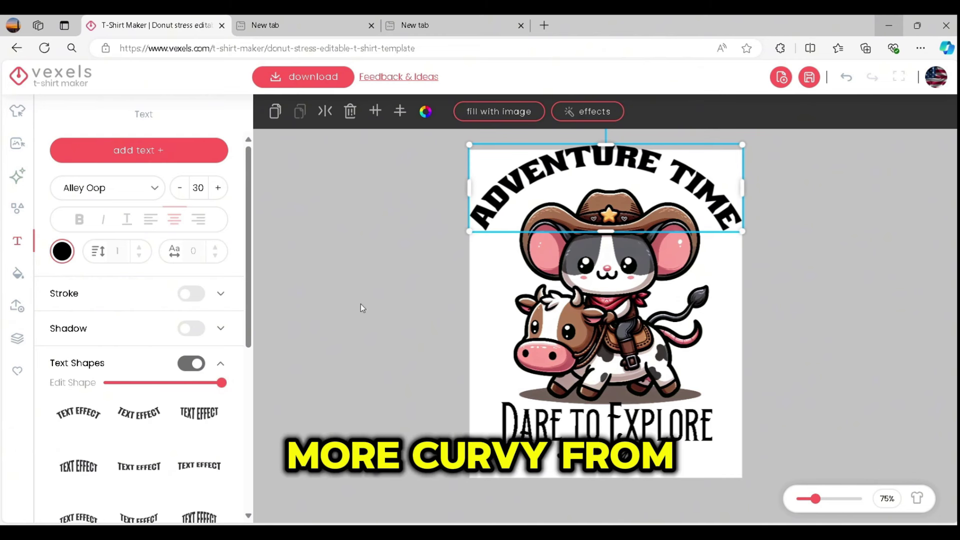
pyautogui.moveTo(580, 181); pyautogui.dragTo(604, 175)
# Switch the heading to the flat-topped text shape with a curved lower edge and raise its shape amount to the maximum.
pyautogui.scroll(-1, 208, 419)
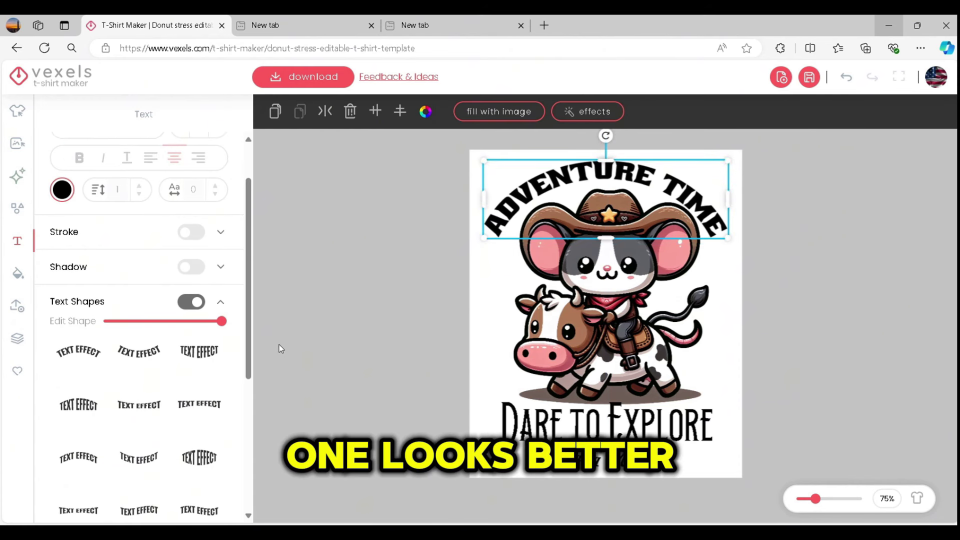
pyautogui.click(199, 404)
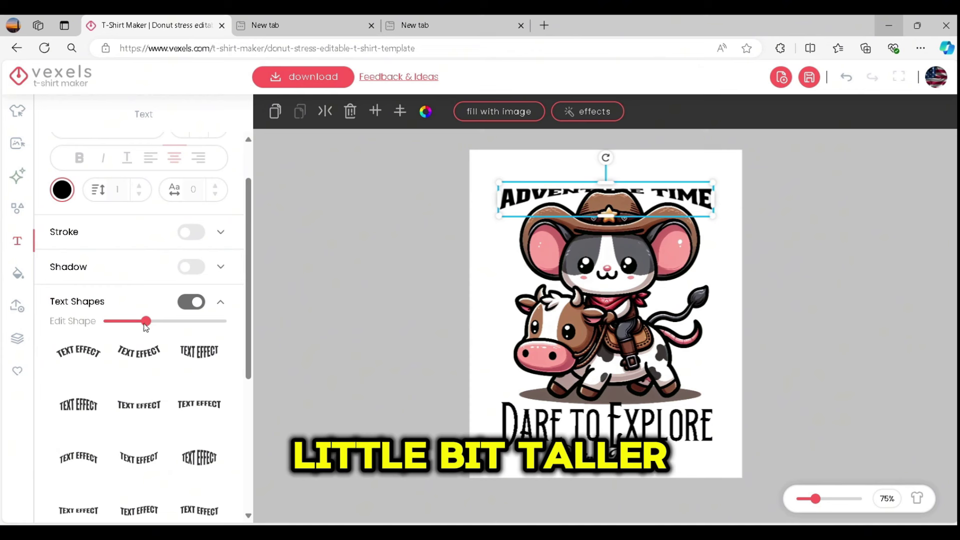
pyautogui.moveTo(146, 322); pyautogui.dragTo(233, 318)
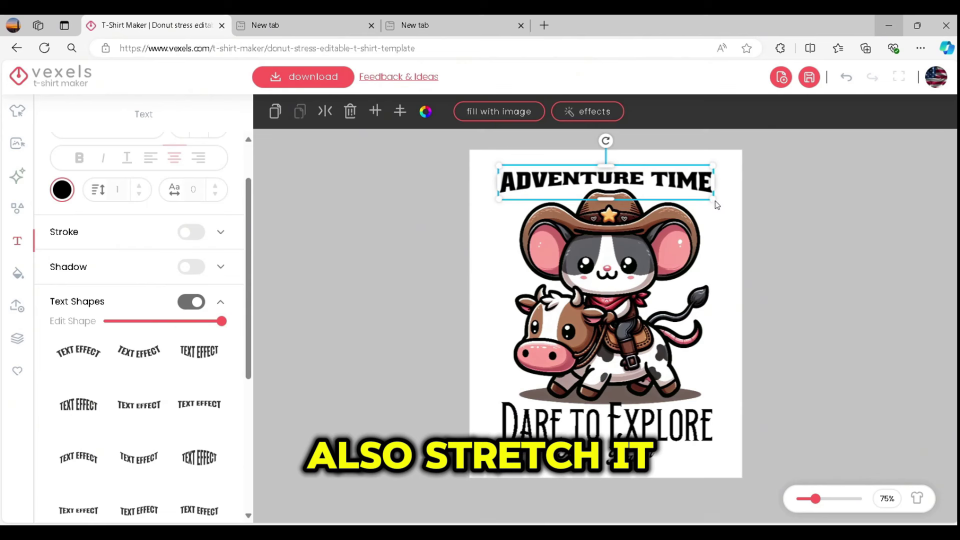
# Enlarge the "ADVENTURE TIME" heading slightly and stretch it taller above the mouse's hat.
pyautogui.moveTo(718, 206); pyautogui.dragTo(719, 211)
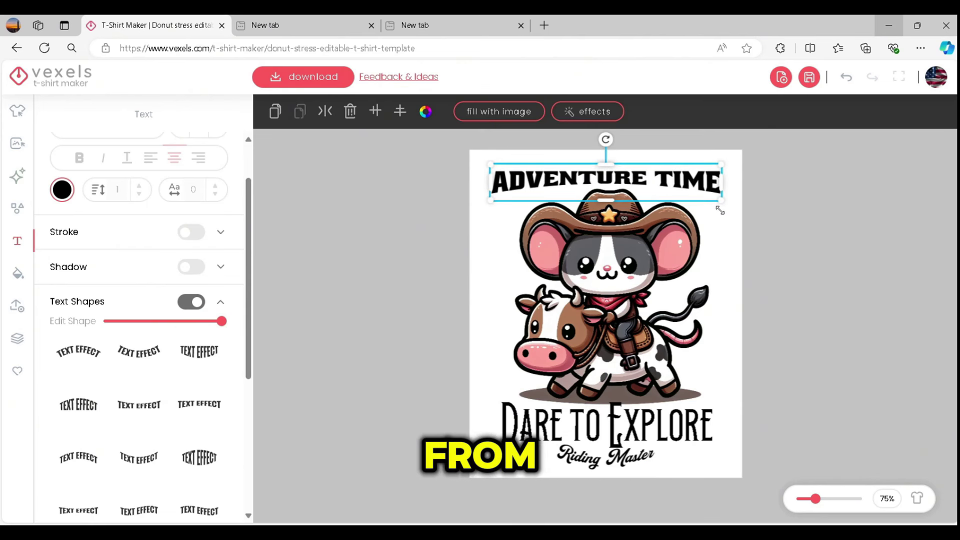
pyautogui.click(606, 205)
pyautogui.click(633, 181)
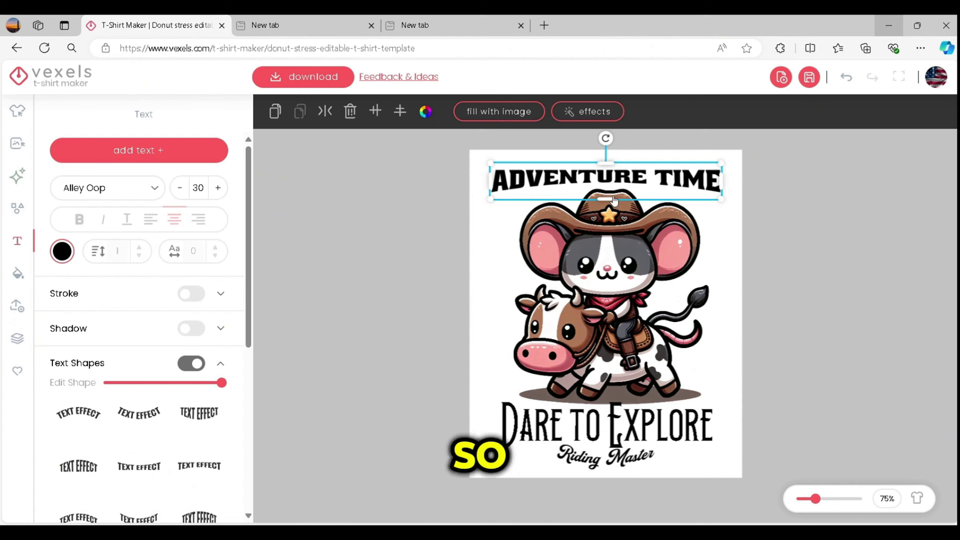
pyautogui.click(751, 222)
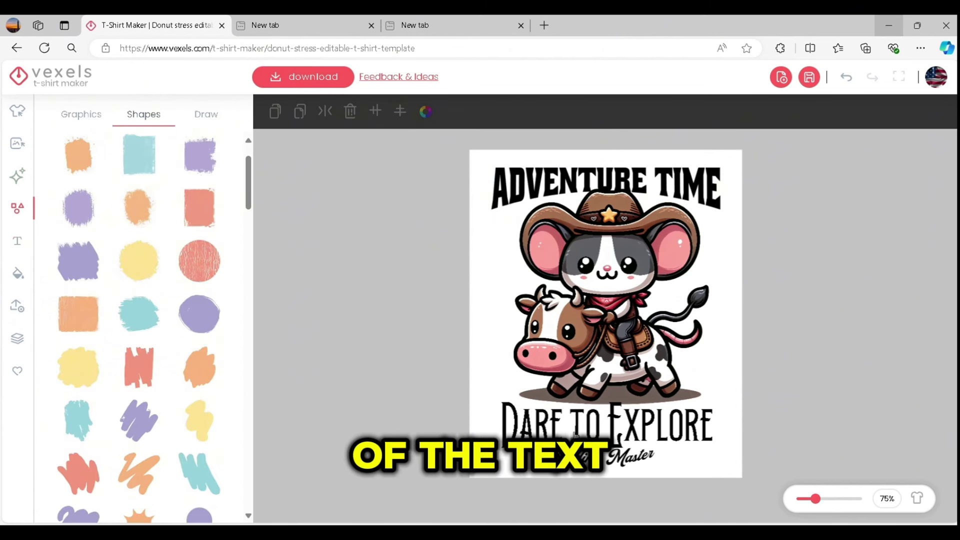
# Recolour the "ADVENTURE TIME" heading from black to a muted pinkish red.
pyautogui.click(550, 424)
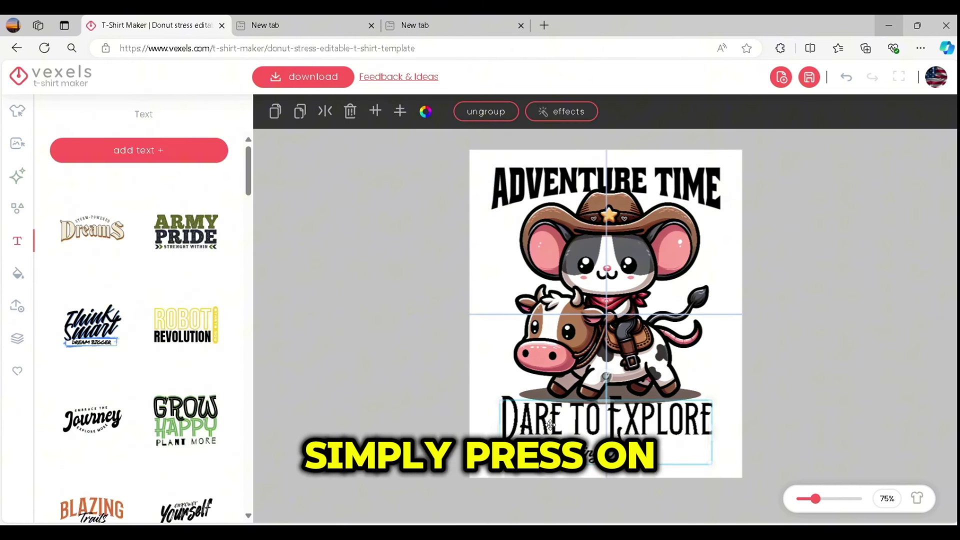
pyautogui.click(525, 190)
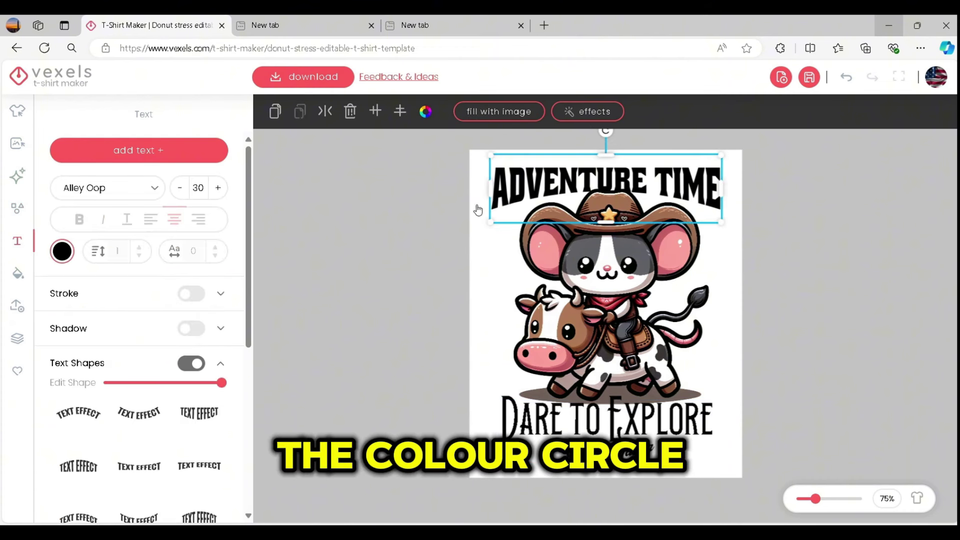
pyautogui.click(427, 112)
pyautogui.moveTo(463, 182); pyautogui.dragTo(476, 157)
pyautogui.click(63, 251)
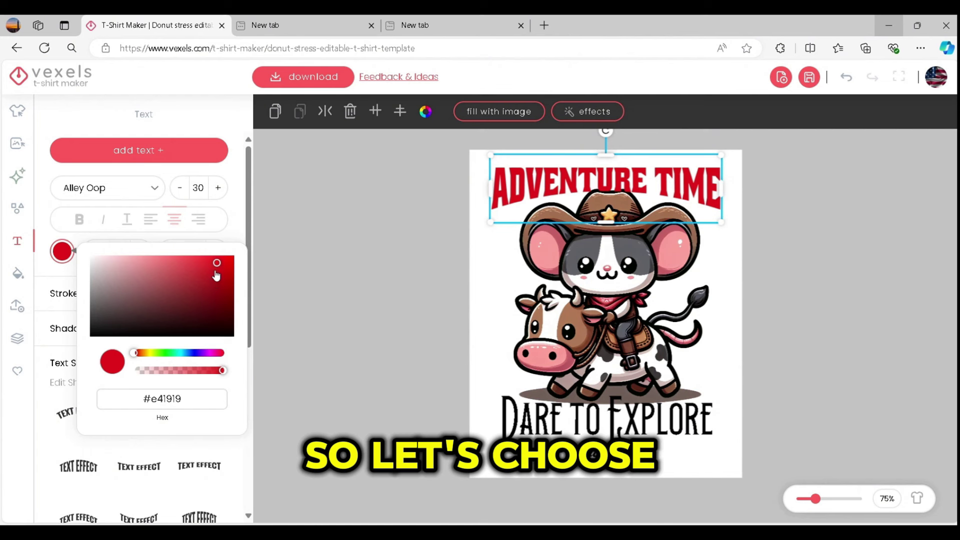
pyautogui.moveTo(216, 265); pyautogui.dragTo(148, 265)
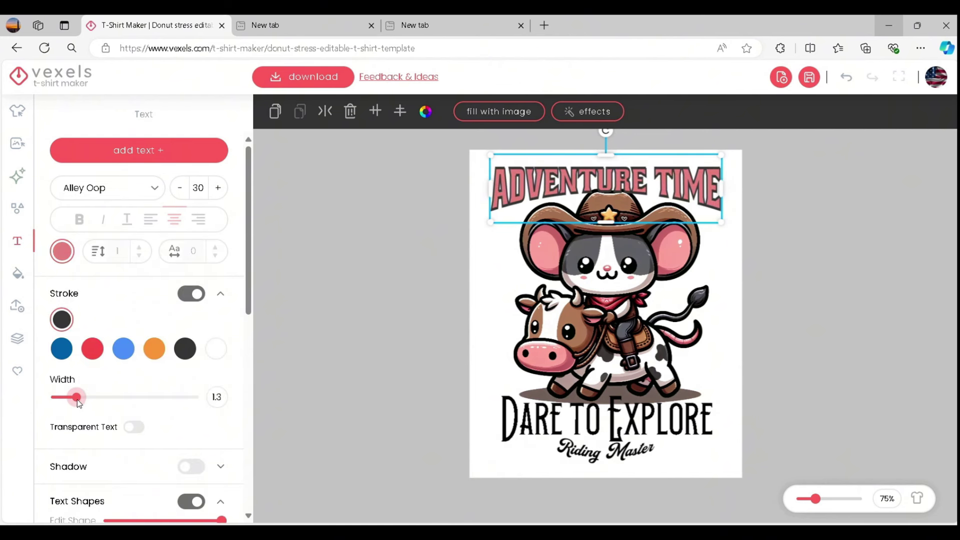
# Give the "ADVENTURE TIME" heading a dark outline with a stroke width of 1.1.
pyautogui.moveTo(76, 402); pyautogui.dragTo(66, 406)
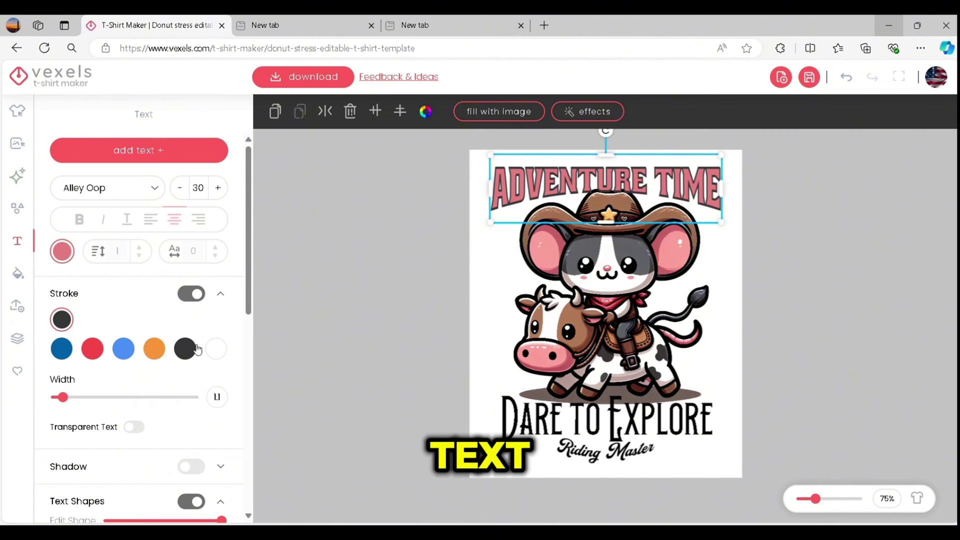
pyautogui.moveTo(249, 299); pyautogui.dragTo(250, 332)
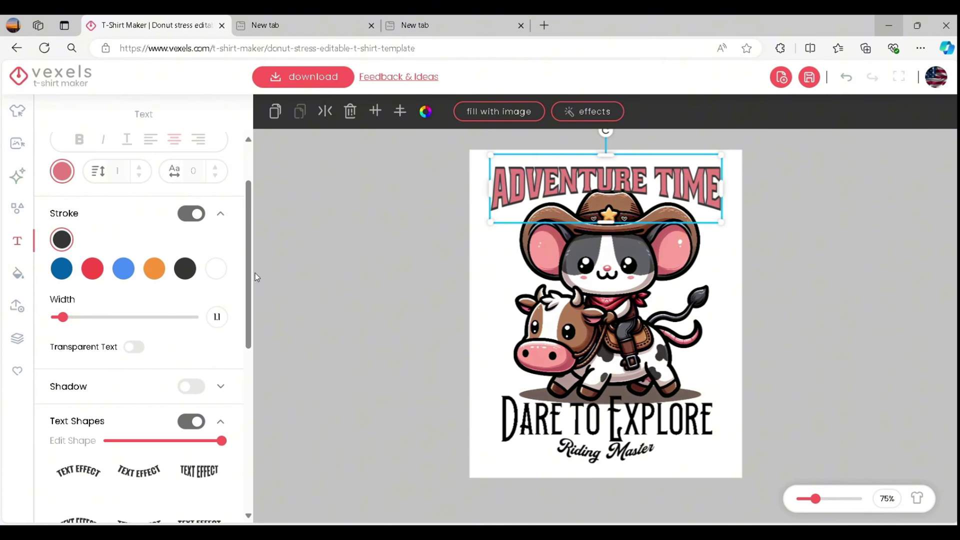
pyautogui.scroll(-5, 246, 278)
pyautogui.scroll(5, 244, 268)
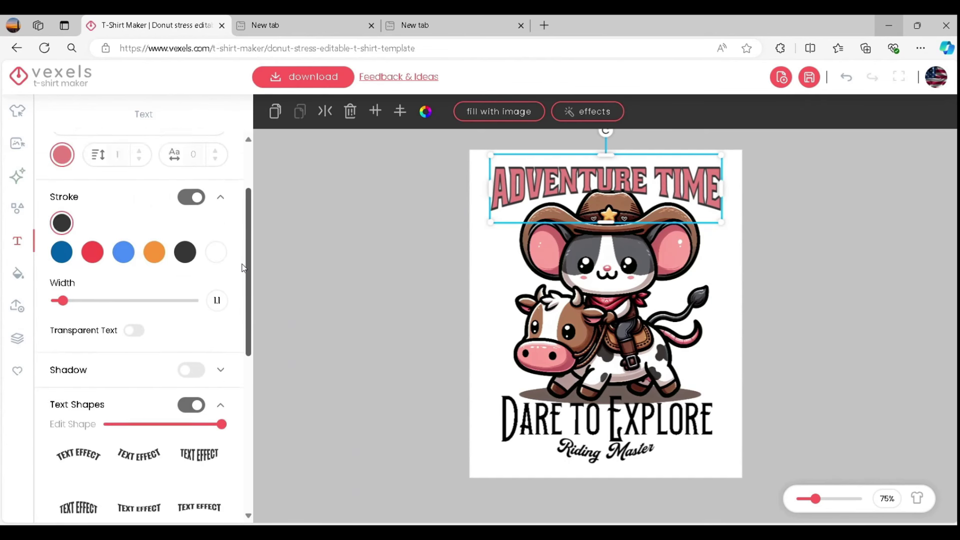
pyautogui.scroll(2, 244, 268)
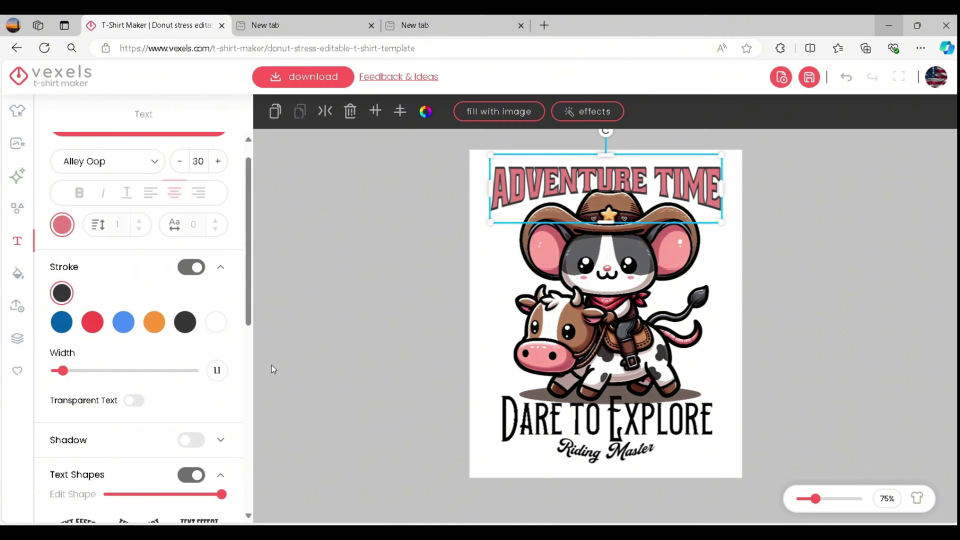
pyautogui.click(814, 309)
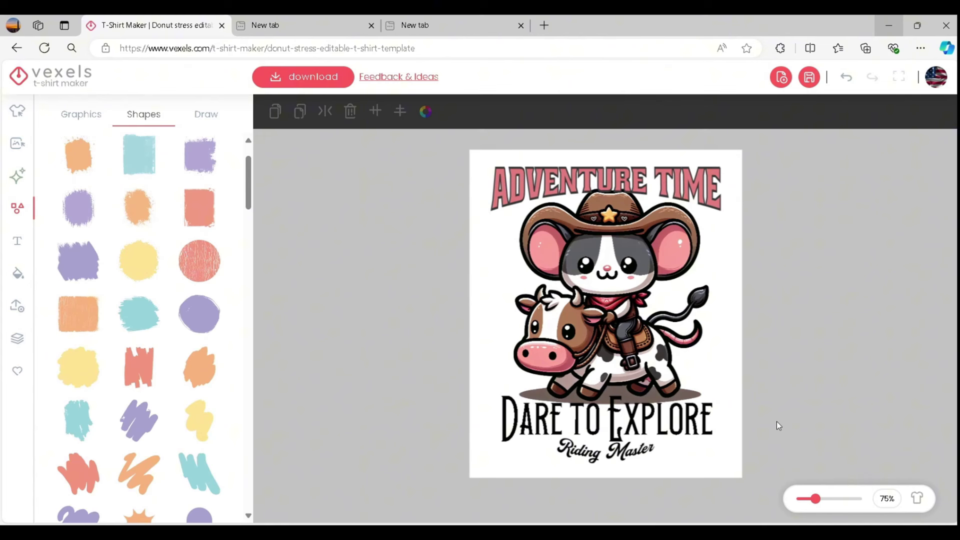
# Add the orange and black "WORK HARD" text template to the design.
pyautogui.click(17, 240)
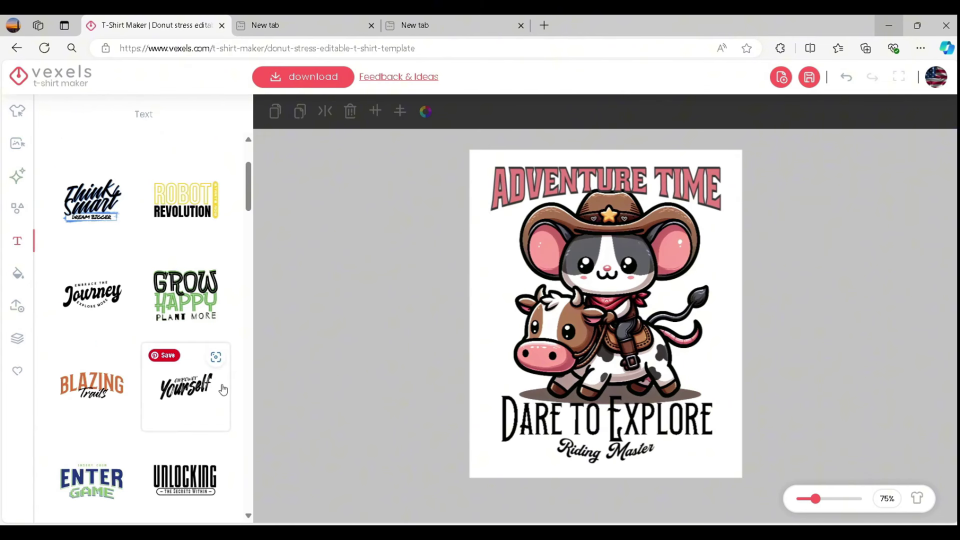
pyautogui.click(558, 421)
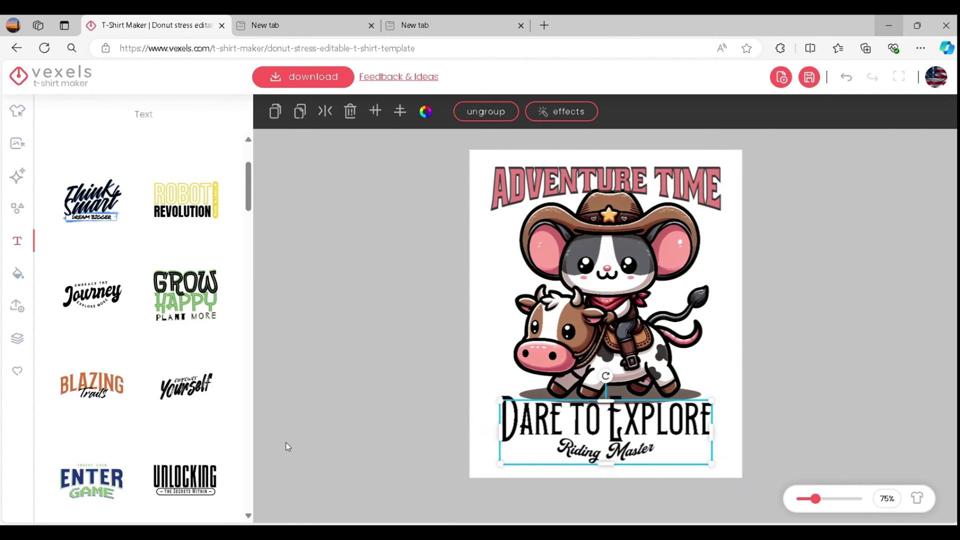
pyautogui.scroll(-1, 204, 450)
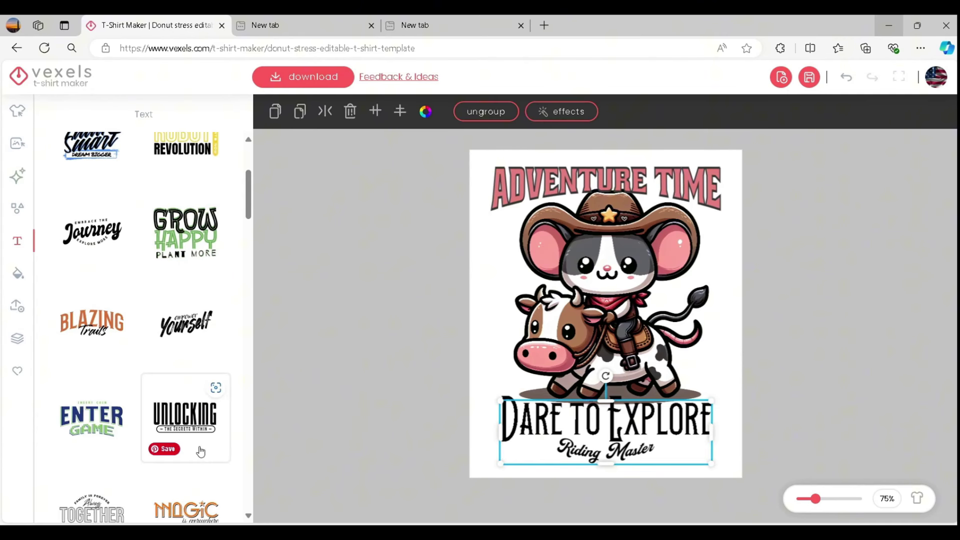
pyautogui.scroll(-4, 193, 399)
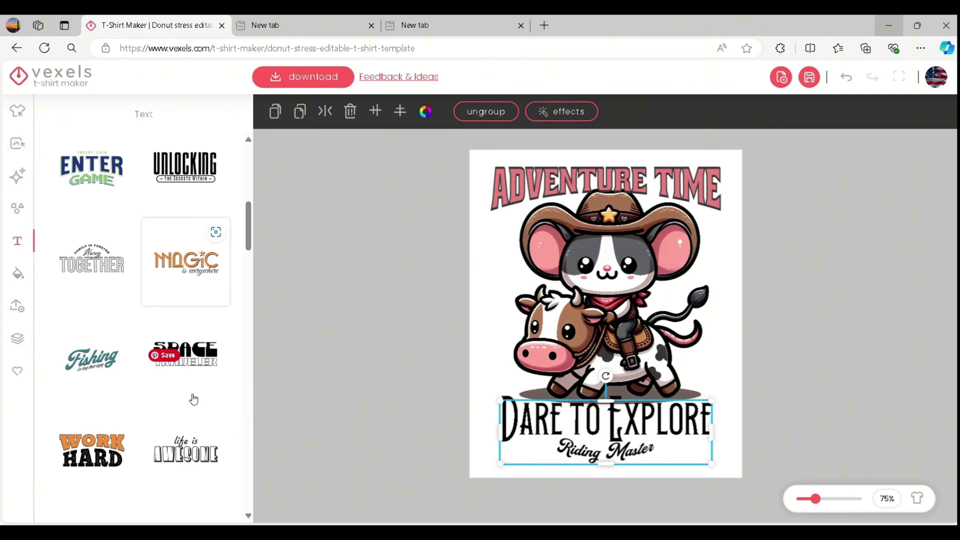
pyautogui.click(115, 454)
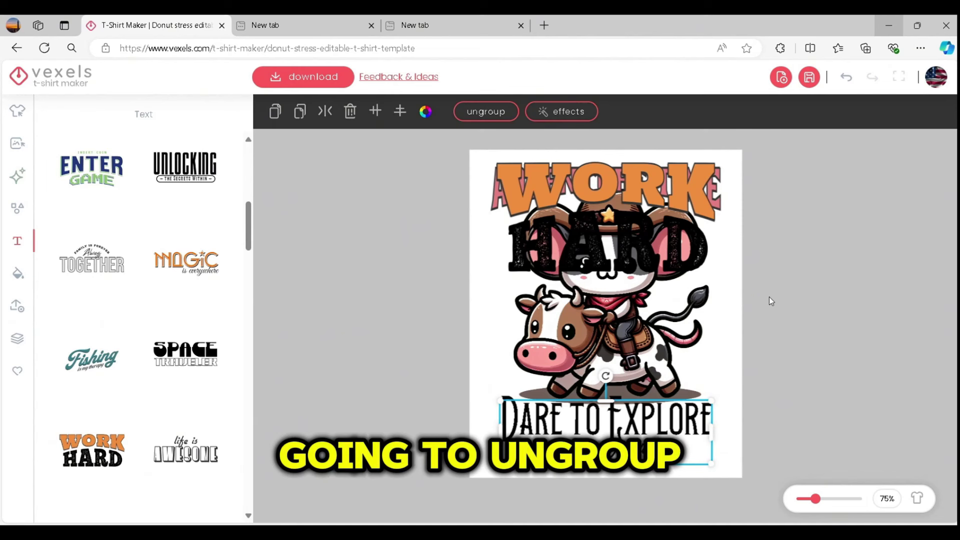
# Move the "WORK HARD" text down over the cow and change the word "WORK" to "BORN".
pyautogui.moveTo(644, 202); pyautogui.dragTo(644, 336)
pyautogui.click(643, 336)
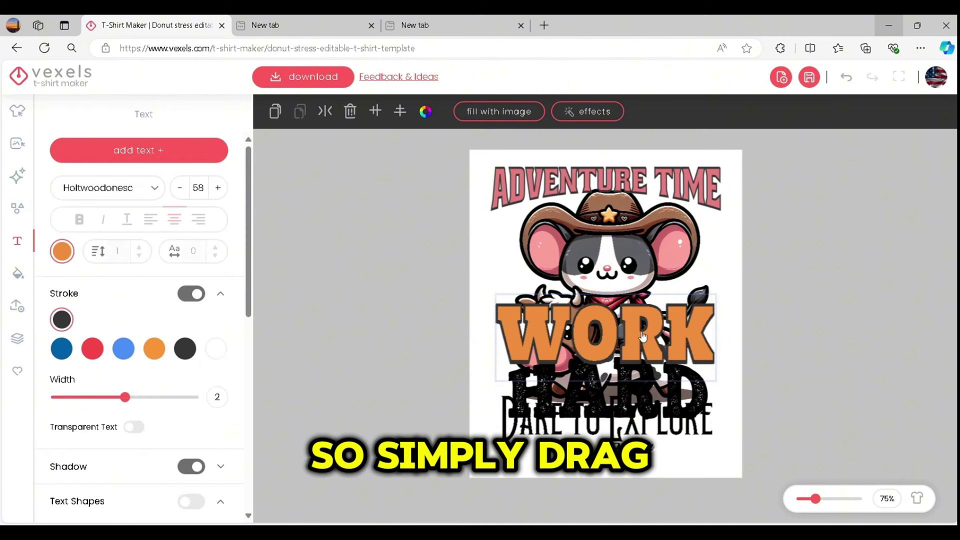
pyautogui.doubleClick(673, 346)
pyautogui.write('BORN')
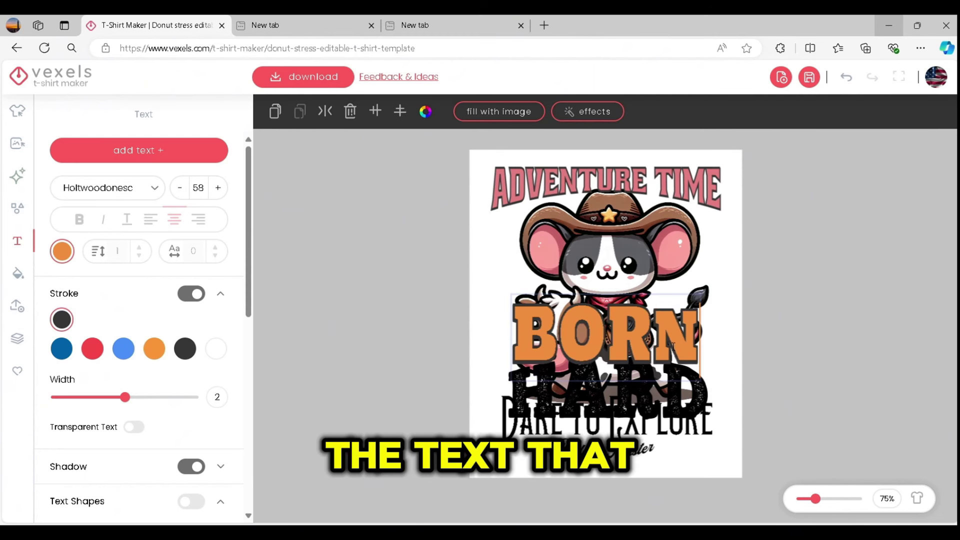
pyautogui.click(820, 340)
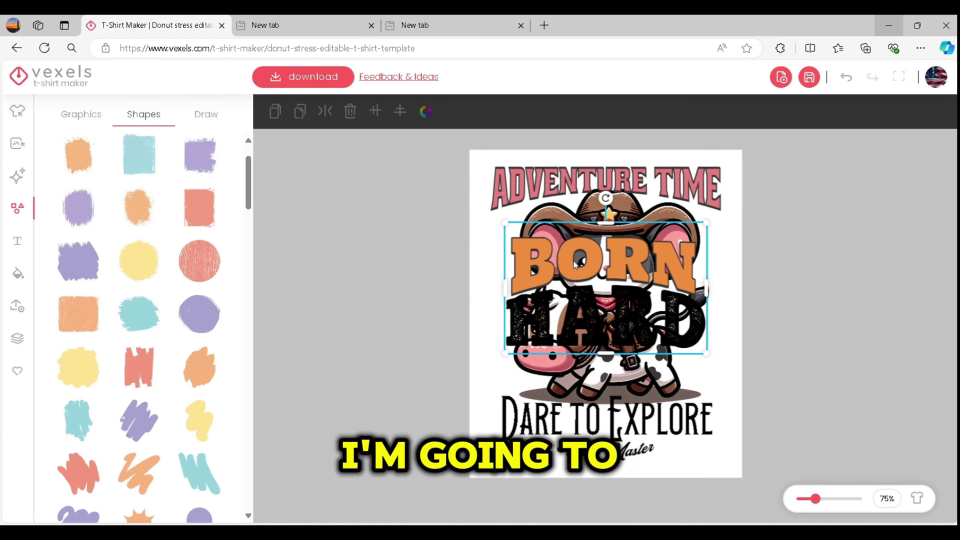
# Move the ungrouped word "BORN" up above the mouse and delete the "ADVENTURE TIME" heading it replaces.
pyautogui.click(583, 263)
pyautogui.click(484, 109)
pyautogui.moveTo(648, 262); pyautogui.dragTo(649, 200)
pyautogui.click(726, 192)
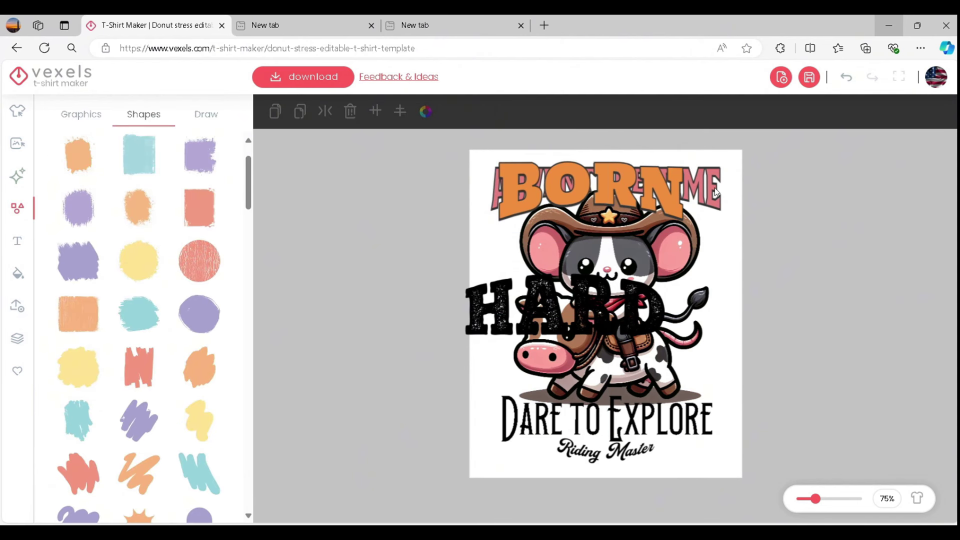
pyautogui.click(718, 192)
pyautogui.press('Delete')
# Enlarge "BORN" to span nearly the full width of the design and place its layer behind the mouse artwork.
pyautogui.click(677, 197)
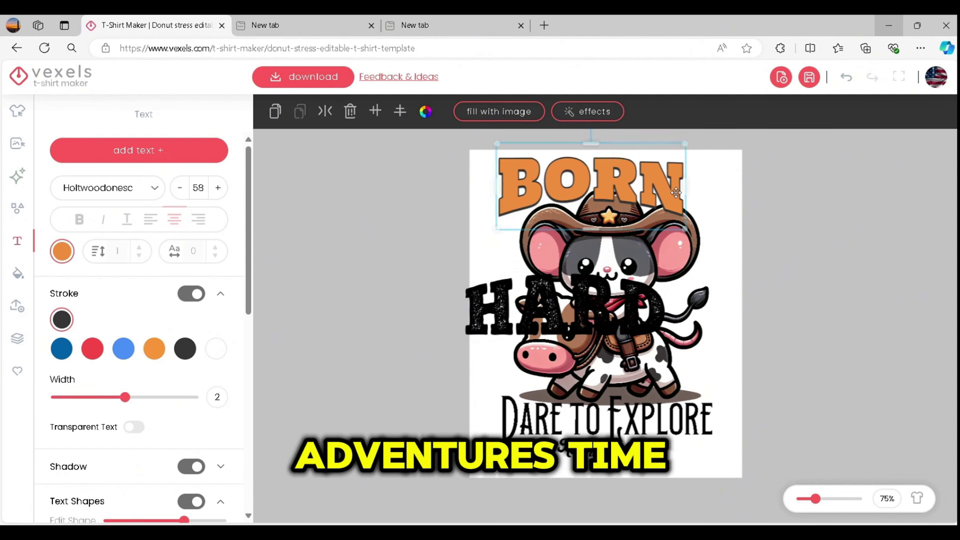
pyautogui.moveTo(710, 247); pyautogui.dragTo(713, 247)
pyautogui.moveTo(645, 198); pyautogui.dragTo(660, 213)
pyautogui.click(17, 338)
pyautogui.moveTo(100, 148); pyautogui.dragTo(128, 264)
pyautogui.click(725, 201)
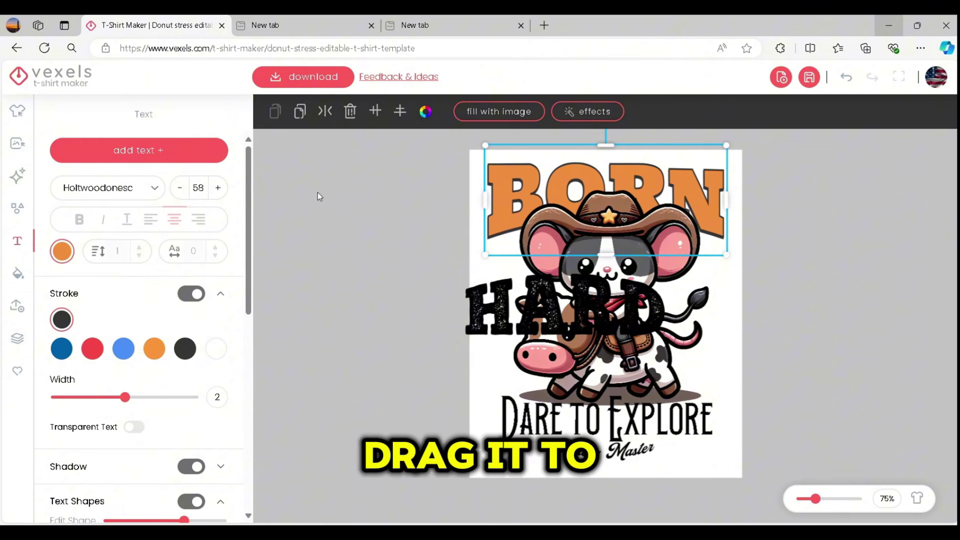
pyautogui.click(62, 320)
# Delete the leftover "HARD" text from the design.
pyautogui.click(755, 349)
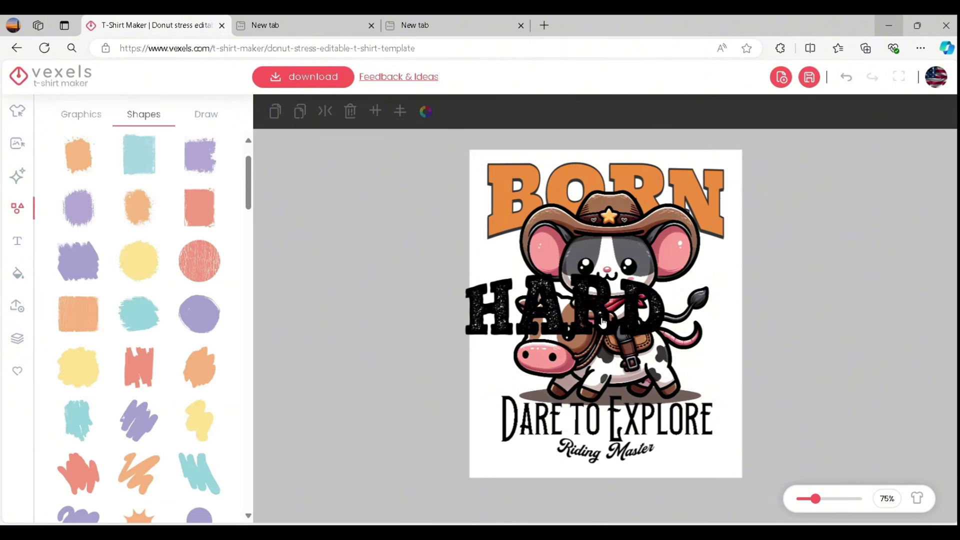
pyautogui.click(599, 321)
pyautogui.press('Delete')
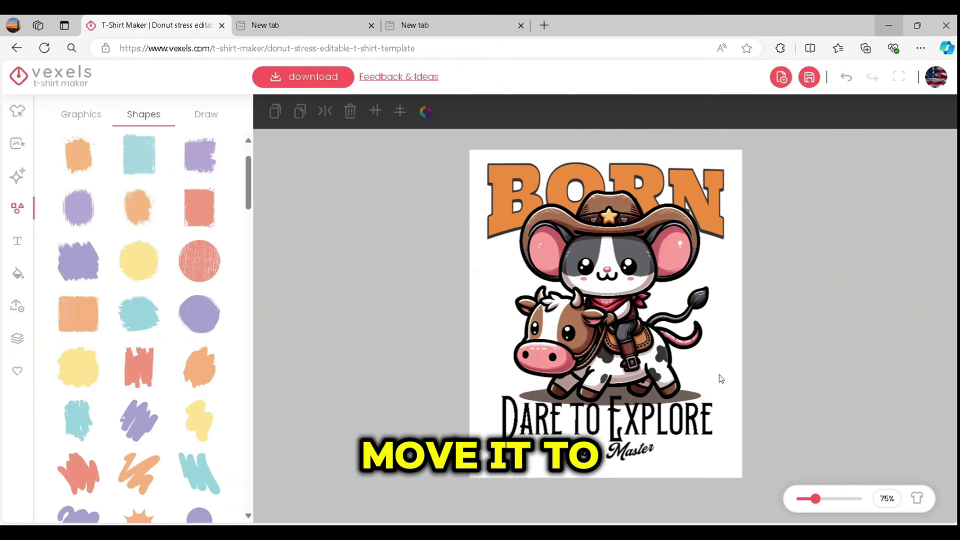
# Replace the "DARE TO EXPLORE" text below the cow with "TO BE WILD".
pyautogui.click(558, 424)
pyautogui.click(558, 424)
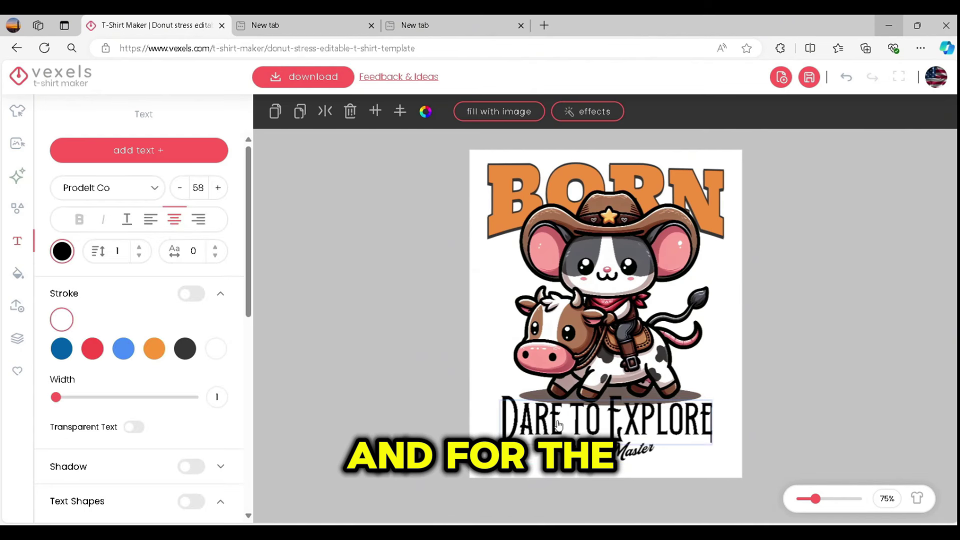
pyautogui.press('BackSpace')
pyautogui.press('BackSpace')
pyautogui.press('BackSpace')
pyautogui.press('BackSpace')
pyautogui.press('BackSpace')
pyautogui.press('BackSpace')
pyautogui.press('BackSpace')
pyautogui.press('BackSpace')
pyautogui.press('BackSpace')
pyautogui.press('BackSpace')
pyautogui.press('BackSpace')
pyautogui.press('BackSpace')
pyautogui.press('BackSpace')
pyautogui.press('BackSpace')
pyautogui.press('BackSpace')
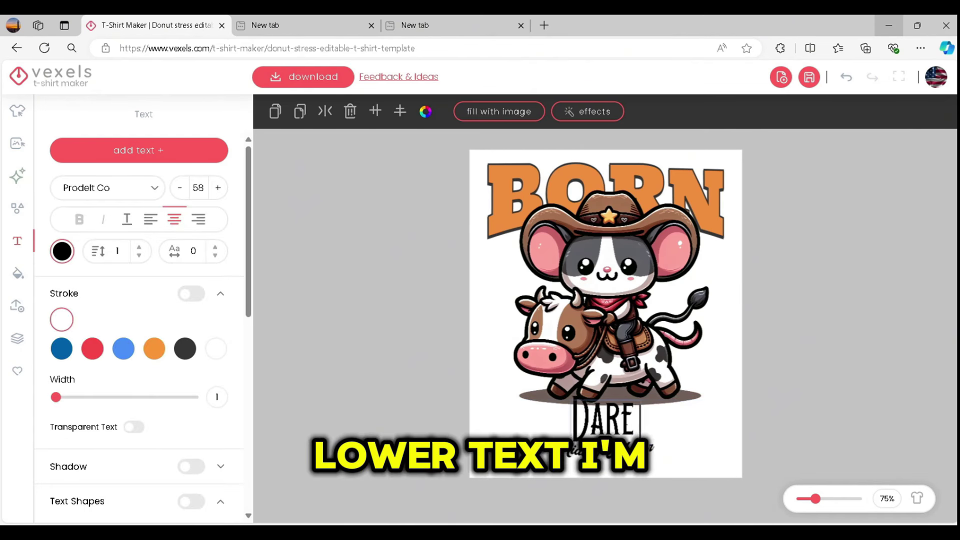
pyautogui.write('TO BE WILD')
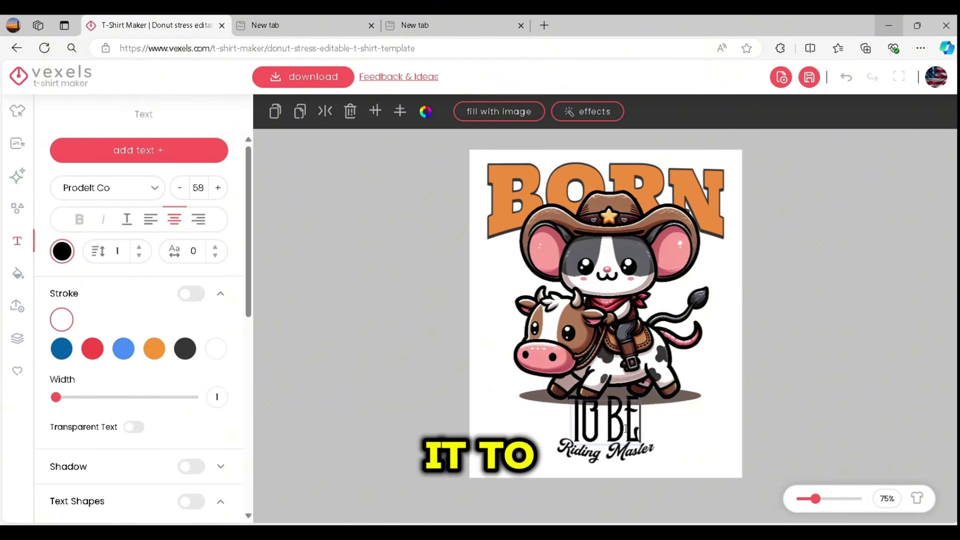
# Enlarge the grouped "TO BE WILD" and "Riding Master" text slightly and centre it horizontally under the artwork.
pyautogui.click(700, 430)
pyautogui.moveTo(700, 430); pyautogui.dragTo(728, 390)
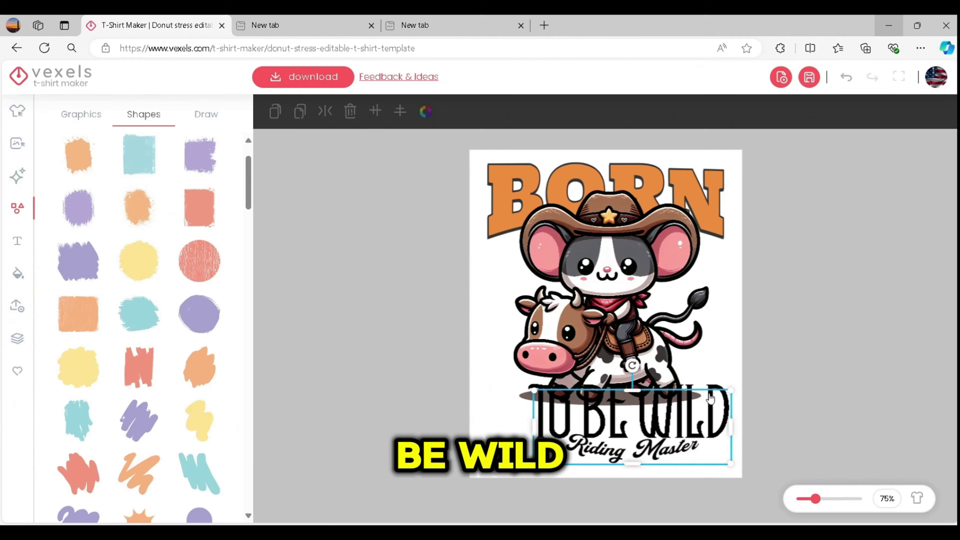
pyautogui.moveTo(614, 422); pyautogui.dragTo(589, 424)
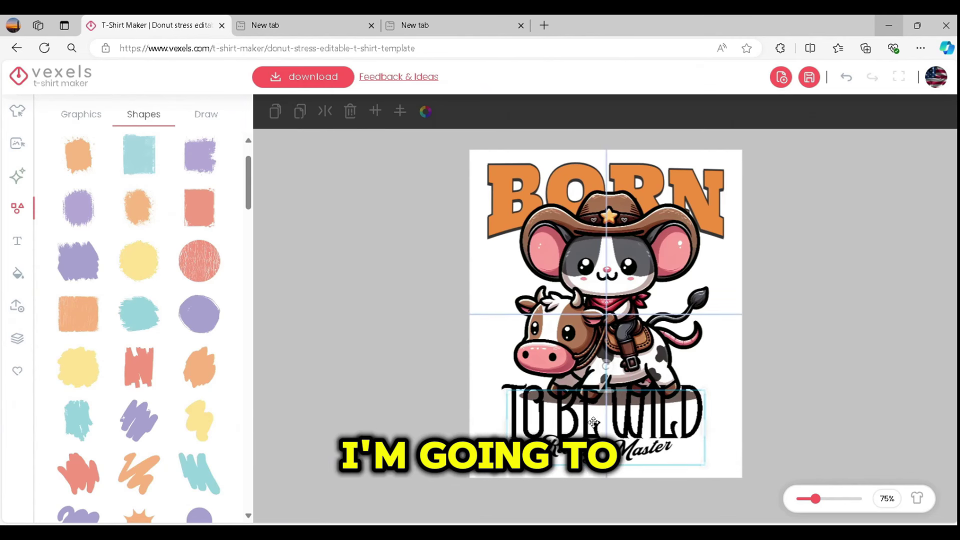
# Ungroup the lower text and set "TO BE WILD" in Balinera with letter spacing 60, enlarged to nearly the design's width.
pyautogui.click(17, 241)
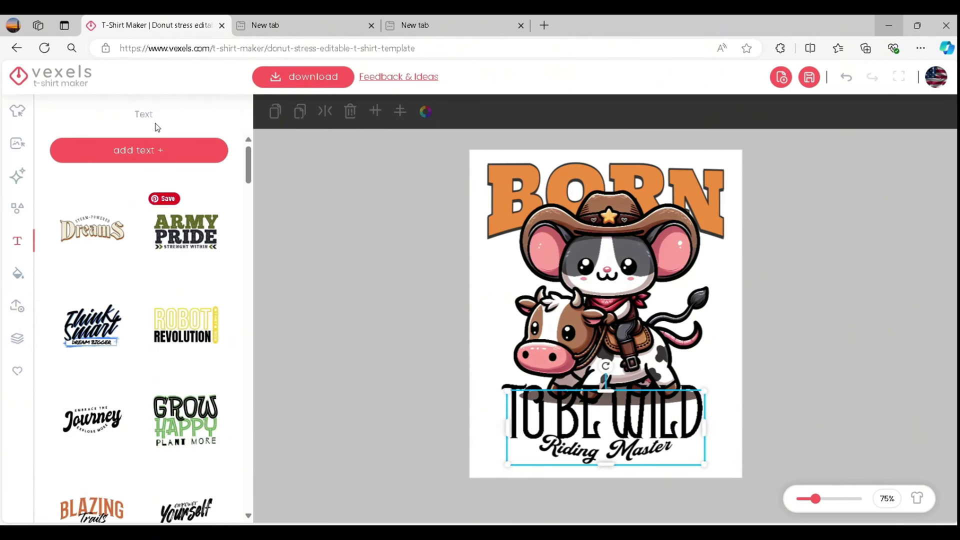
pyautogui.click(678, 425)
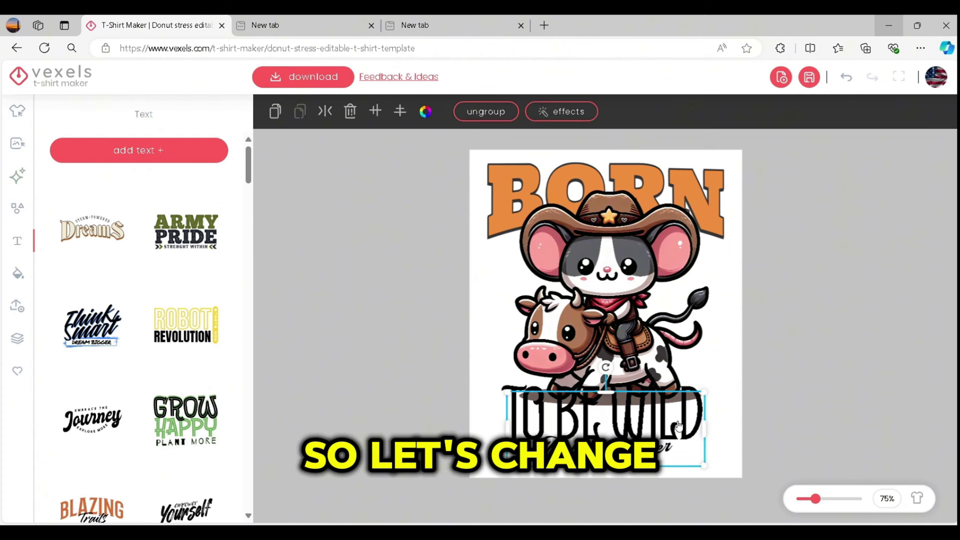
pyautogui.click(485, 111)
pyautogui.click(667, 400)
pyautogui.click(107, 187)
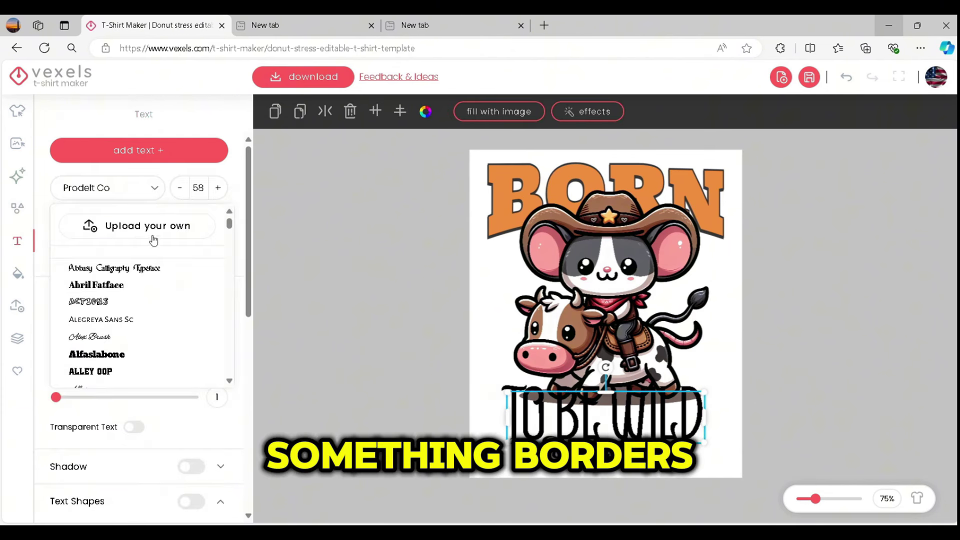
pyautogui.scroll(-1, 156, 281)
pyautogui.scroll(-1, 156, 281)
pyautogui.click(79, 349)
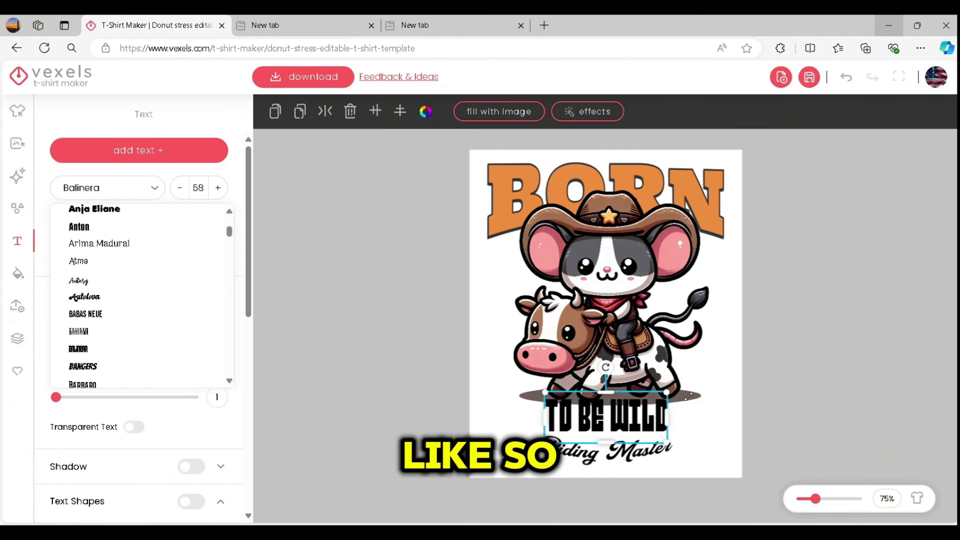
pyautogui.moveTo(689, 396); pyautogui.dragTo(703, 390)
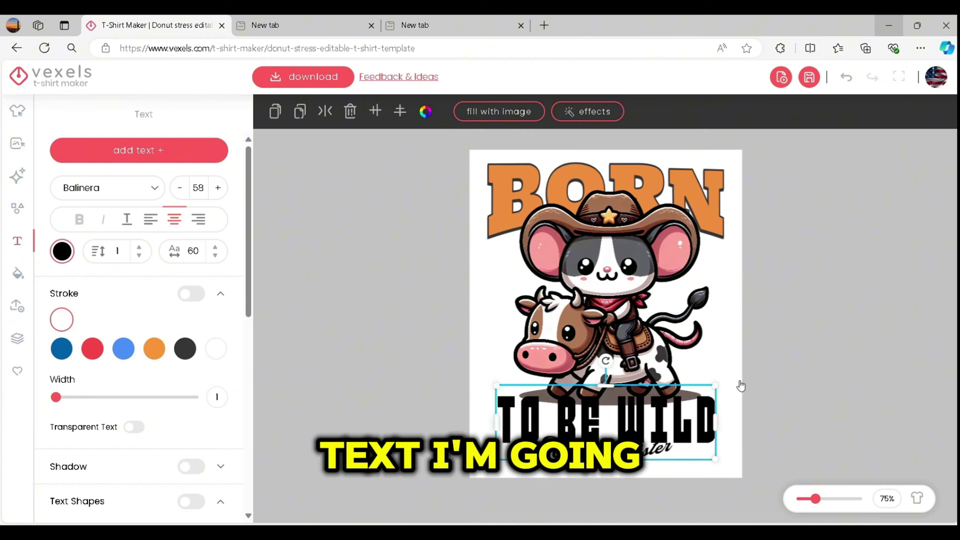
pyautogui.click(744, 383)
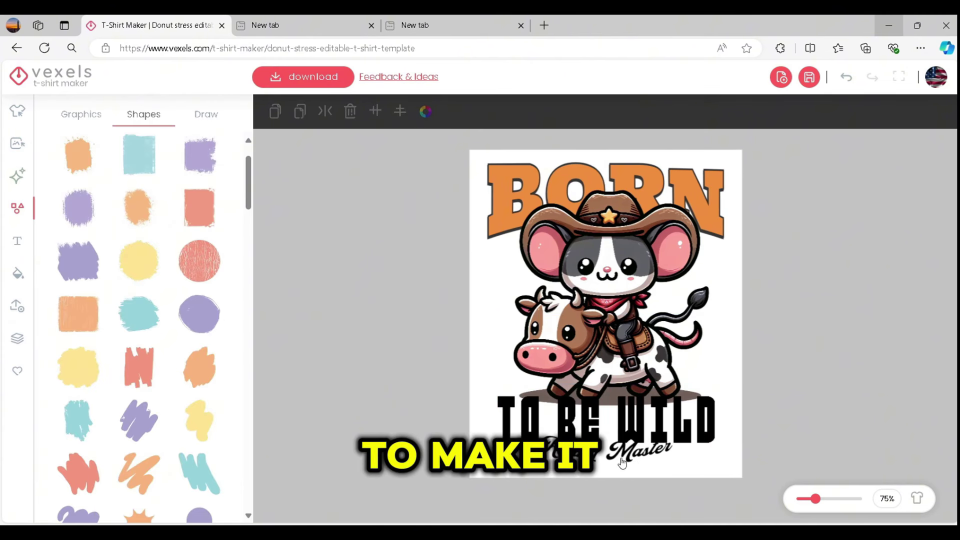
# Change the font of "TO BE WILD" to Freshman with letter spacing 0 and fit it to nearly the design's width.
pyautogui.click(645, 450)
pyautogui.click(550, 418)
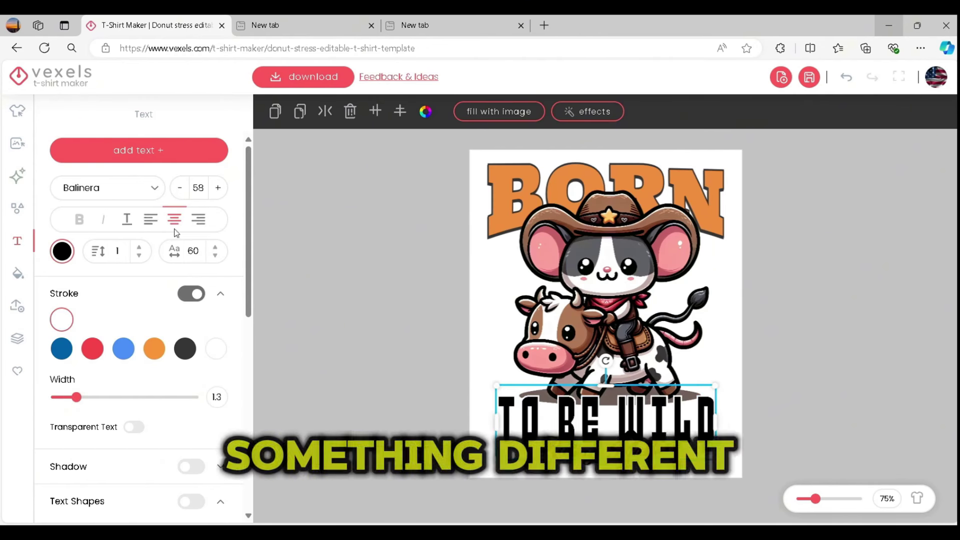
pyautogui.click(146, 189)
pyautogui.scroll(-5, 135, 328)
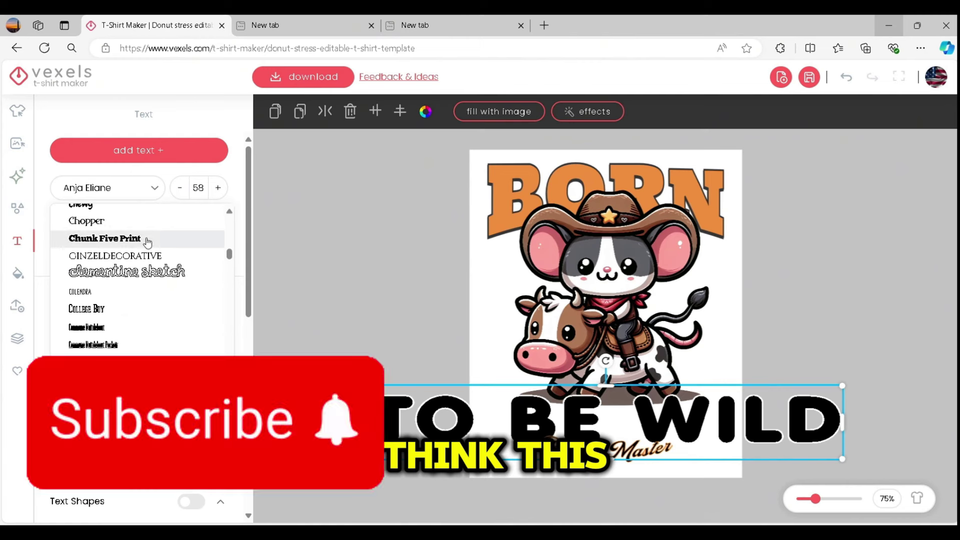
pyautogui.scroll(-3, 135, 320)
pyautogui.click(92, 349)
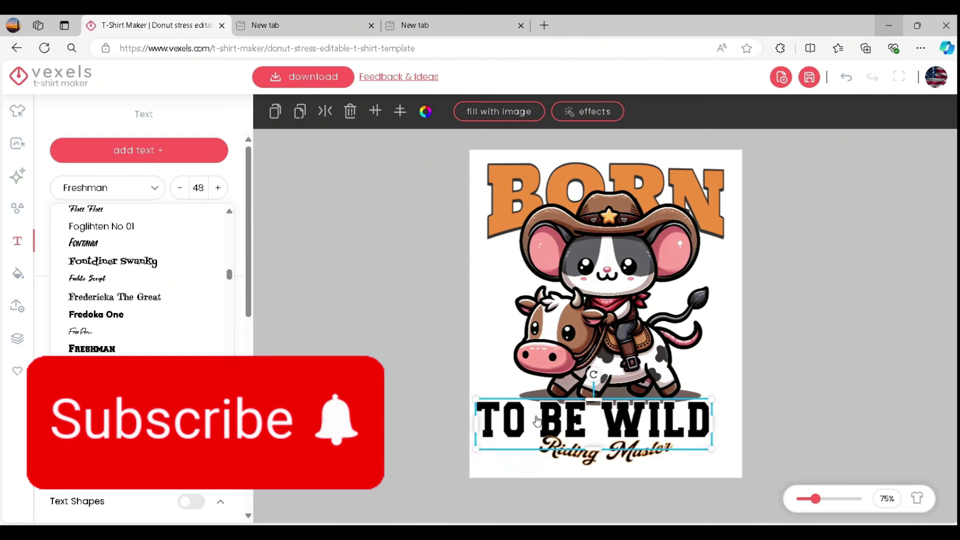
pyautogui.click(492, 451)
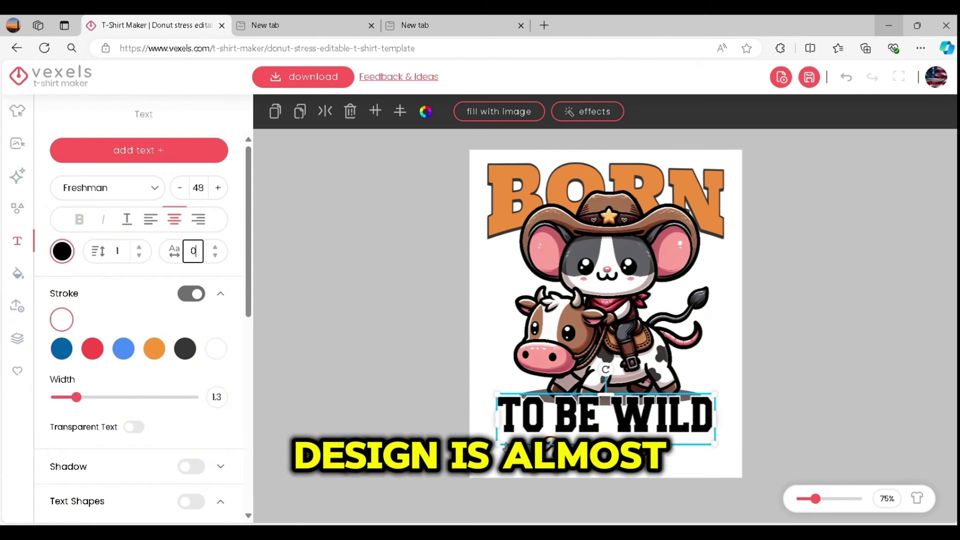
# Move "Riding Master" up to overlap the lower edge of "TO BE WILD" and bring its layer to the front.
pyautogui.click(635, 434)
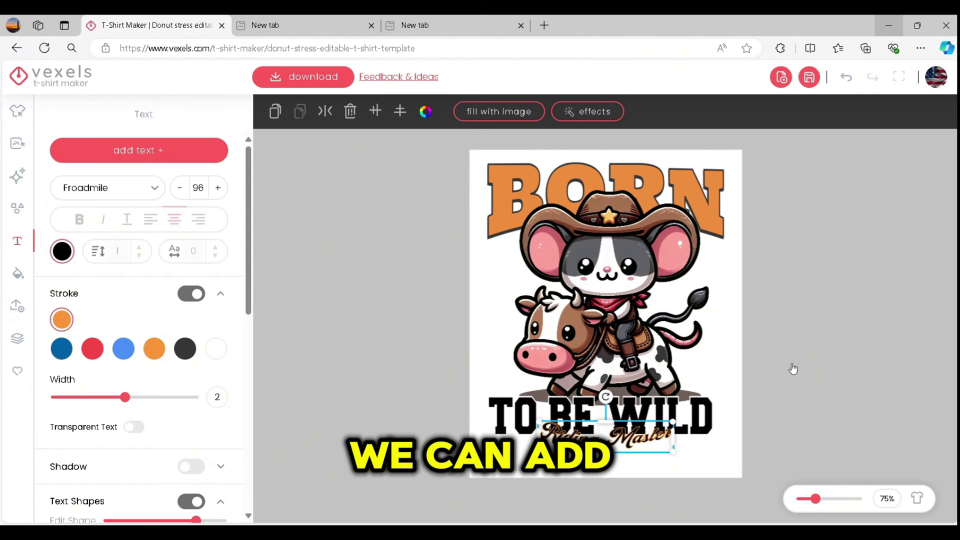
pyautogui.click(793, 368)
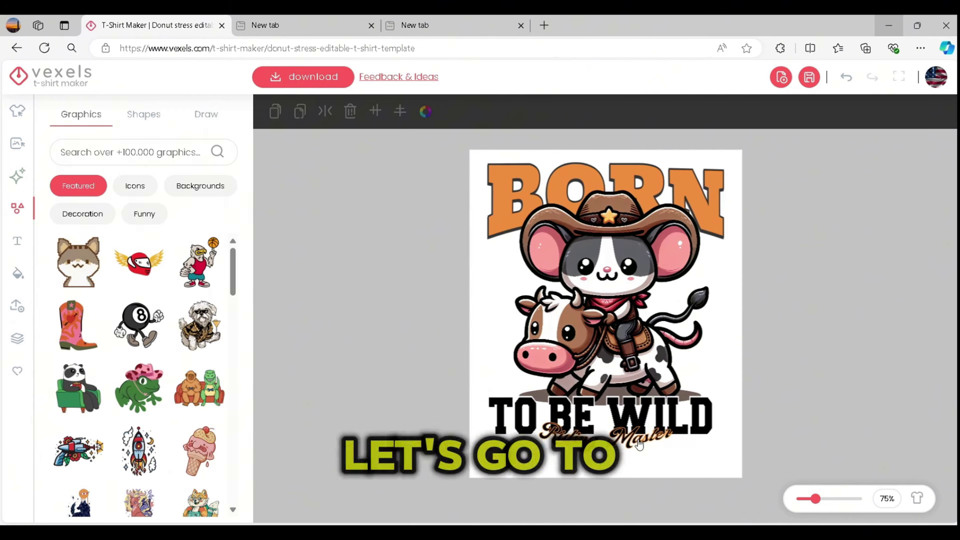
pyautogui.click(692, 415)
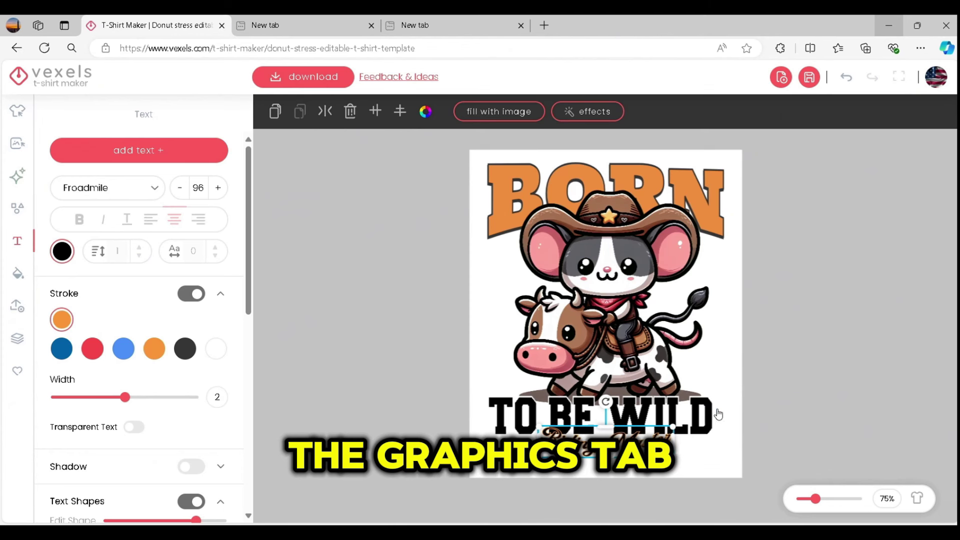
pyautogui.moveTo(718, 415); pyautogui.dragTo(720, 415)
pyautogui.click(847, 391)
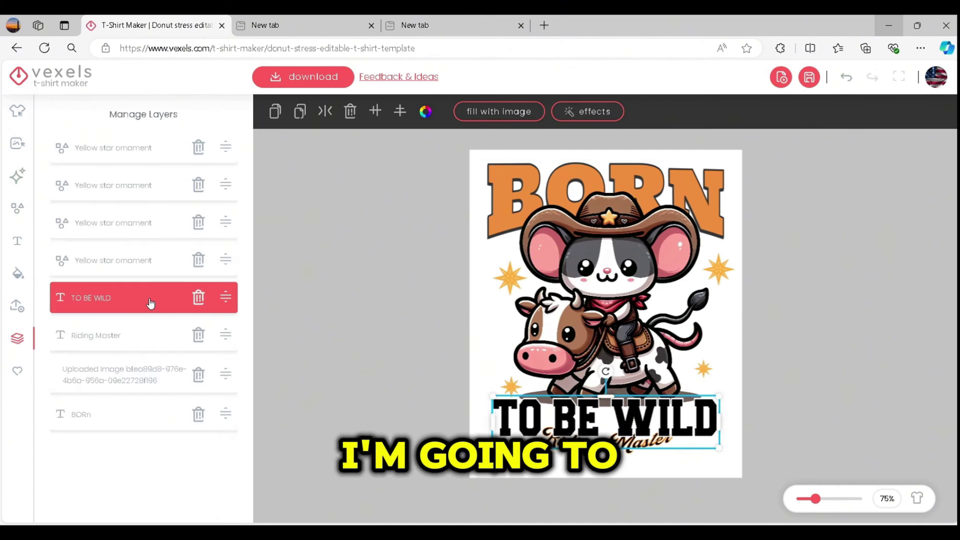
pyautogui.moveTo(129, 334); pyautogui.dragTo(140, 145)
pyautogui.click(775, 362)
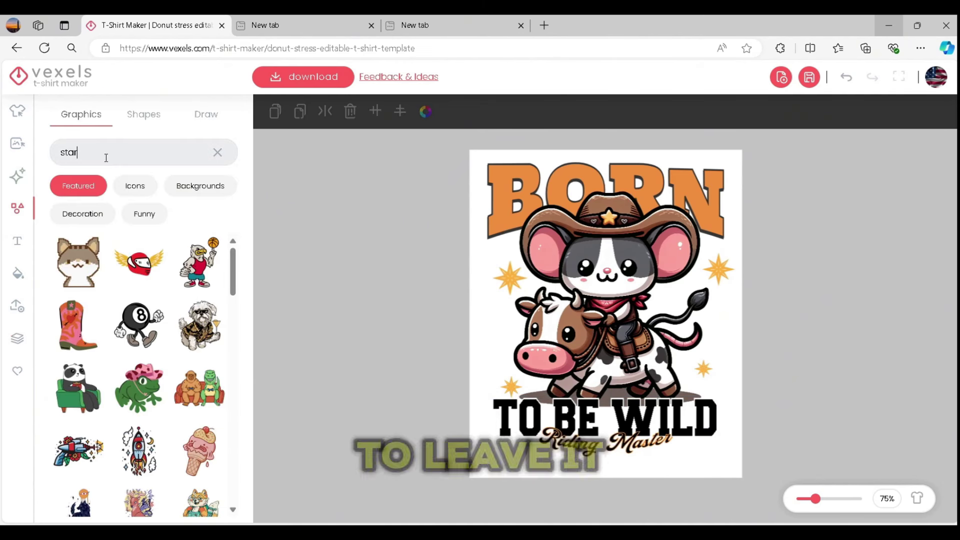
# Search the graphics for "star" and place more small yellow eight-pointed stars in the gaps beside the mouse and cow.
pyautogui.press('Return')
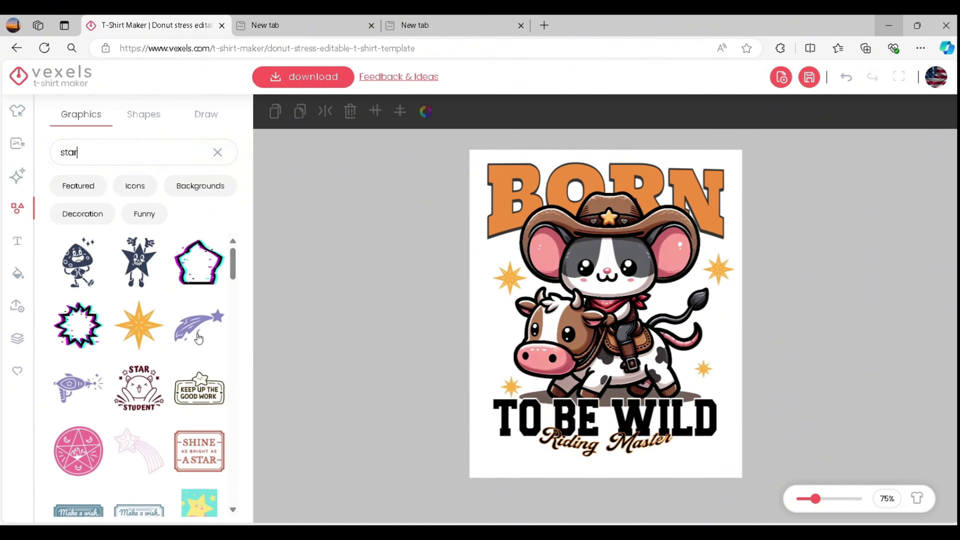
pyautogui.click(154, 332)
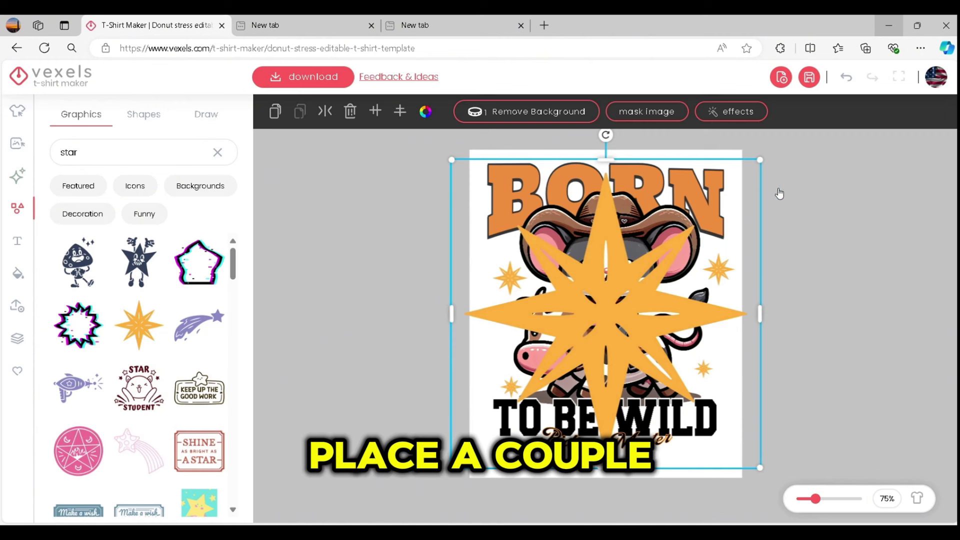
pyautogui.moveTo(735, 190); pyautogui.dragTo(722, 327)
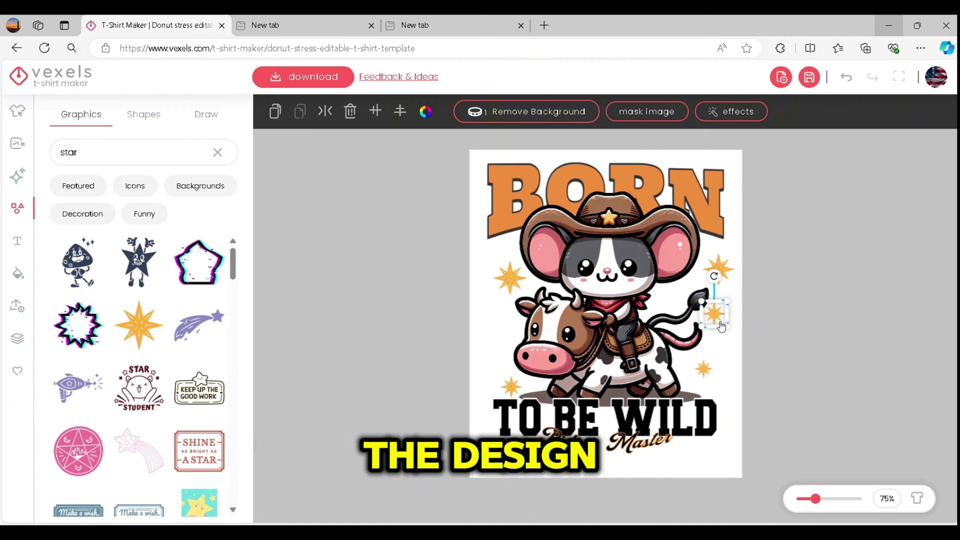
pyautogui.click(777, 251)
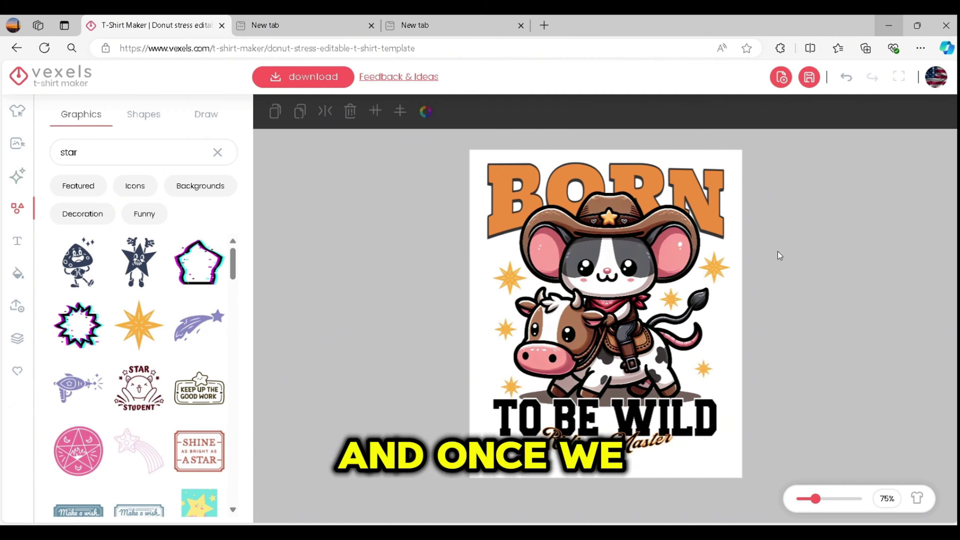
pyautogui.click(714, 359)
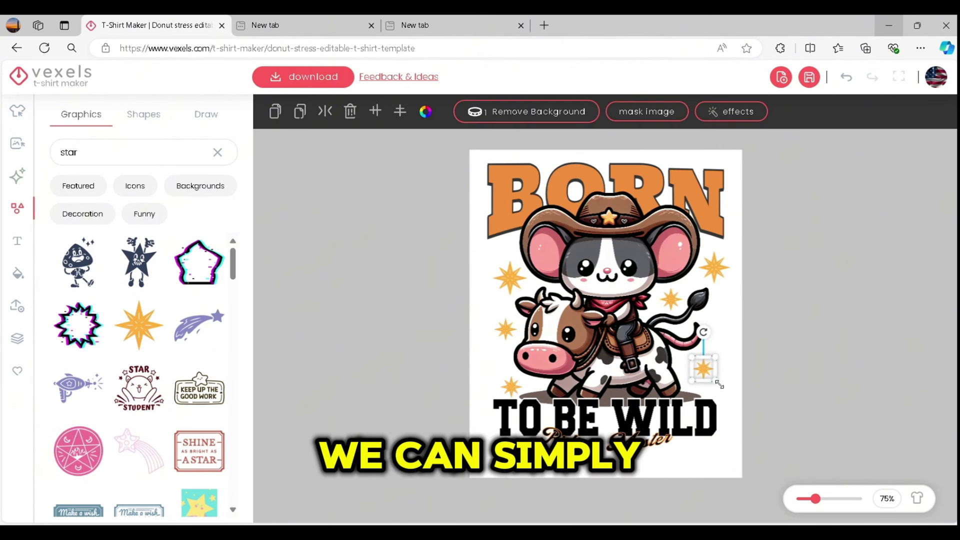
pyautogui.click(790, 353)
# Group all elements of the design and preview them on the T-shirt mockup.
pyautogui.hotkey('ctrl', 'a')
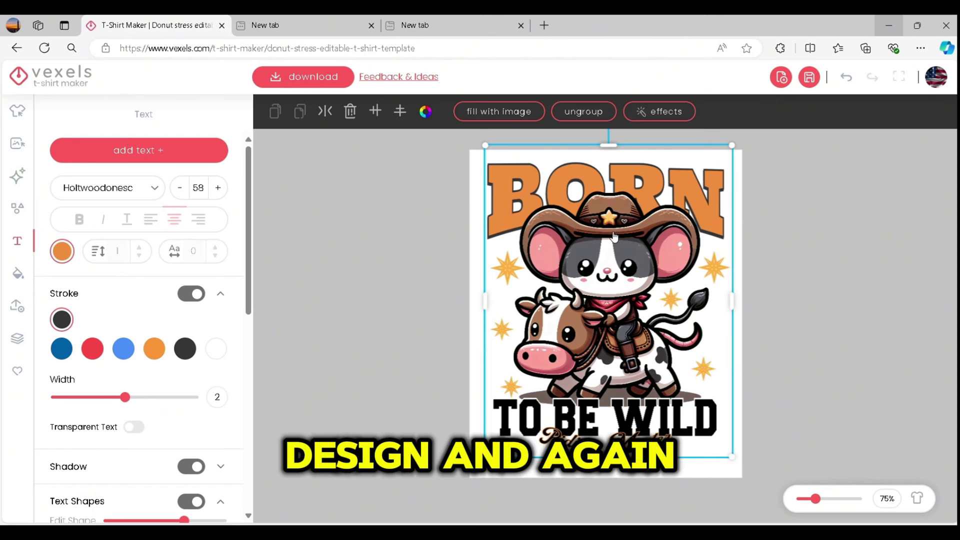
pyautogui.click(917, 498)
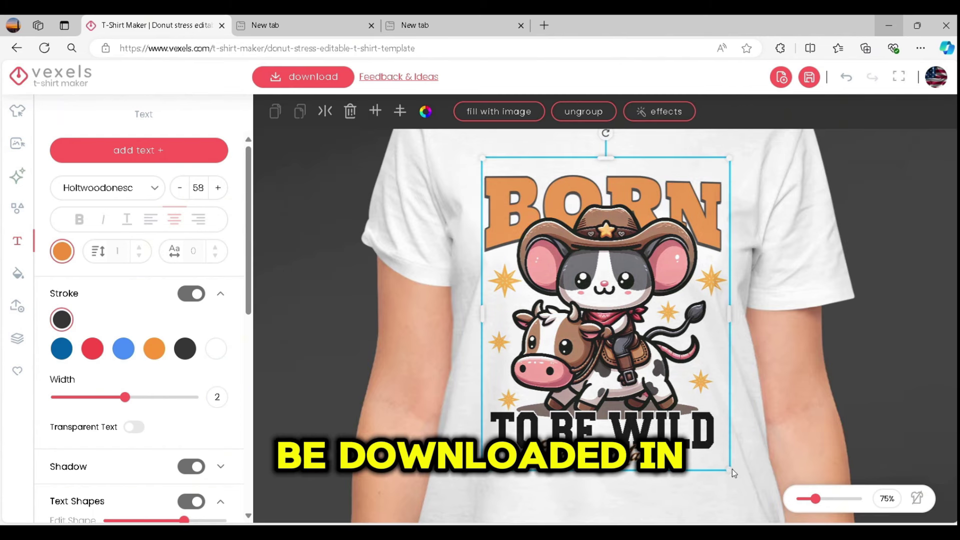
pyautogui.click(854, 211)
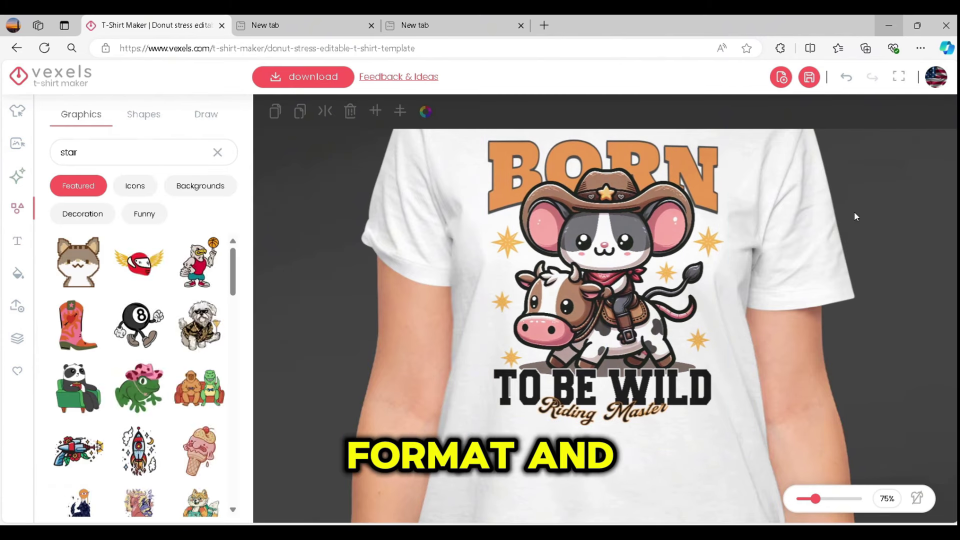
pyautogui.click(634, 158)
pyautogui.click(917, 498)
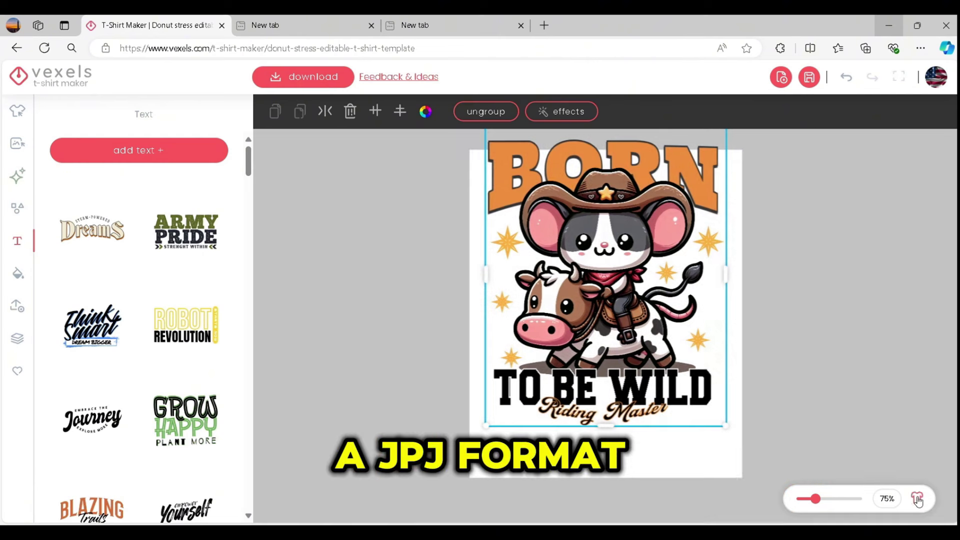
# Move the design back onto the canvas, ungroup it, then regroup all its elements and centre the group vertically.
pyautogui.click(675, 176)
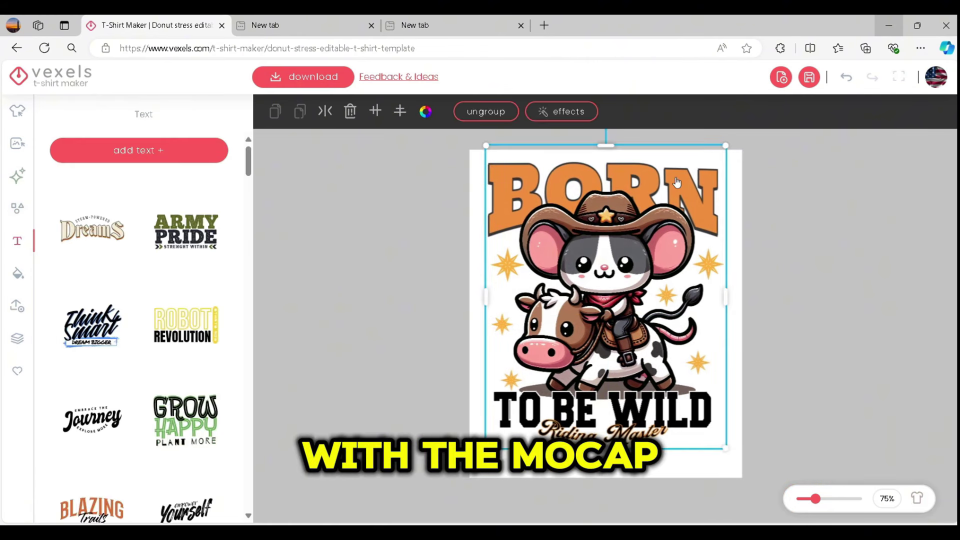
pyautogui.click(485, 111)
pyautogui.click(679, 192)
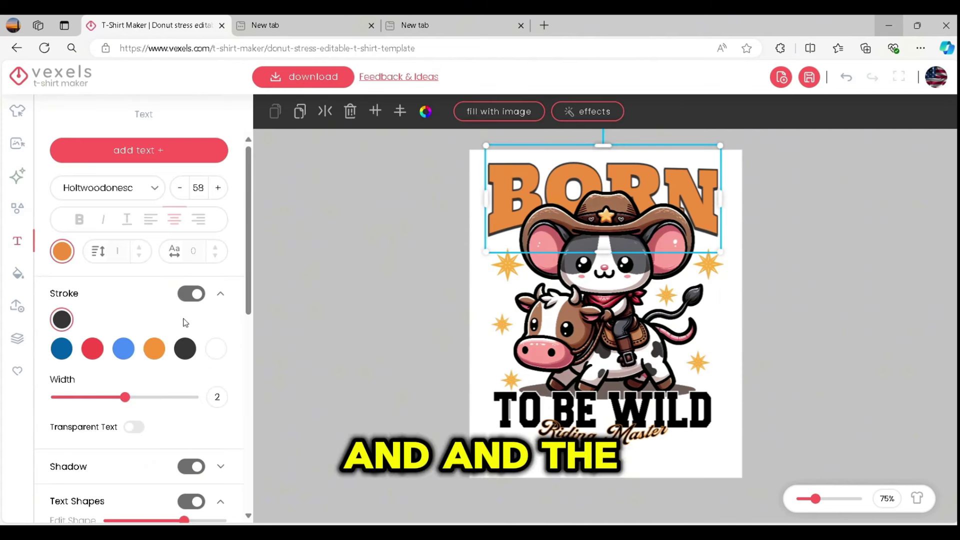
pyautogui.click(775, 278)
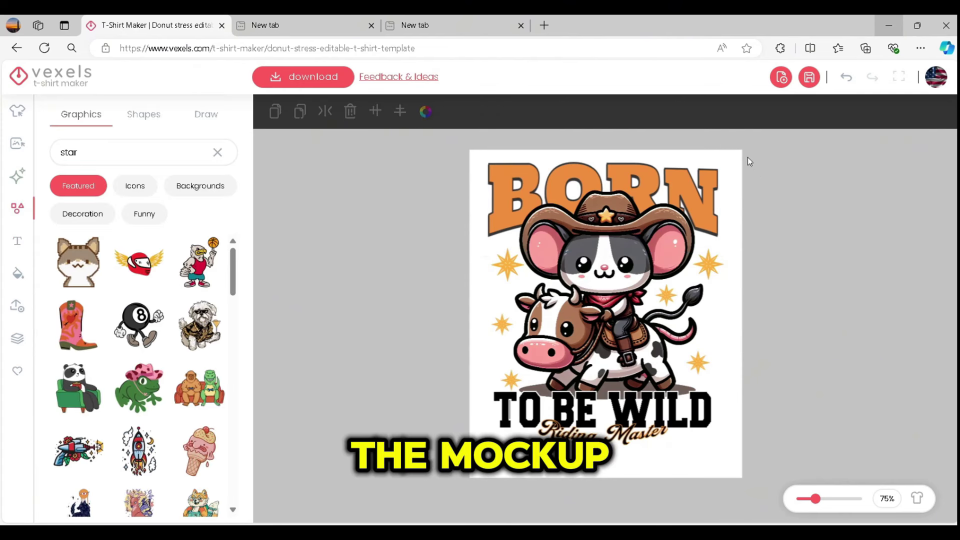
pyautogui.moveTo(742, 155); pyautogui.dragTo(496, 446)
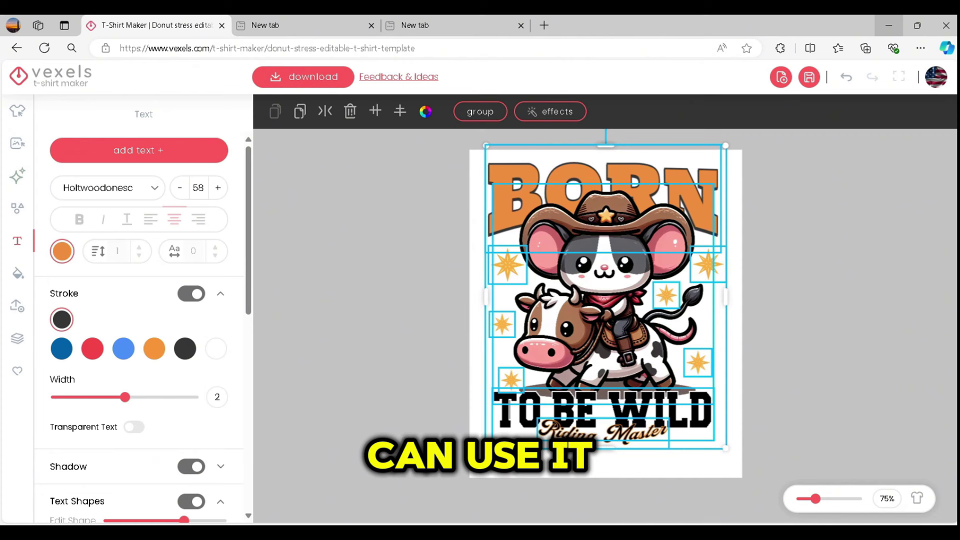
pyautogui.click(479, 111)
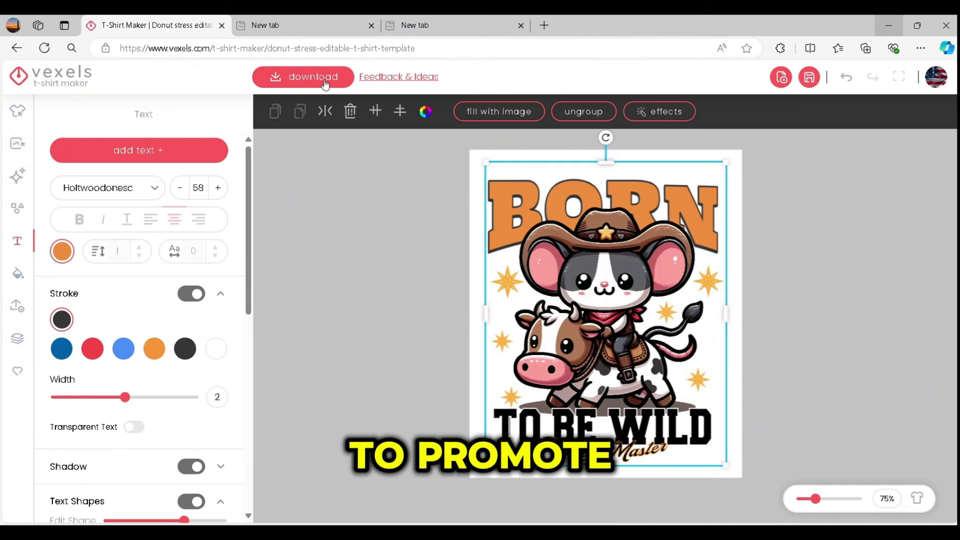
# Download the "BORN TO BE WILD" design shown on the T-shirt mockup.
pyautogui.click(320, 79)
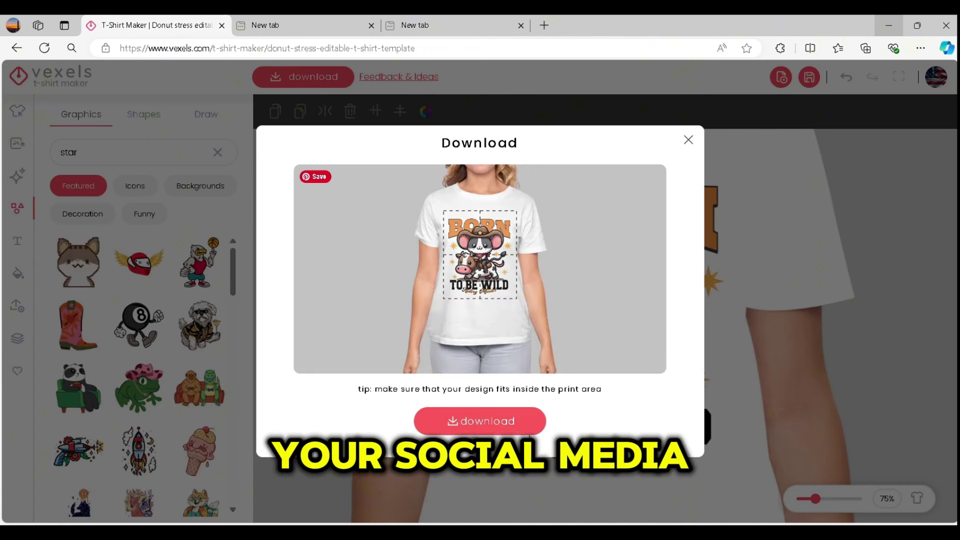
pyautogui.click(508, 425)
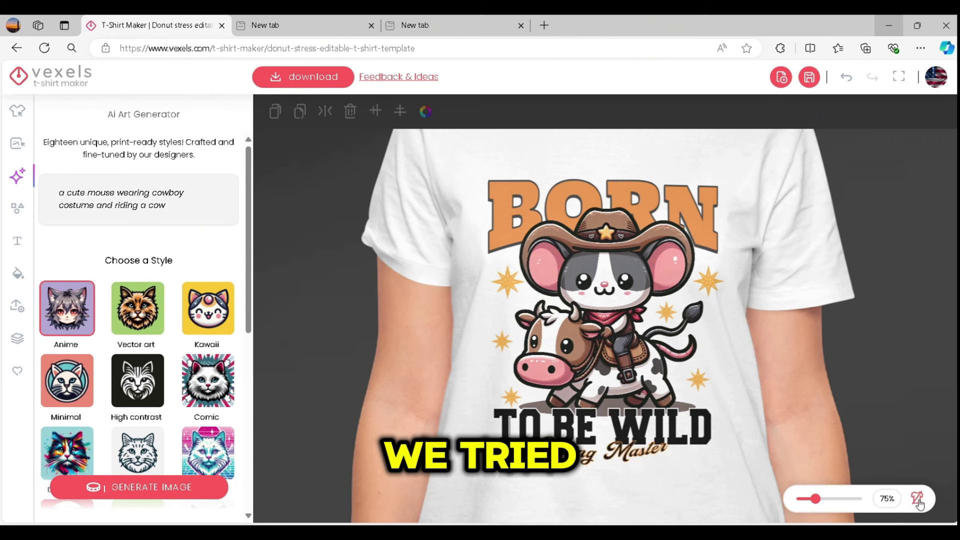
# Keep only a small copy of the mouse artwork in the canvas's upper-left corner and add an Anime-style image generated from the same prompt.
pyautogui.click(663, 256)
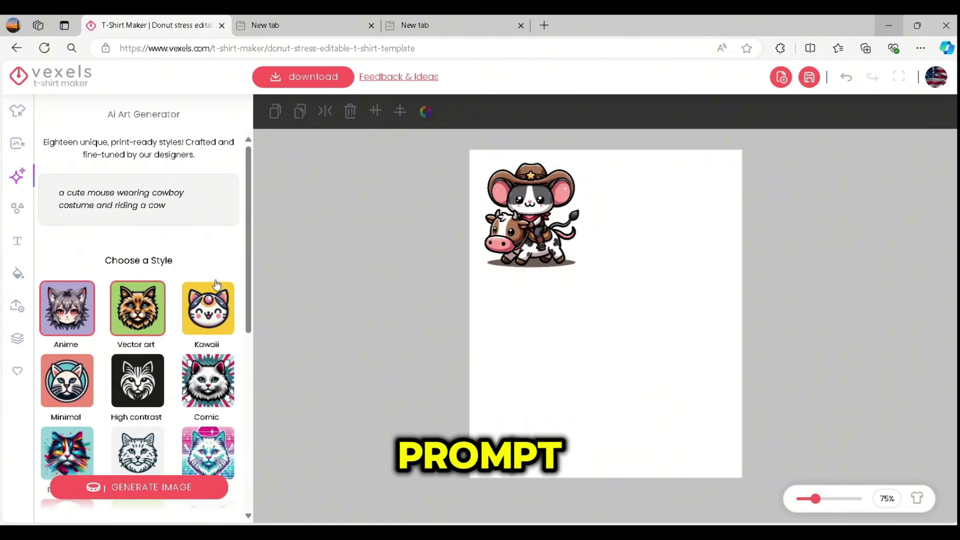
pyautogui.scroll(-1, 216, 285)
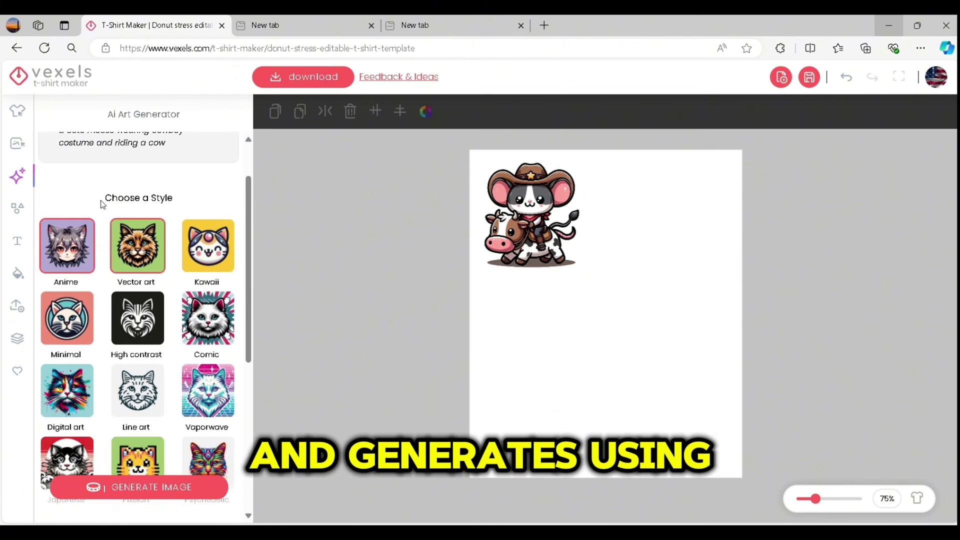
pyautogui.scroll(1, 171, 183)
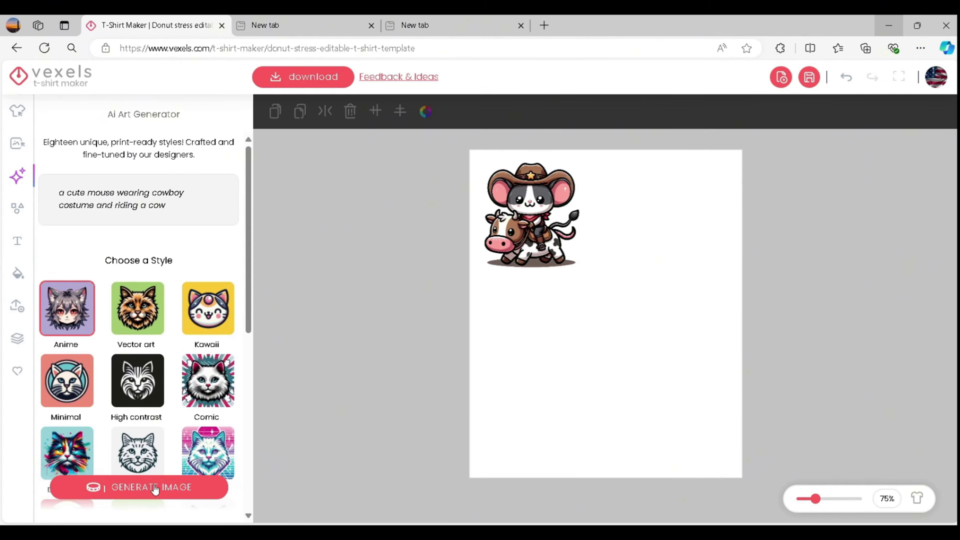
pyautogui.click(192, 487)
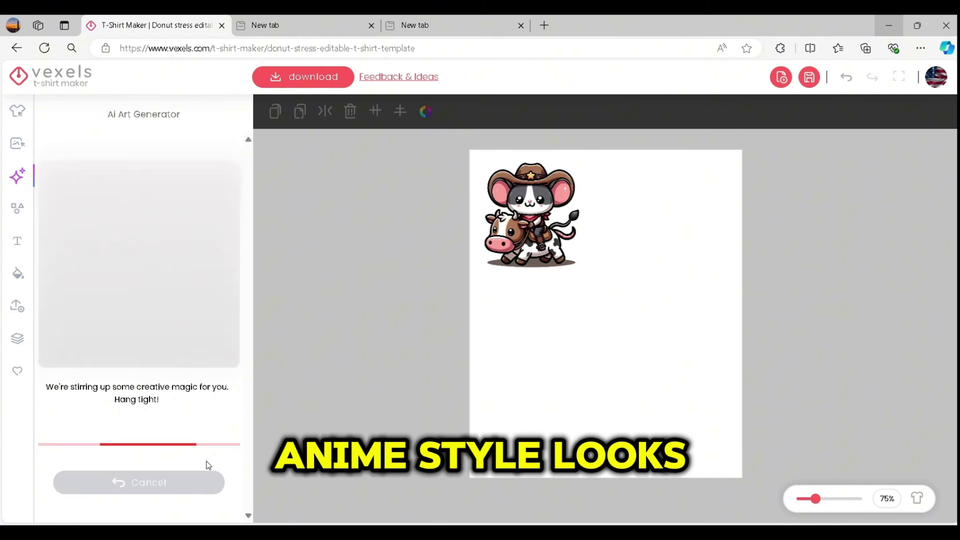
pyautogui.click(156, 293)
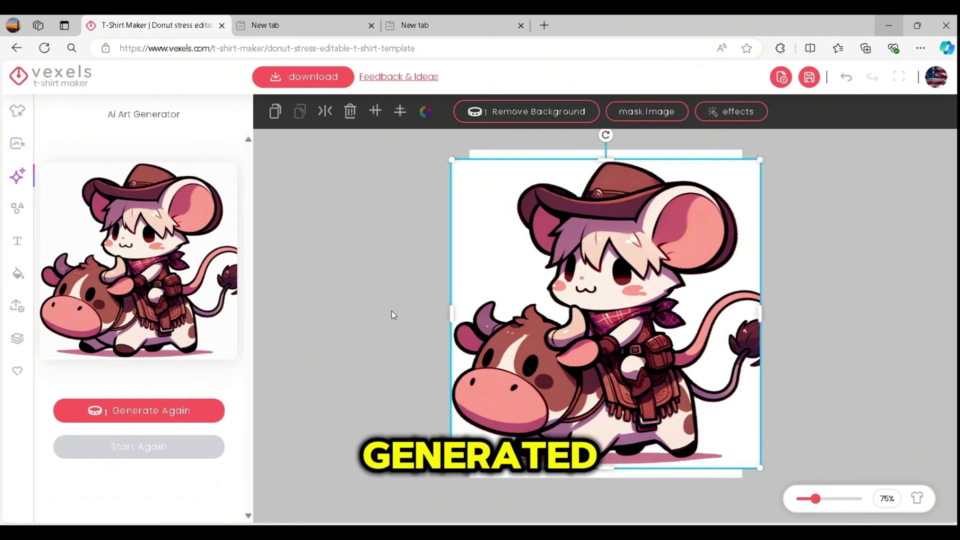
# Remove the background of the Anime-style image and scale it down beside the first mouse artwork at matching size.
pyautogui.click(479, 116)
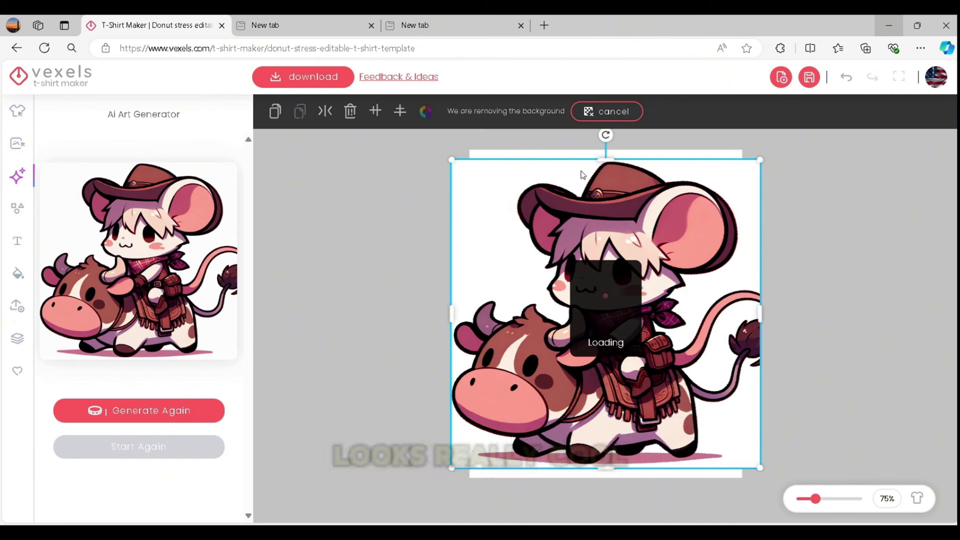
pyautogui.moveTo(451, 160); pyautogui.dragTo(634, 220)
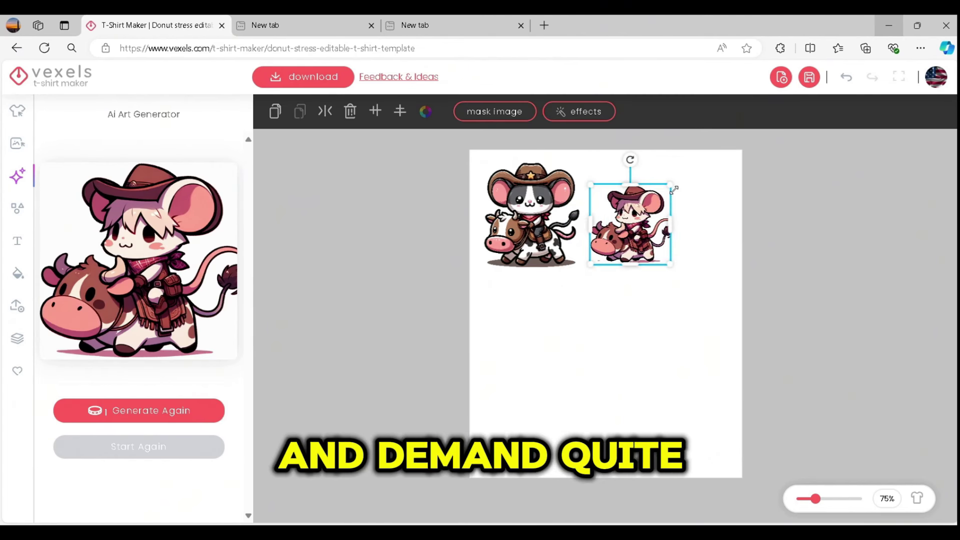
pyautogui.moveTo(670, 186); pyautogui.dragTo(695, 179)
# Generate a Kawaii-style image from the same prompt, place it on the canvas and remove its background.
pyautogui.click(18, 176)
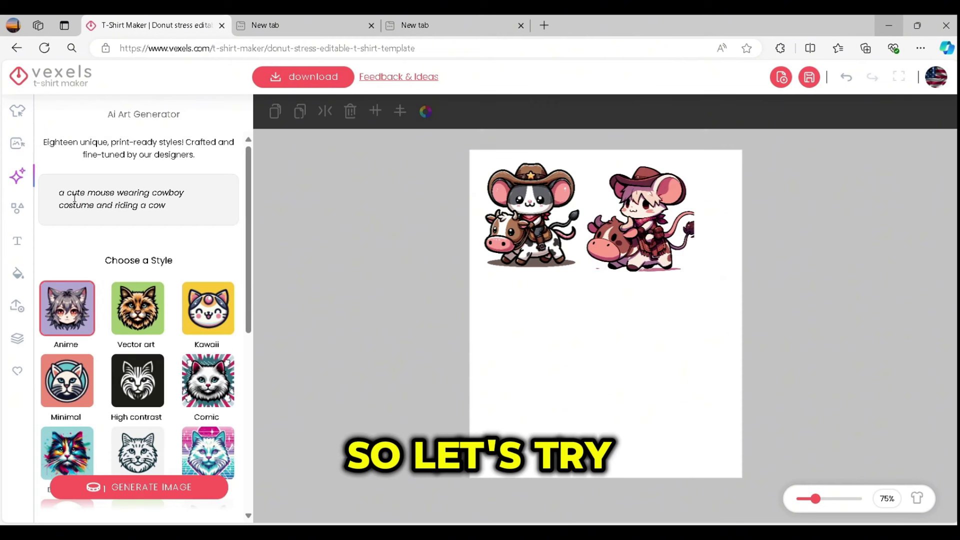
pyautogui.click(214, 312)
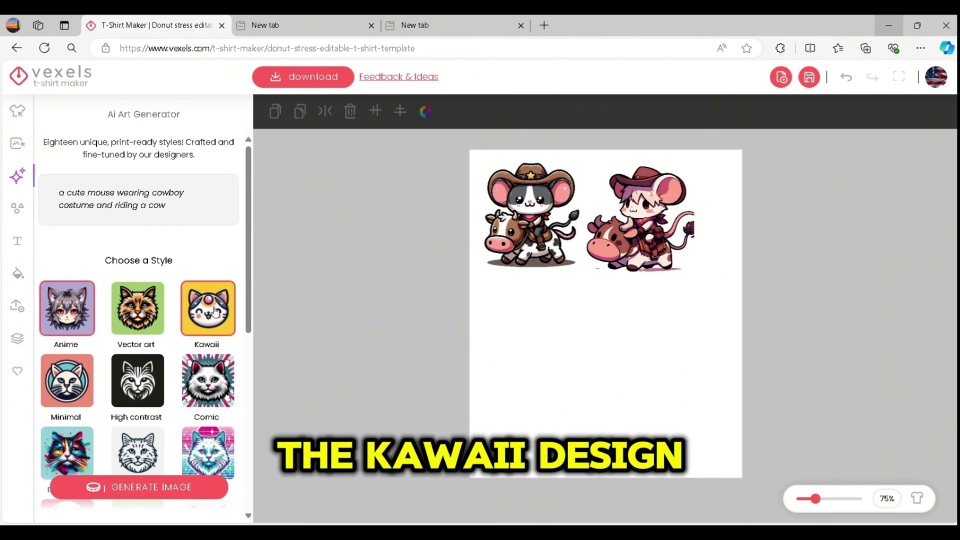
pyautogui.click(167, 487)
pyautogui.click(483, 112)
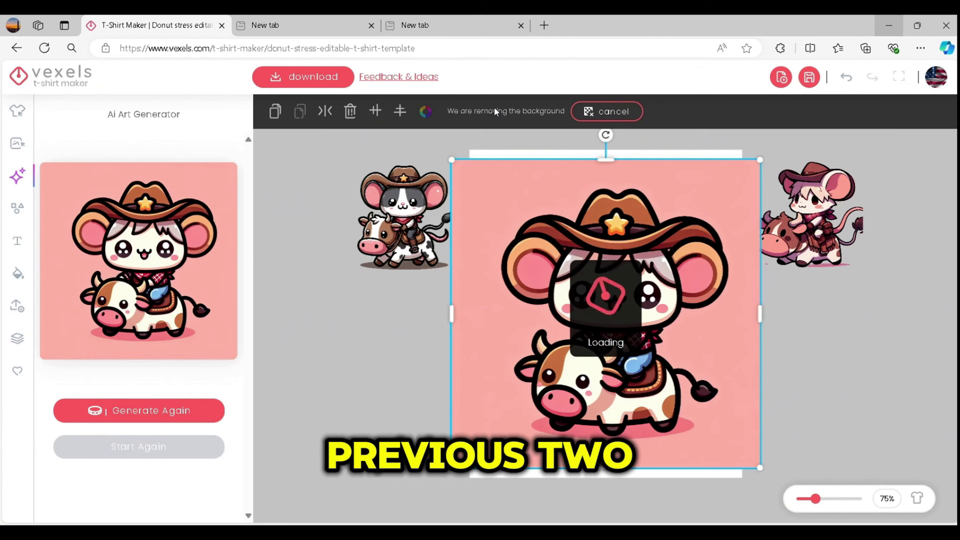
# Scale the Kawaii-style mouse down to the size of the other artworks and place it beside the first mouse artwork.
pyautogui.moveTo(760, 158); pyautogui.dragTo(683, 260)
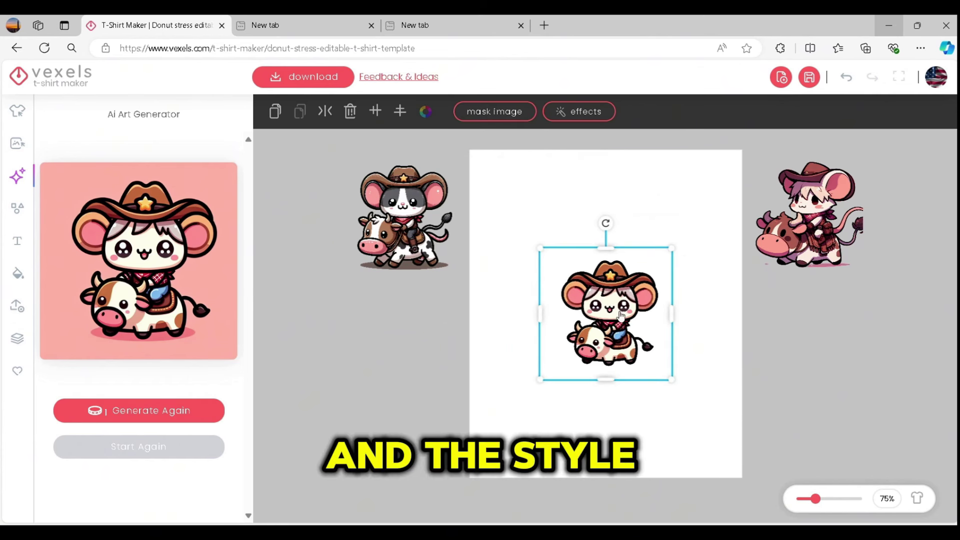
pyautogui.moveTo(618, 318); pyautogui.dragTo(532, 214)
# Generate a Digital art-style image from the same prompt, place it on the canvas and remove its background.
pyautogui.click(17, 176)
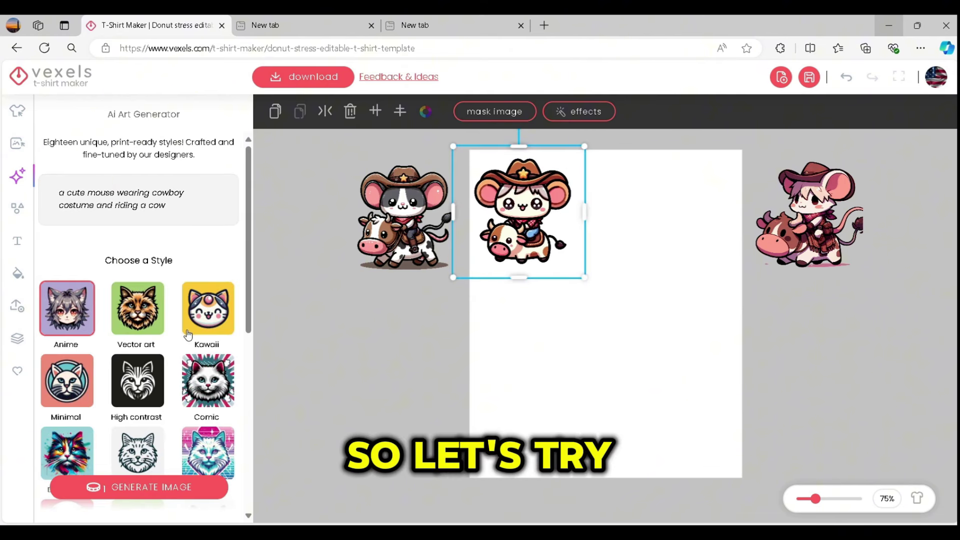
pyautogui.scroll(-1, 188, 333)
pyautogui.scroll(-2, 188, 321)
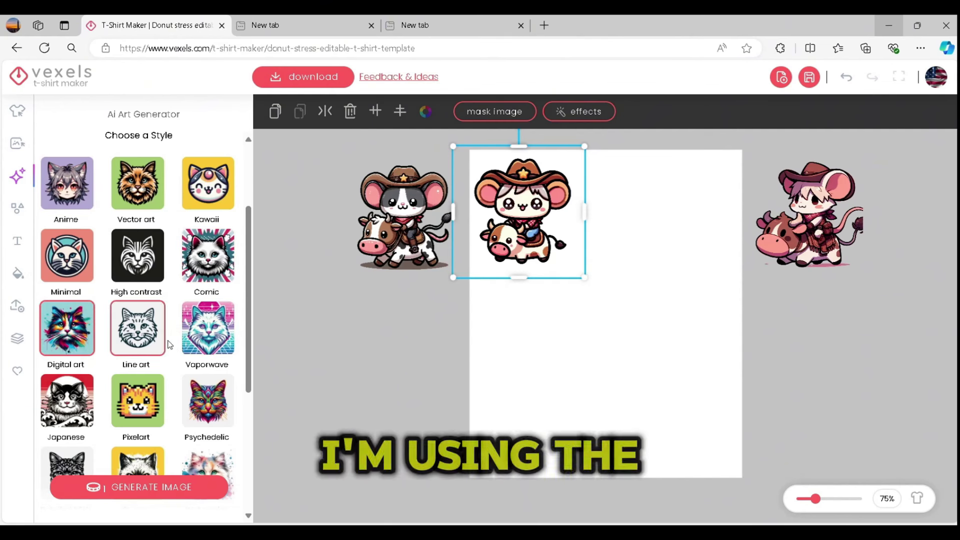
pyautogui.scroll(3, 135, 333)
pyautogui.scroll(-1, 138, 400)
pyautogui.click(140, 487)
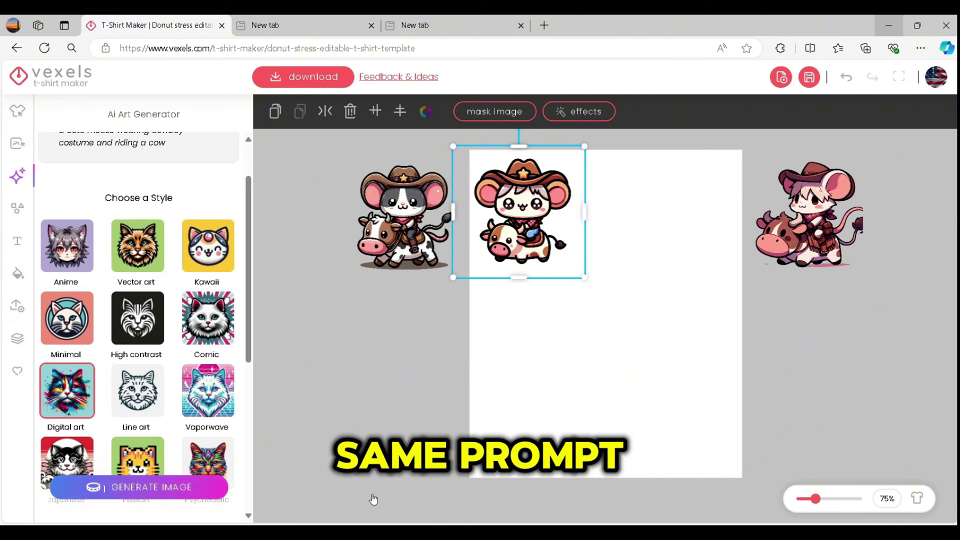
pyautogui.click(130, 286)
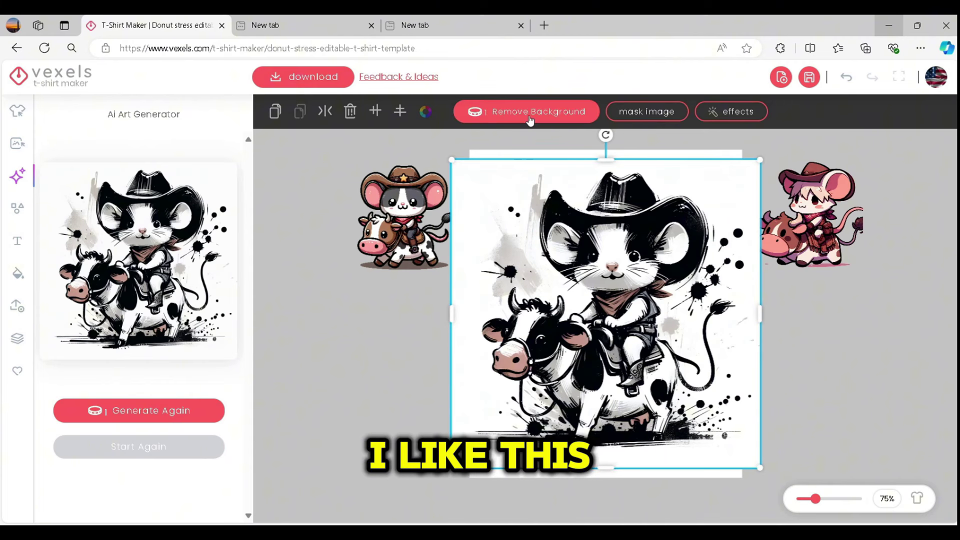
pyautogui.click(530, 119)
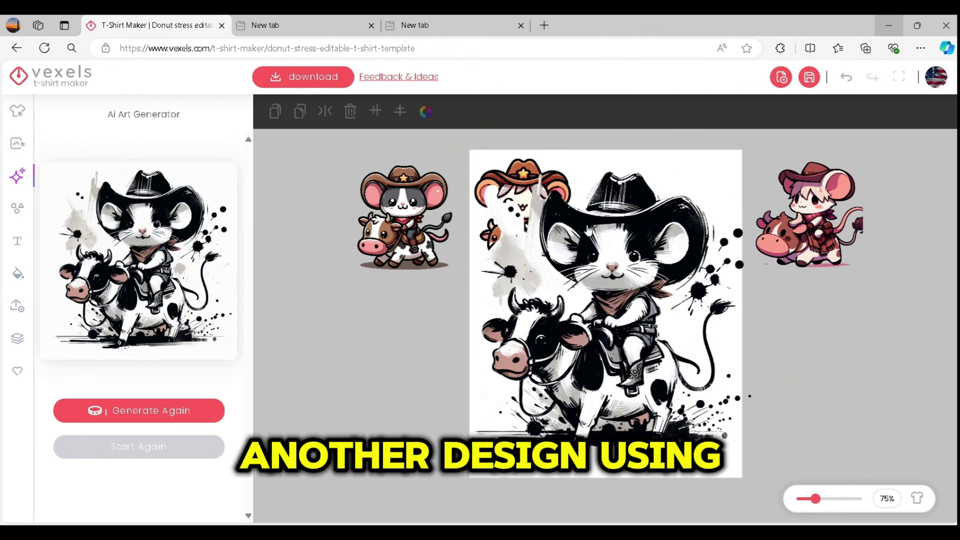
# Scale down the Digital art mouse below the first mouse artwork, and move the Kawaii mouse off the canvas below the Anime one.
pyautogui.moveTo(533, 284); pyautogui.dragTo(504, 297)
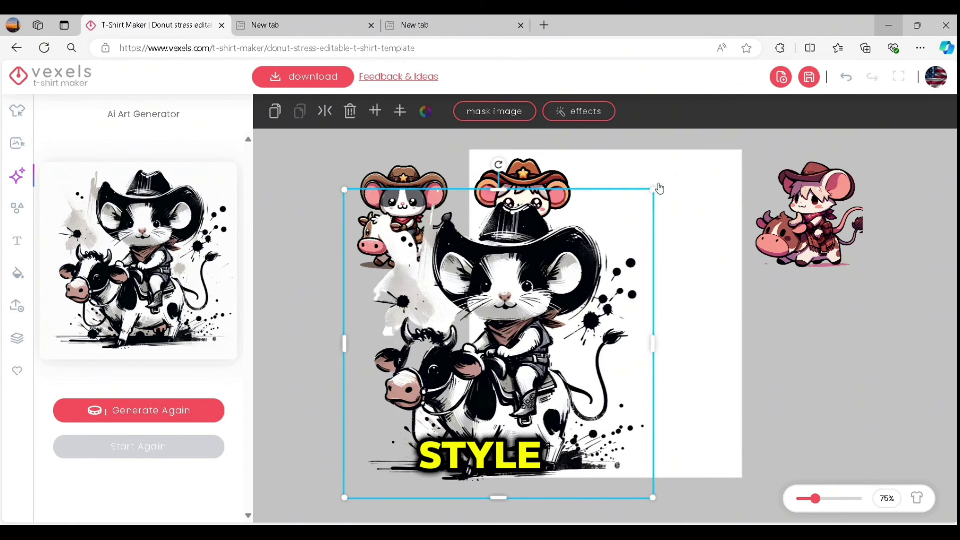
pyautogui.moveTo(655, 195); pyautogui.dragTo(592, 251)
pyautogui.moveTo(519, 345); pyautogui.dragTo(404, 360)
pyautogui.click(564, 329)
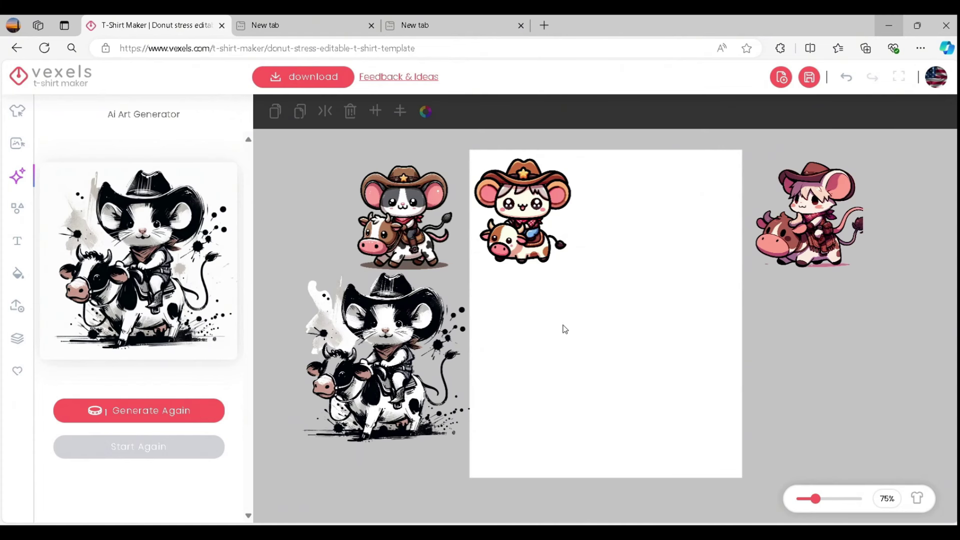
pyautogui.moveTo(568, 266); pyautogui.dragTo(855, 397)
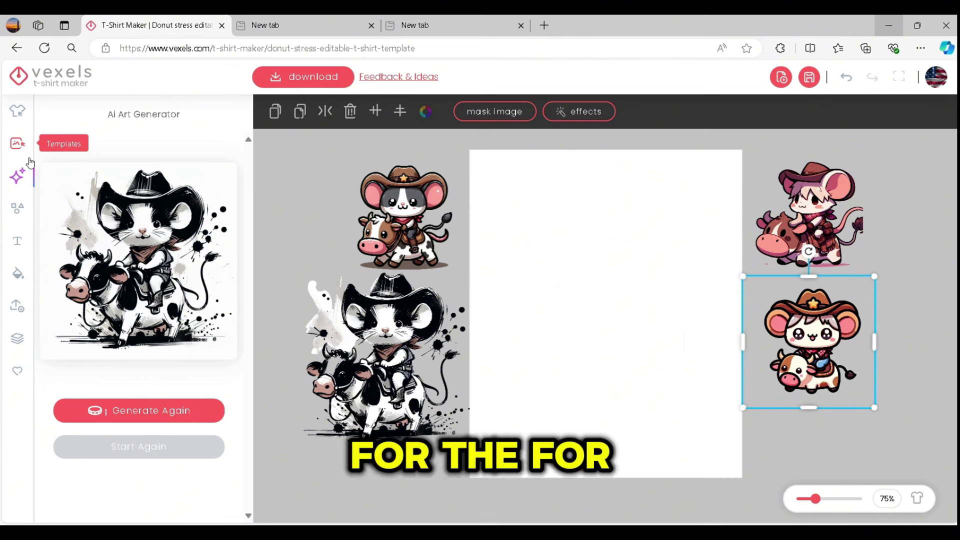
# Add another AI image from the same prompt, shrink it to a thumbnail and place it below the Kawaii artwork.
pyautogui.click(17, 143)
pyautogui.click(18, 178)
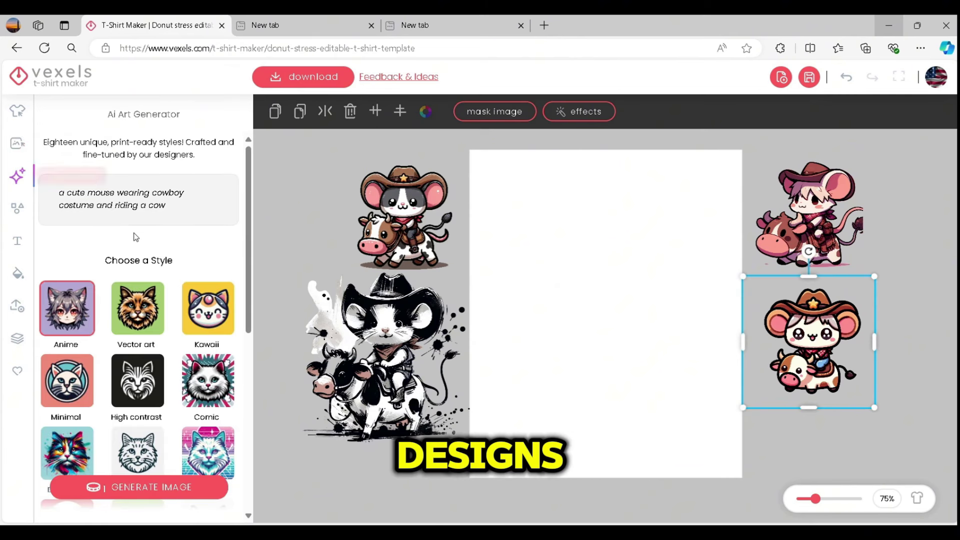
pyautogui.scroll(-1, 250, 294)
pyautogui.moveTo(250, 294); pyautogui.dragTo(240, 433)
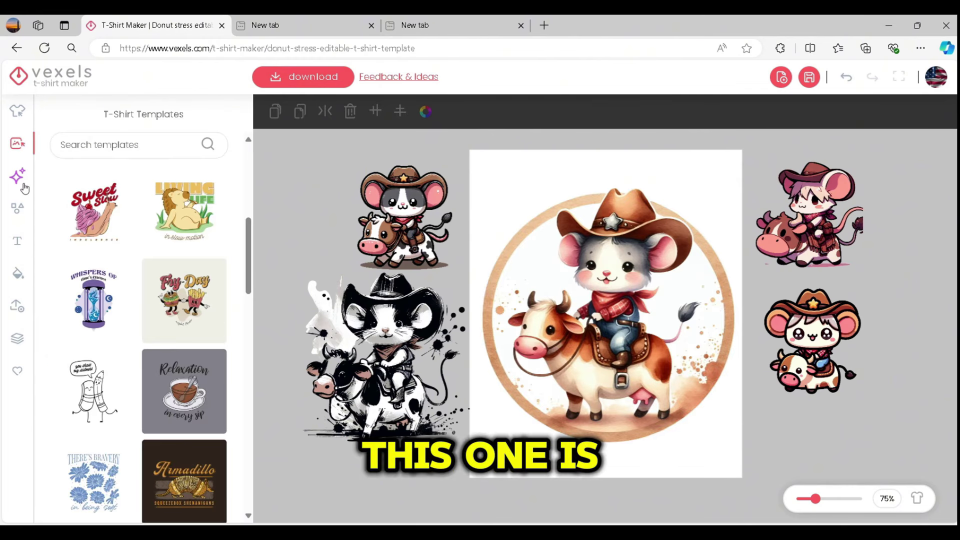
pyautogui.click(23, 186)
pyautogui.click(721, 191)
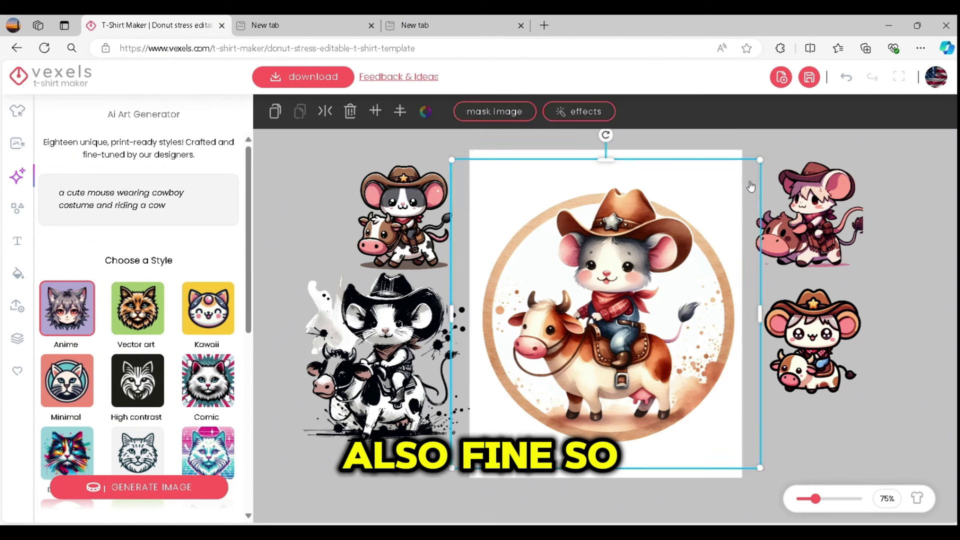
pyautogui.moveTo(760, 163); pyautogui.dragTo(652, 268)
pyautogui.moveTo(607, 313); pyautogui.dragTo(798, 429)
# Generate a Steampunk-style image from the same prompt.
pyautogui.scroll(-4, 195, 311)
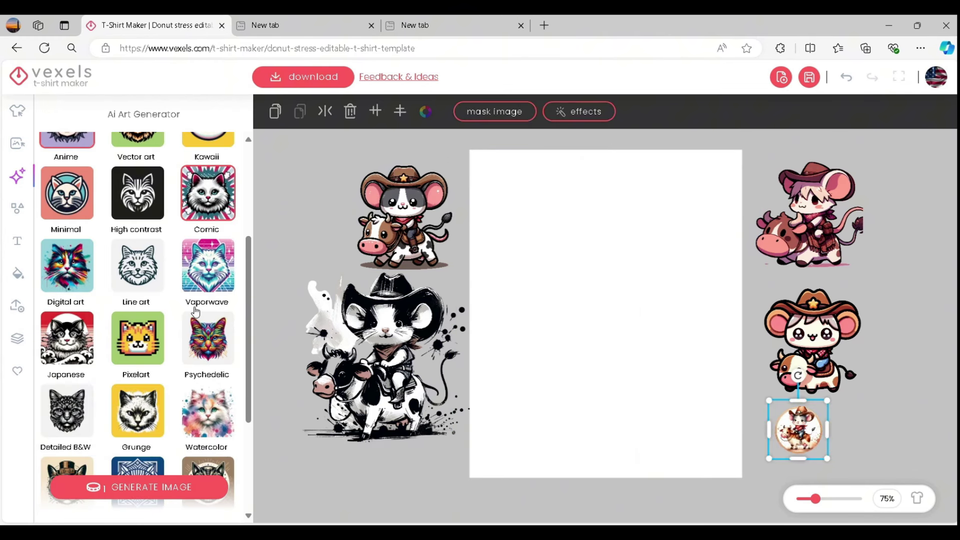
pyautogui.scroll(-2, 195, 311)
pyautogui.click(62, 370)
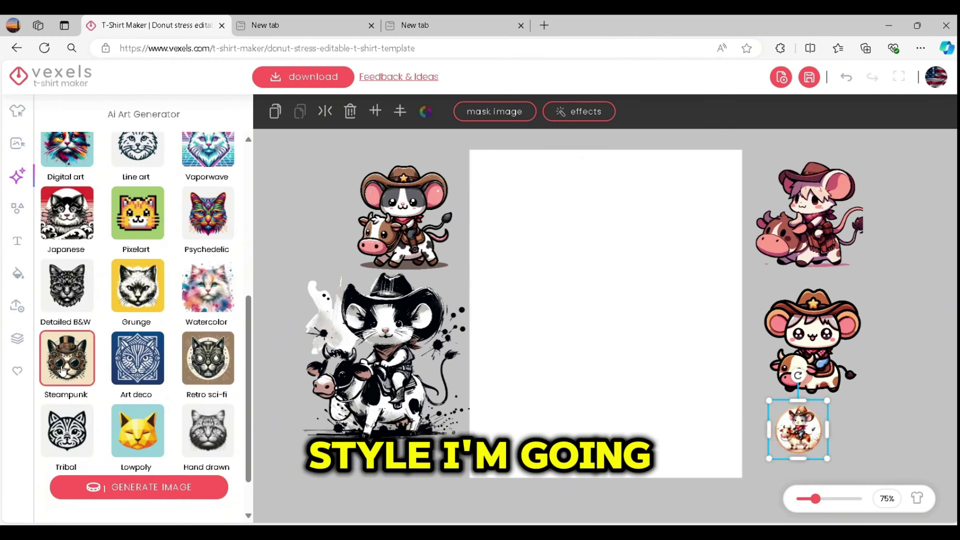
pyautogui.click(189, 488)
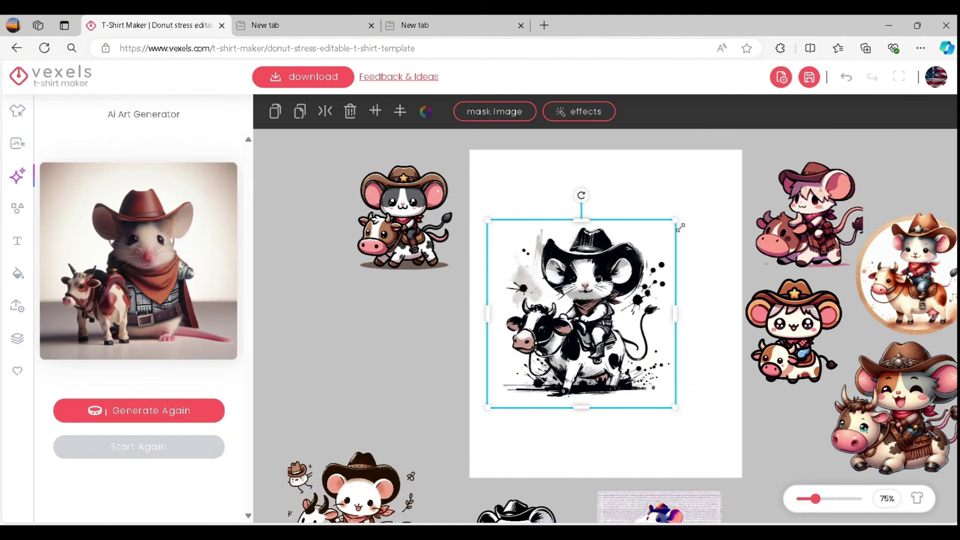
# Enlarge the black-and-white Digital art mouse so that it fills the canvas width.
pyautogui.moveTo(680, 220); pyautogui.dragTo(753, 171)
pyautogui.moveTo(441, 176); pyautogui.dragTo(453, 175)
pyautogui.click(297, 280)
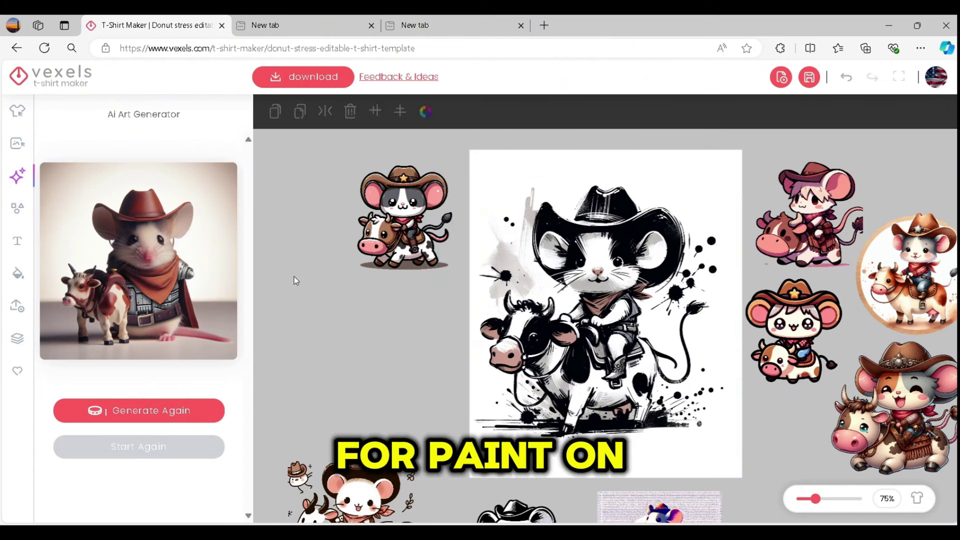
pyautogui.hotkey('ctrl', 'z')
pyautogui.click(345, 310)
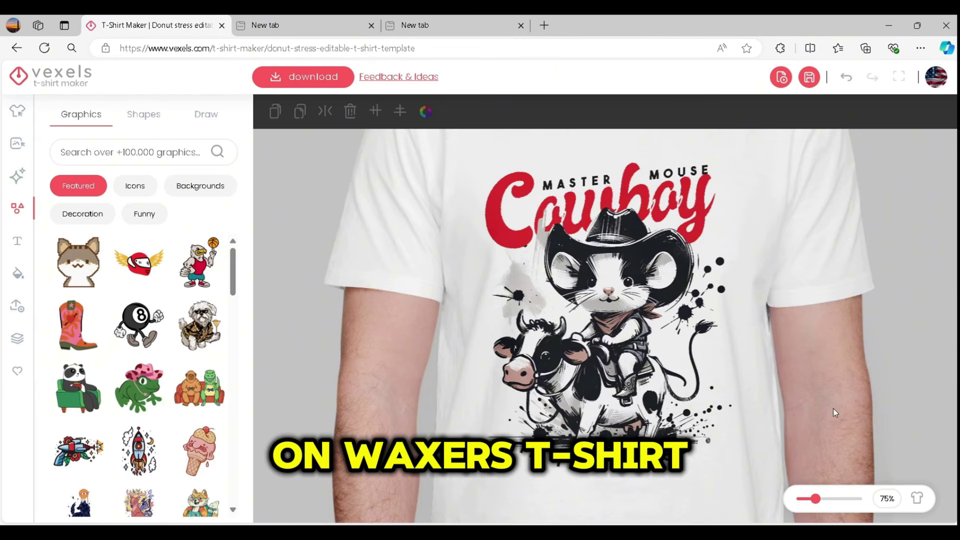
# Group the black-and-white mouse artwork with all its "MASTER MOUSE Cowboy IN THE HOUSE" texts and shift the group slightly downward on the shirt.
pyautogui.click(720, 271)
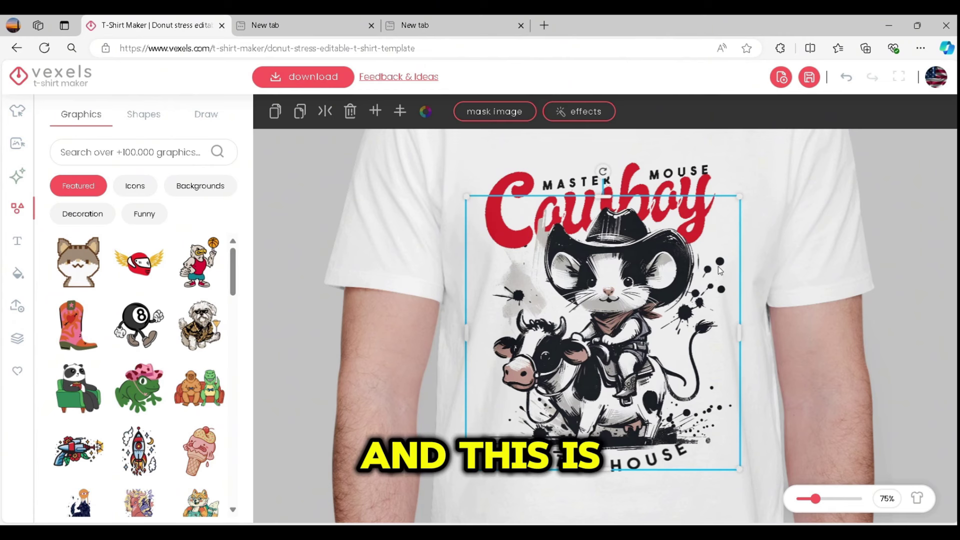
pyautogui.moveTo(739, 147); pyautogui.dragTo(487, 481)
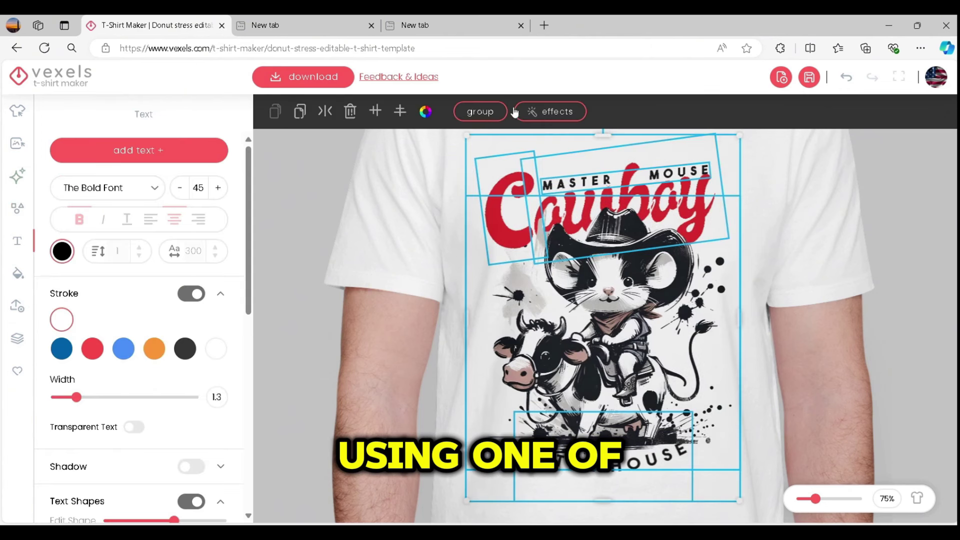
pyautogui.click(475, 114)
pyautogui.moveTo(625, 153); pyautogui.dragTo(625, 166)
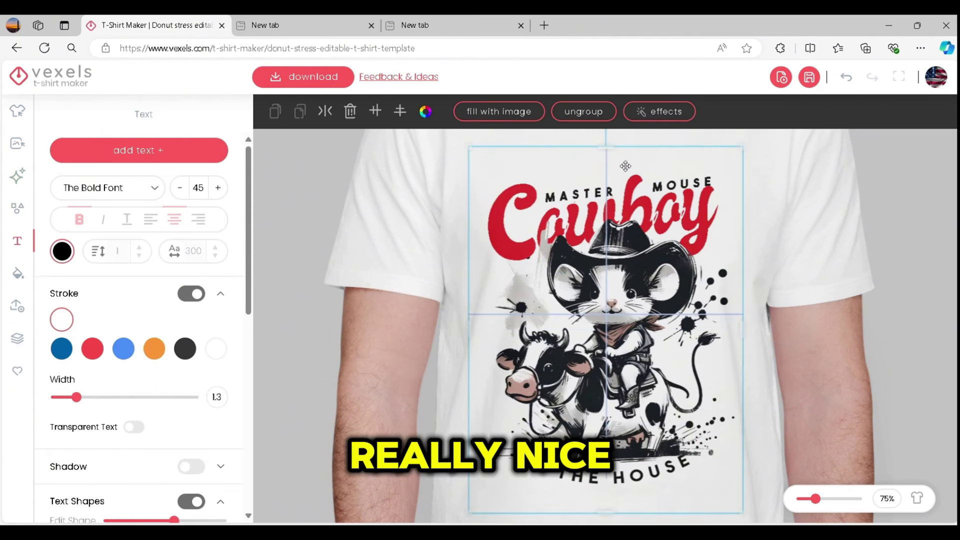
# Tilt the grouped cowboy-mouse design slightly clockwise and reposition it on the shirt front.
pyautogui.click(612, 136)
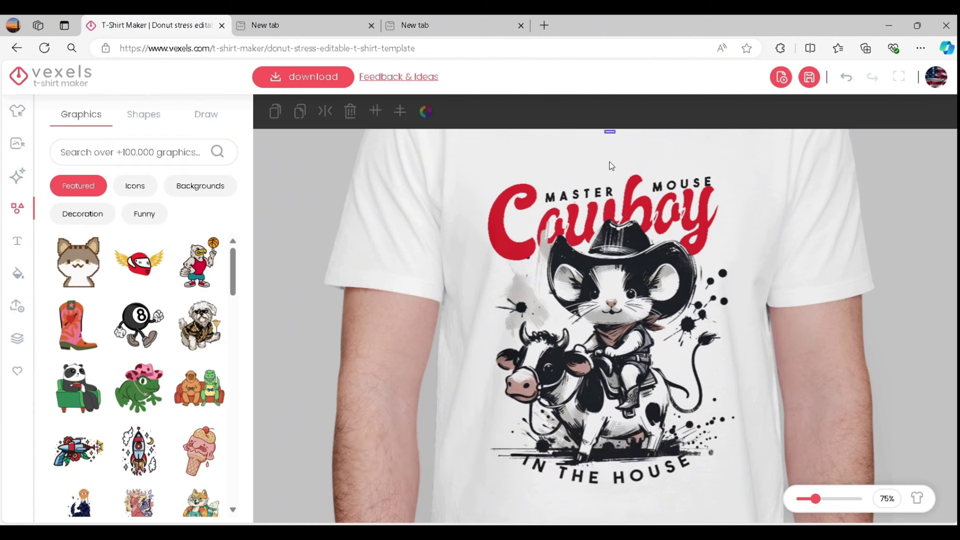
pyautogui.click(615, 173)
pyautogui.click(609, 135)
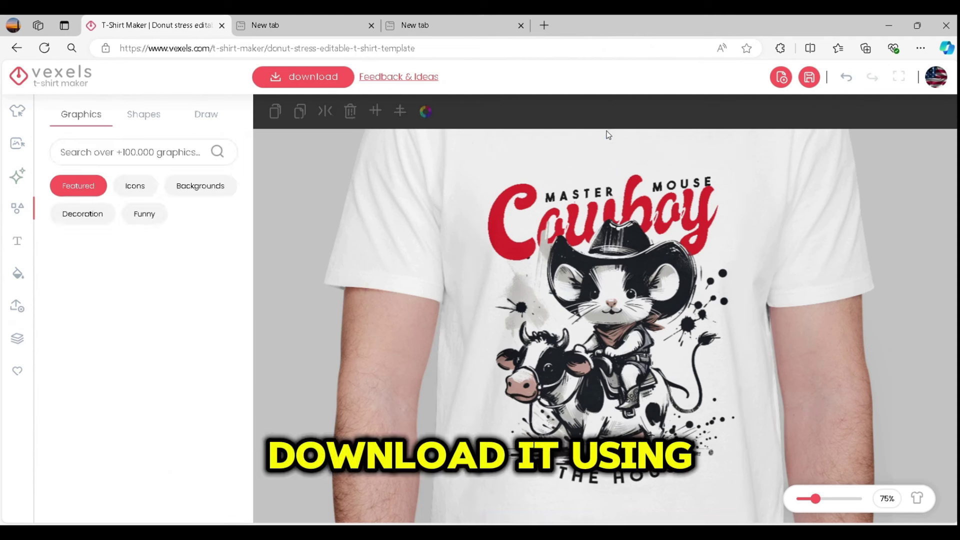
pyautogui.click(630, 227)
pyautogui.moveTo(630, 231); pyautogui.dragTo(630, 235)
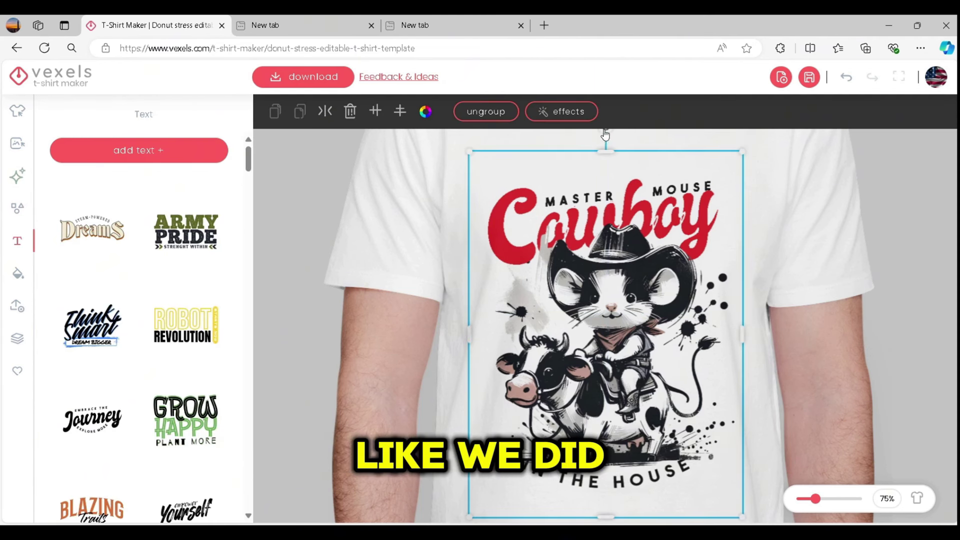
pyautogui.moveTo(608, 133); pyautogui.dragTo(627, 138)
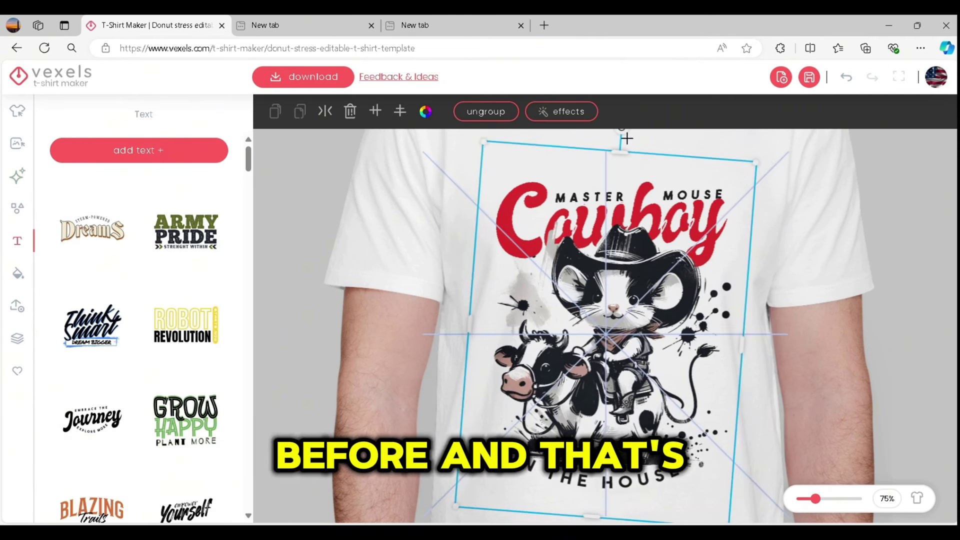
pyautogui.moveTo(633, 275); pyautogui.dragTo(620, 265)
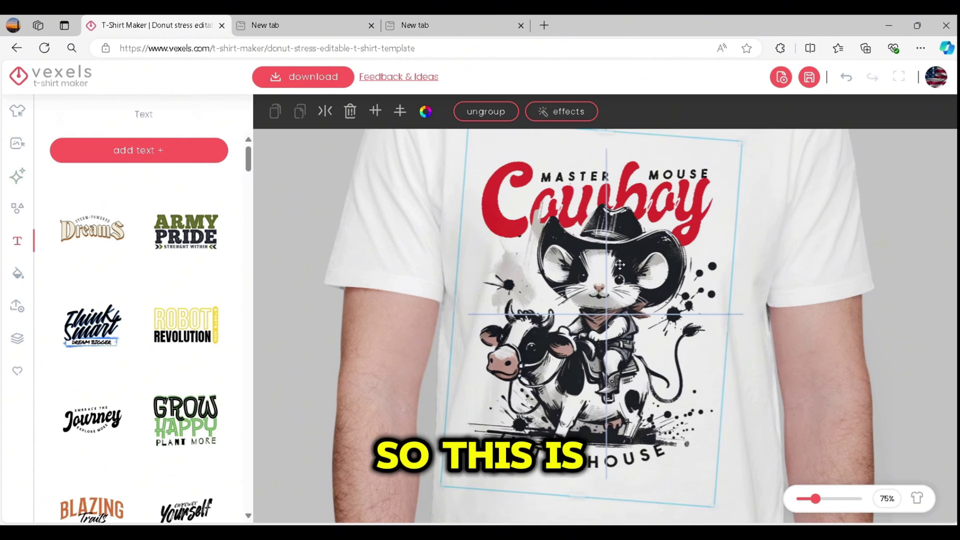